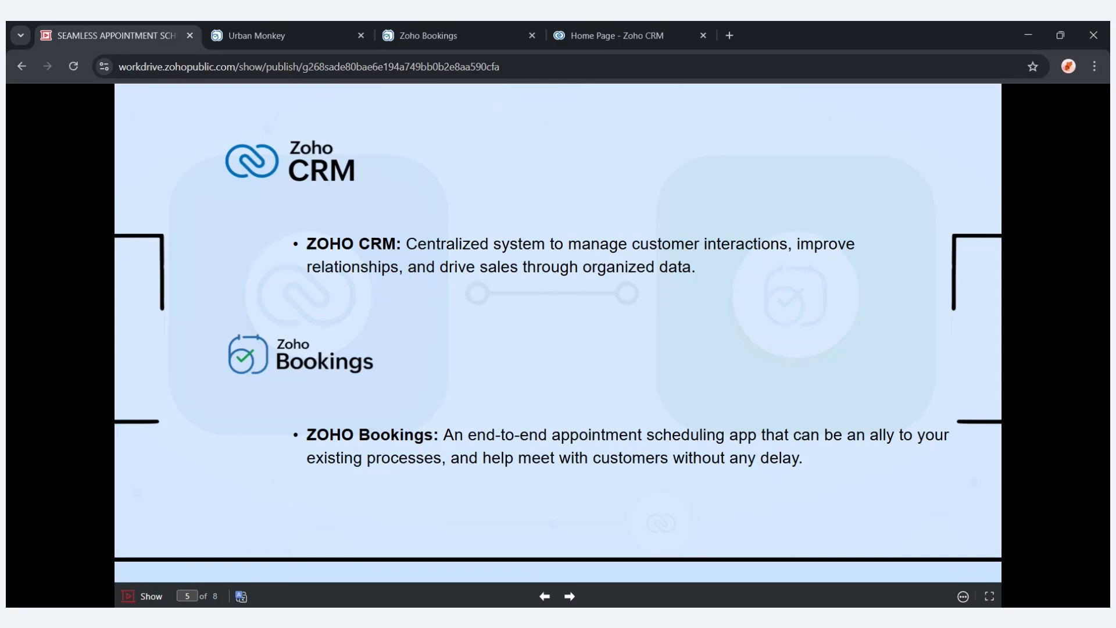
Switch to the Urban Monkey booking page and examine the service, consultant and date picker options, including the next month.
key("Right")
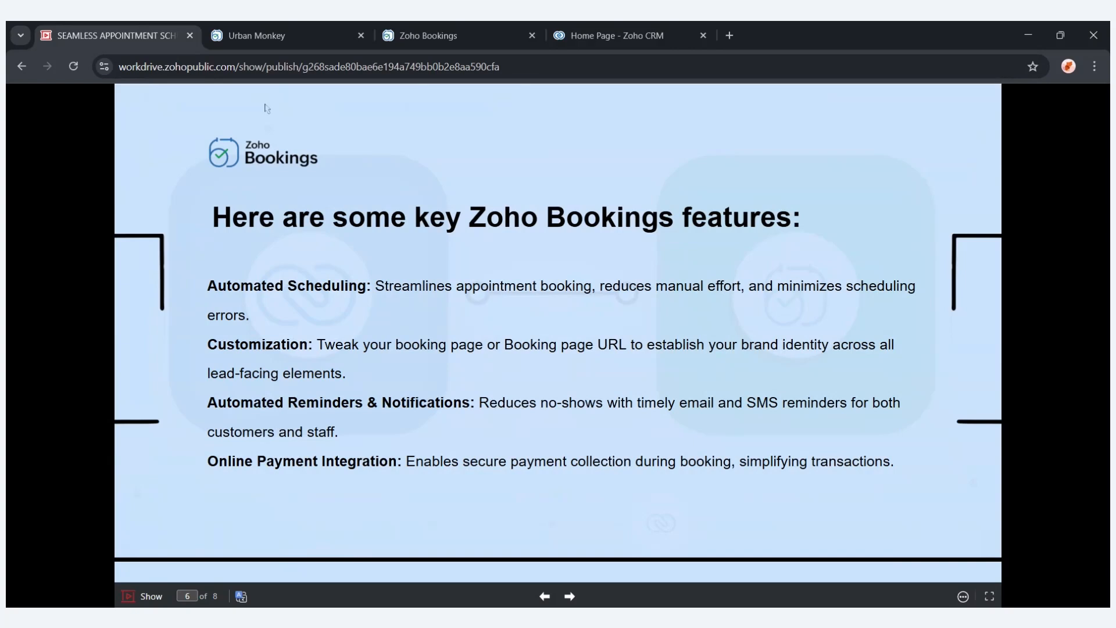
left_click(284, 46)
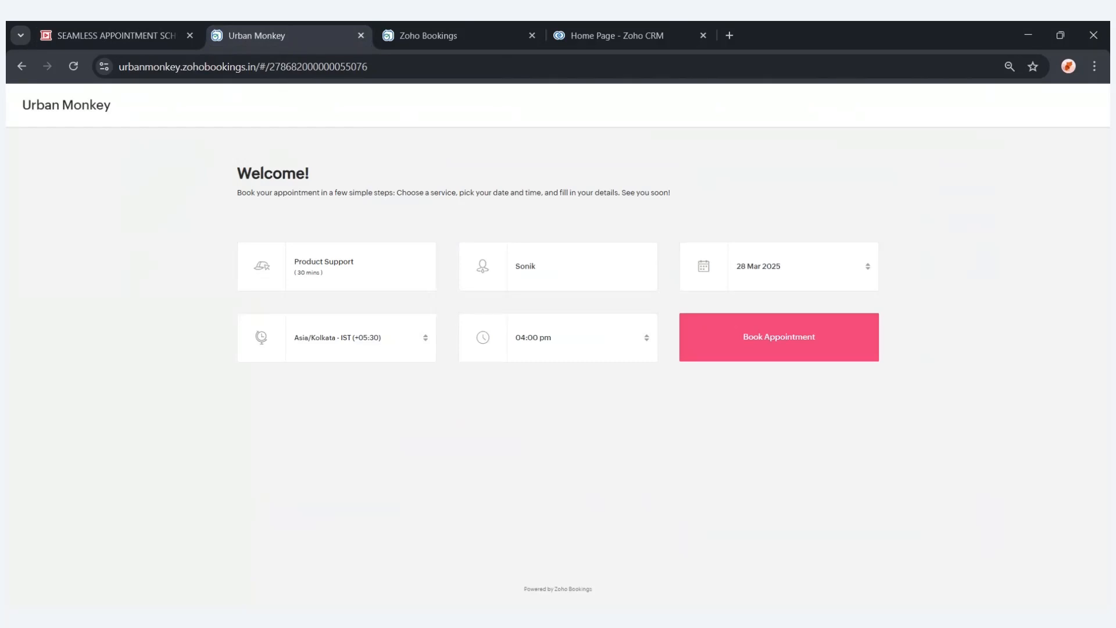
double_click(301, 265)
left_click_drag(334, 267, 355, 266)
left_click(542, 288)
left_click(758, 270)
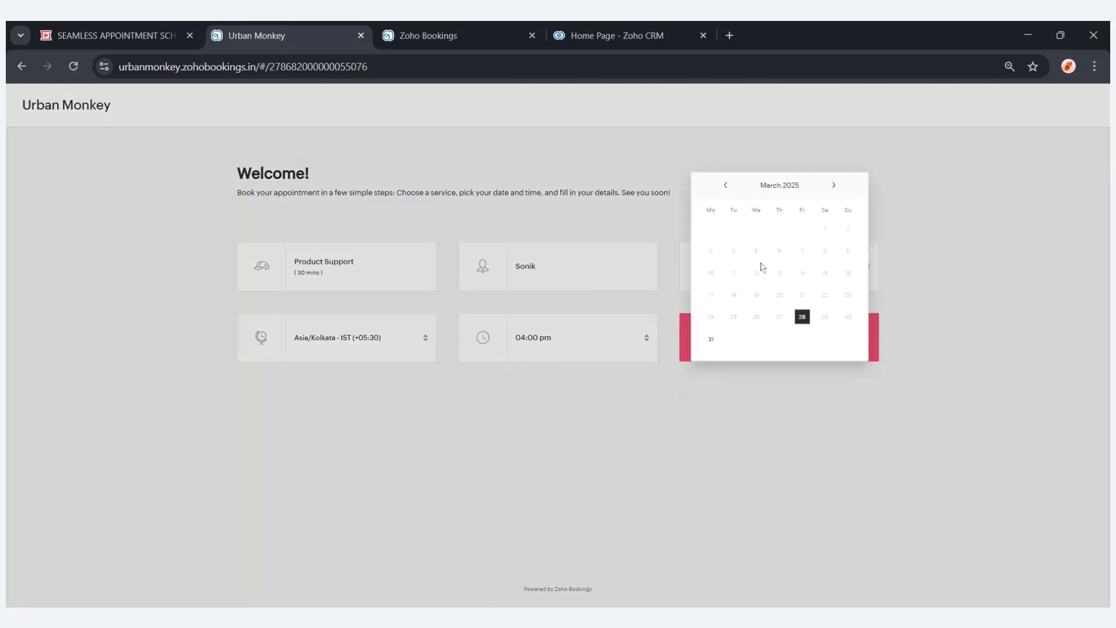
left_click(831, 188)
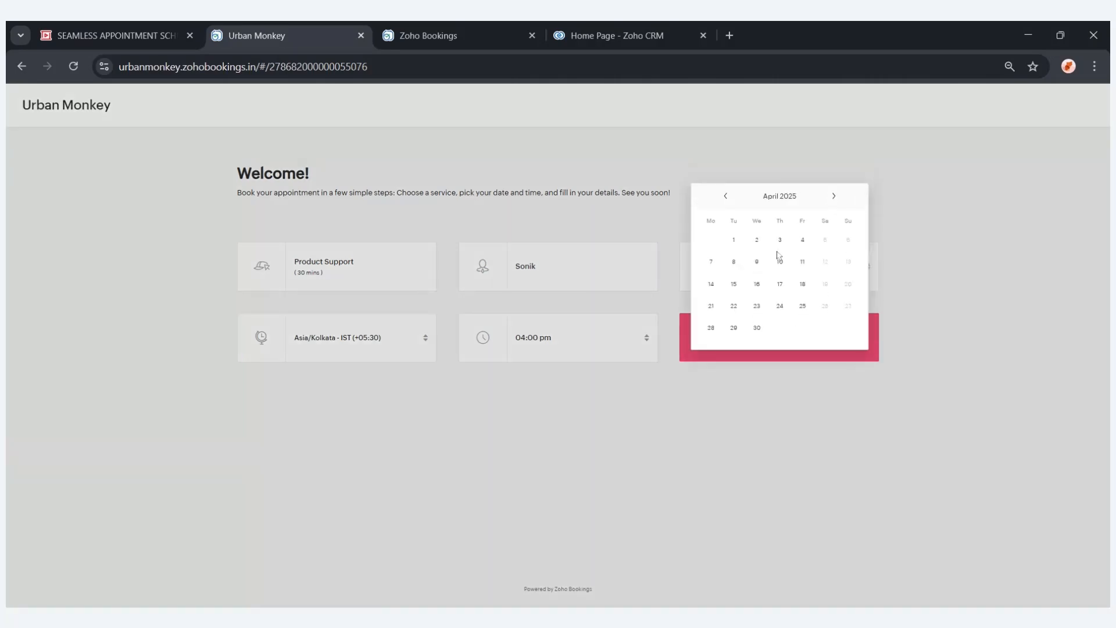
left_click(687, 409)
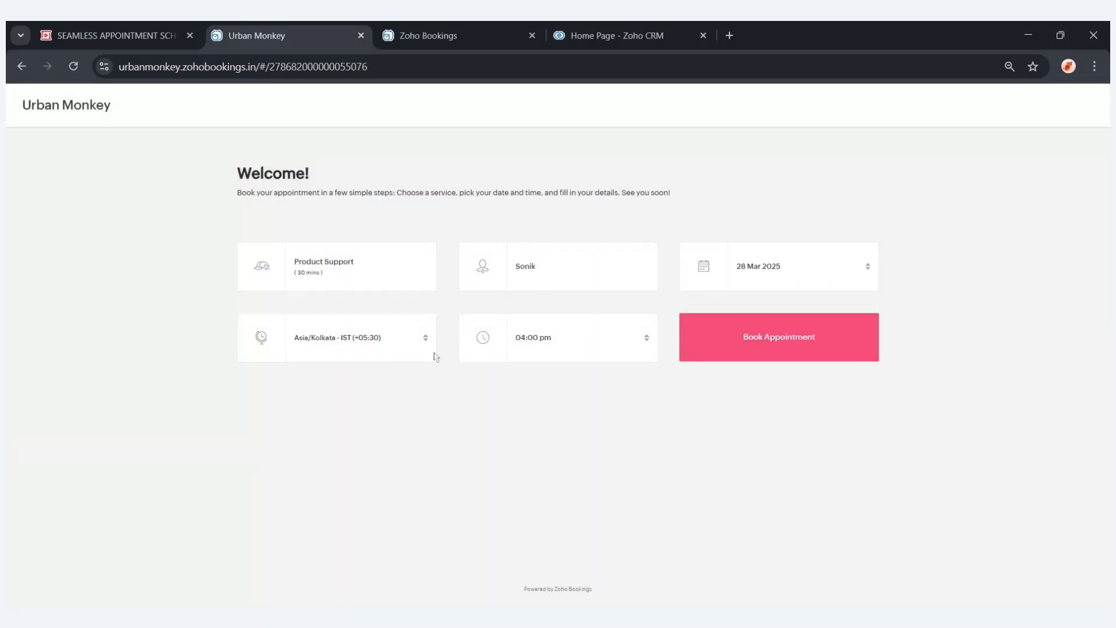
Examine the available time zones and evening time slots on the booking page.
left_click(415, 348)
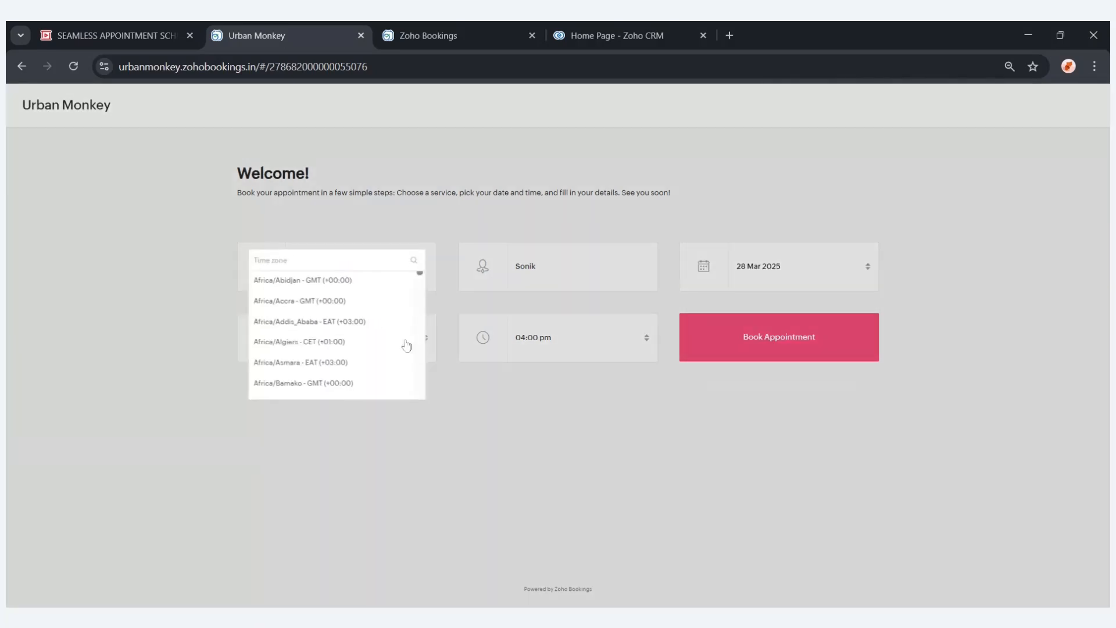
scroll(348, 326, "down", 2)
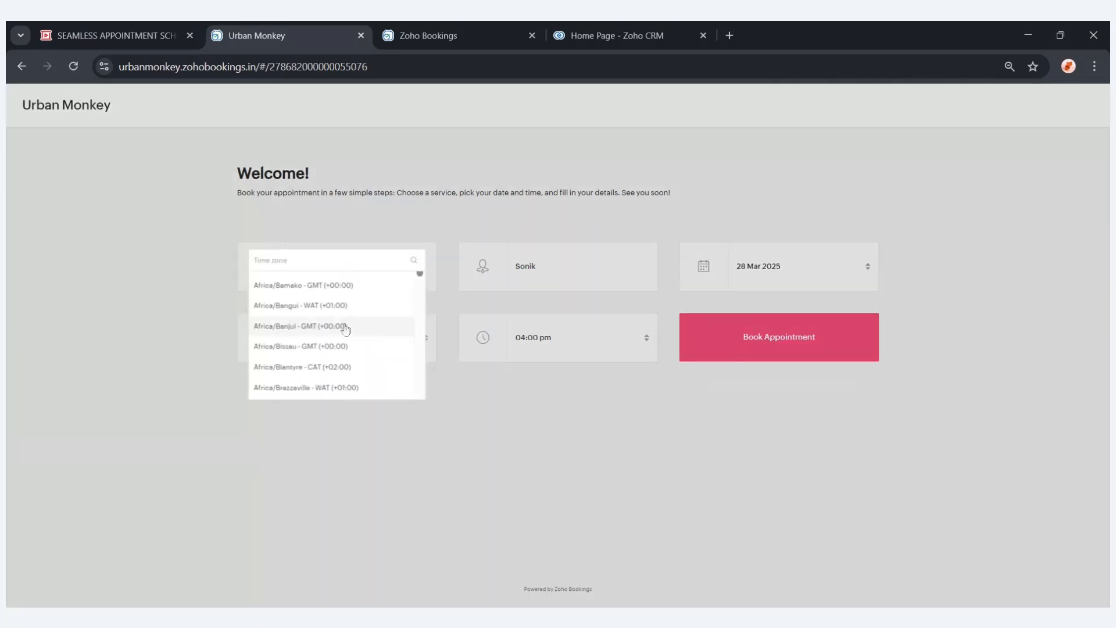
left_click(549, 431)
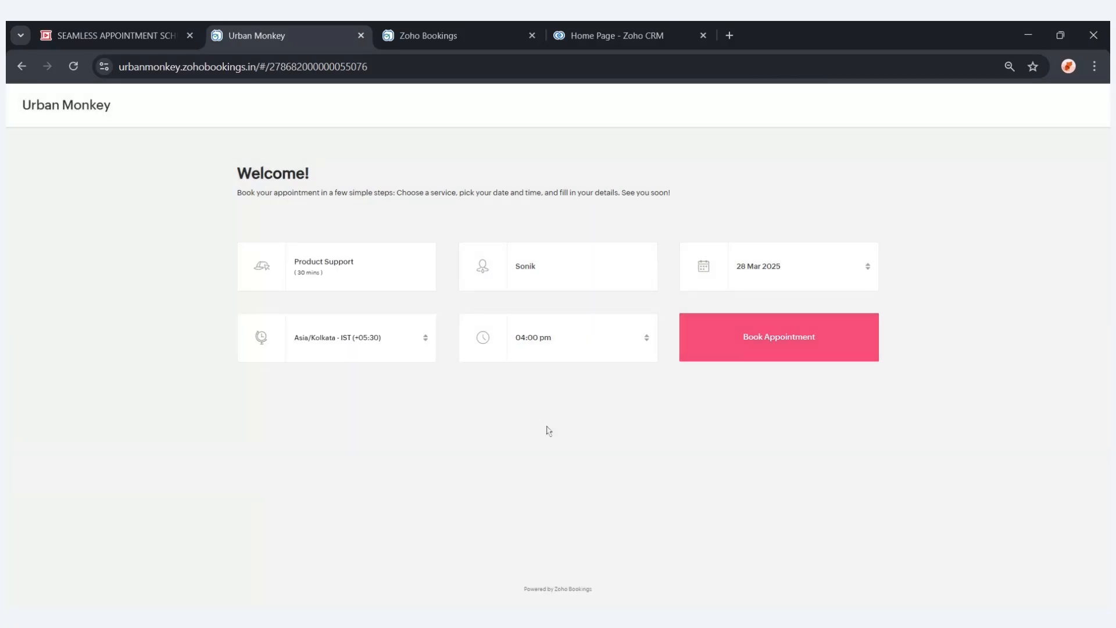
left_click(550, 347)
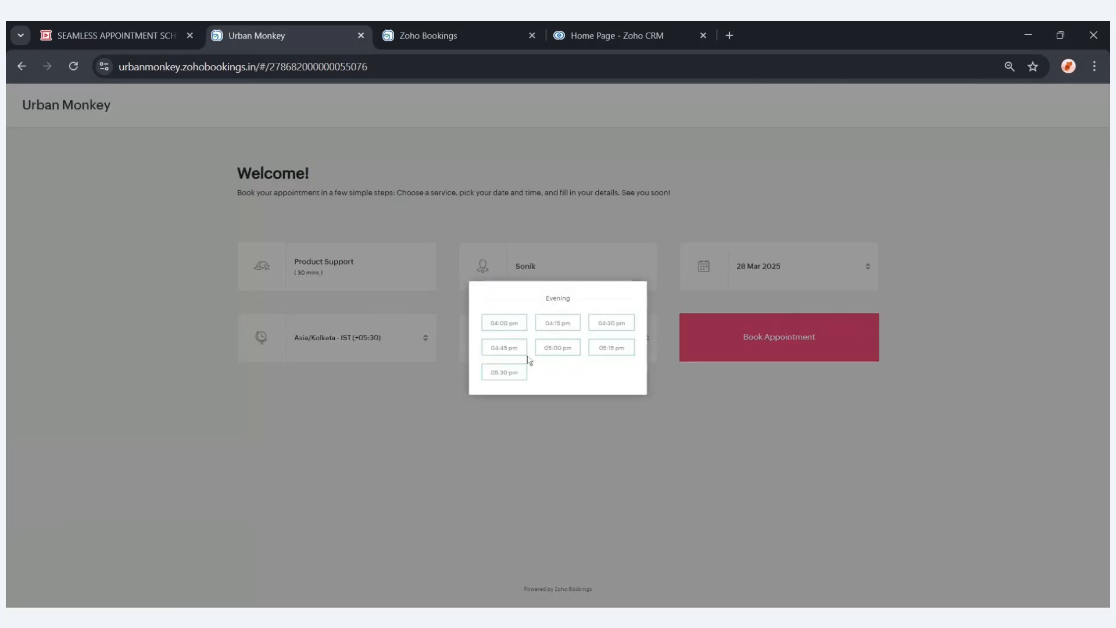
left_click(581, 424)
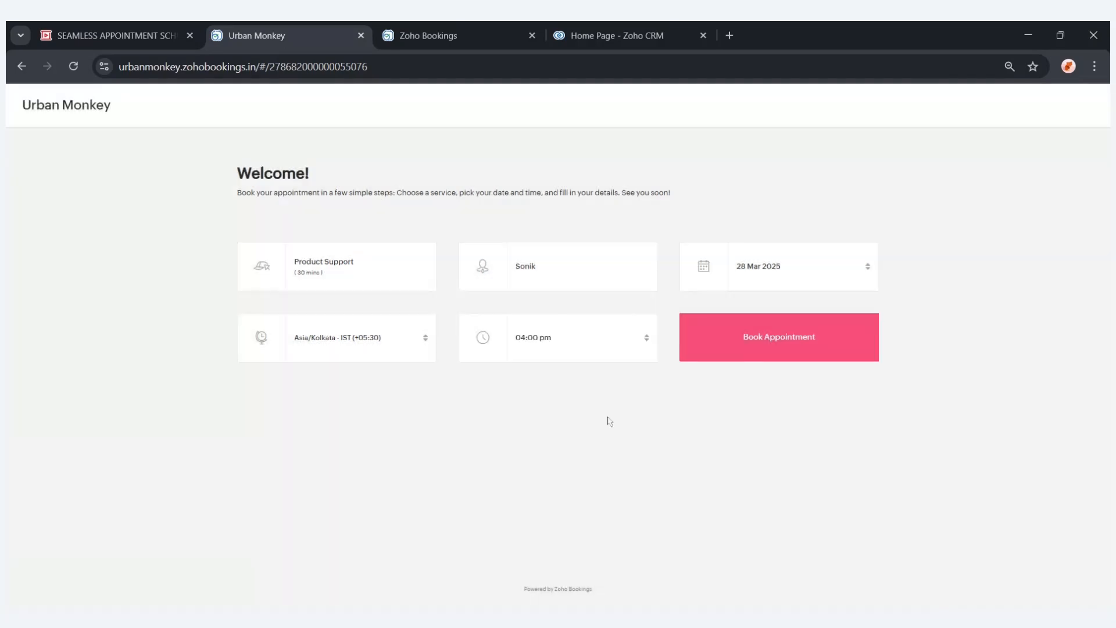
Try to book the Product Support appointment for 28 Mar 2025 at 04:00 pm with the customer's name, e-mail and contact number.
left_click(778, 347)
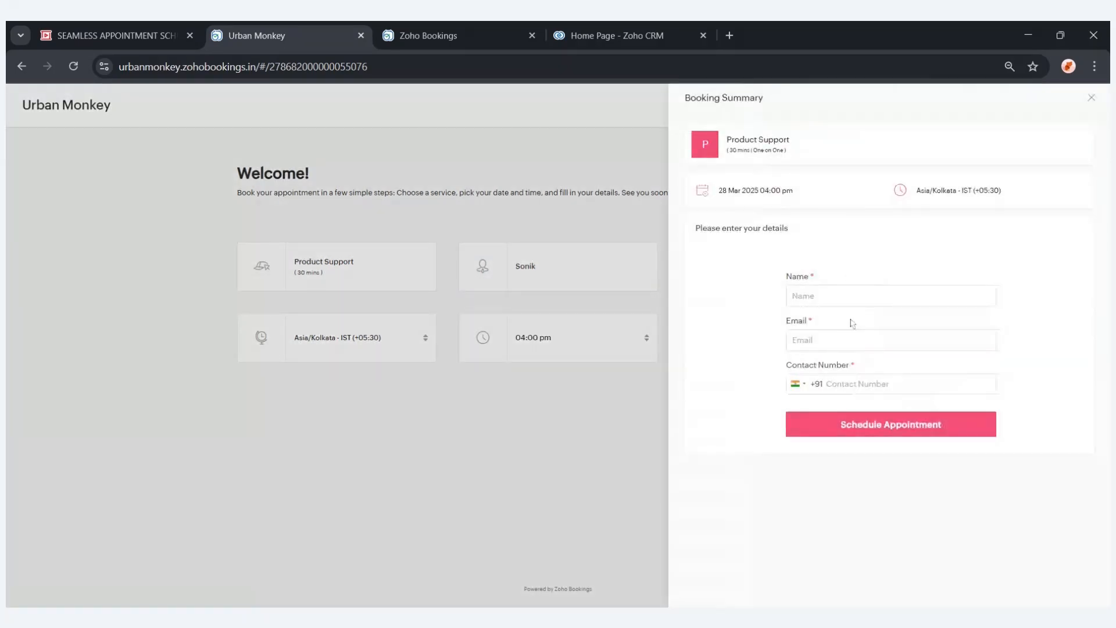
left_click(800, 289)
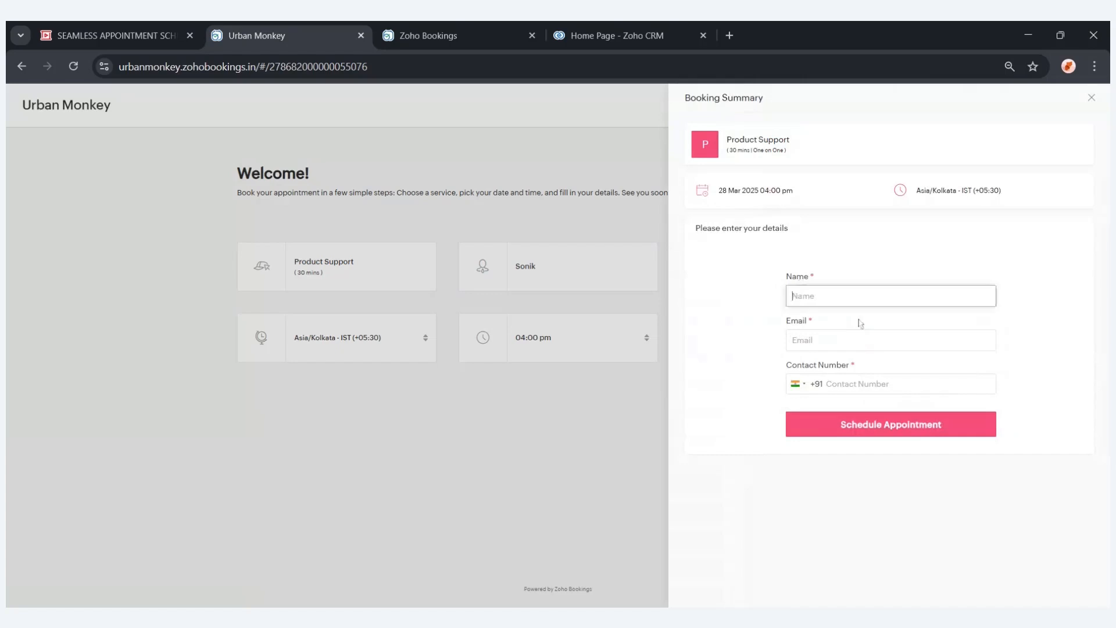
type("Syed")
left_click(845, 336)
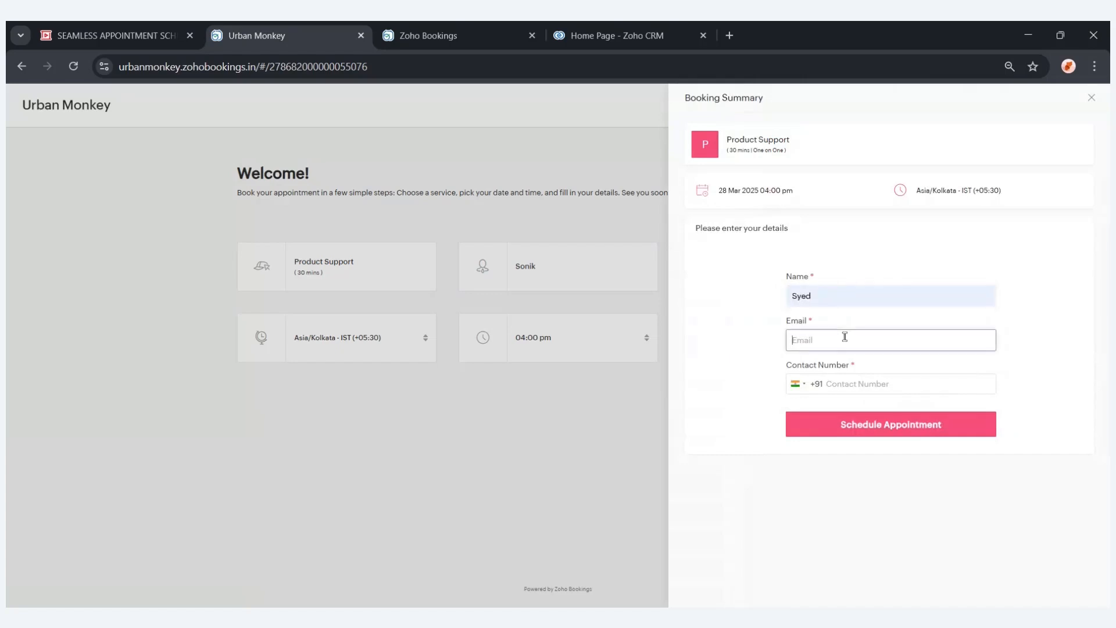
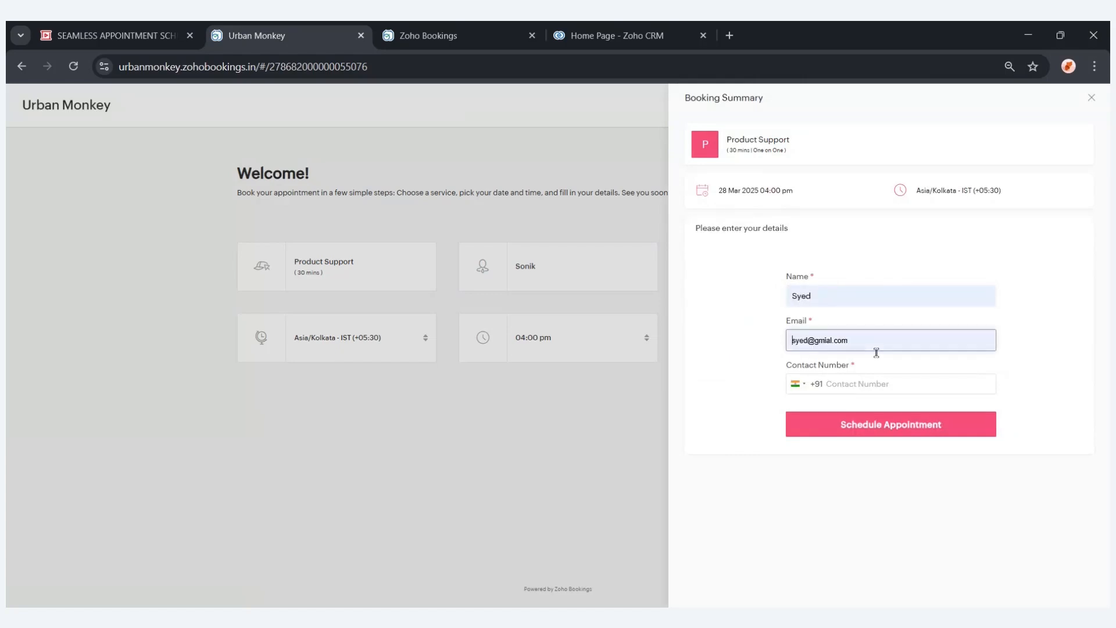
left_click(847, 381)
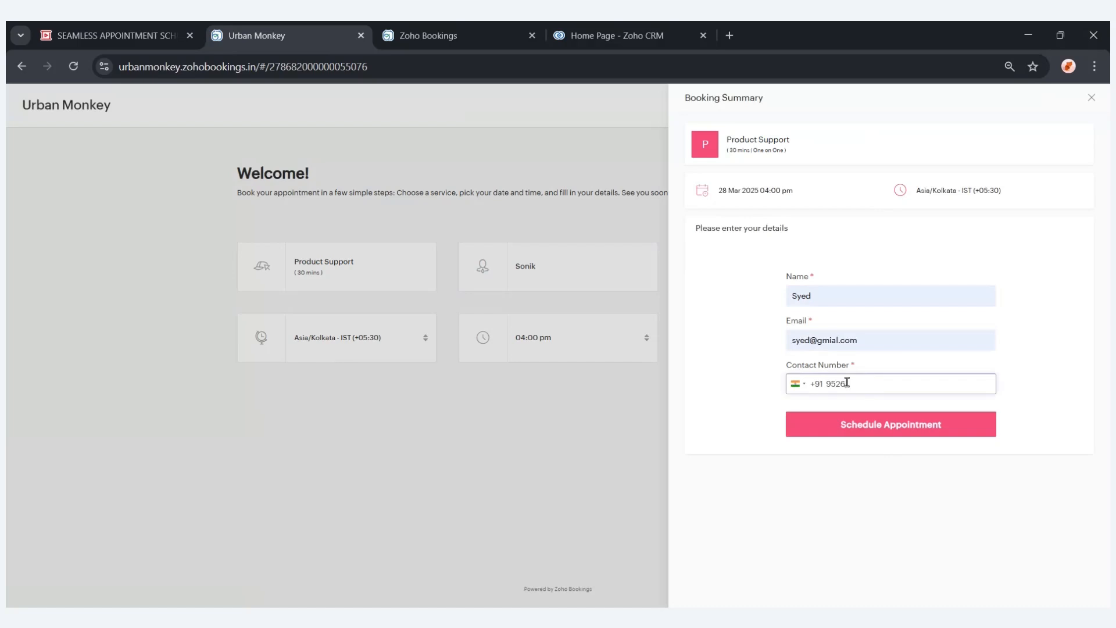
left_click(866, 433)
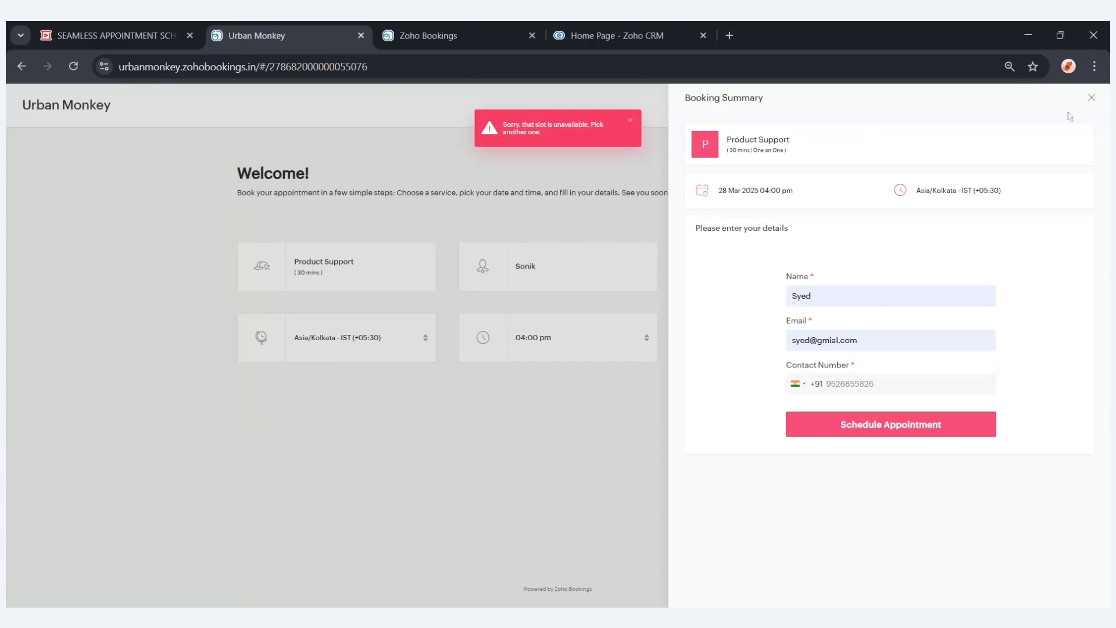
left_click(1091, 99)
Choose 04 Apr 2025 at 12:30 pm for the appointment and open the booking form.
left_click(568, 349)
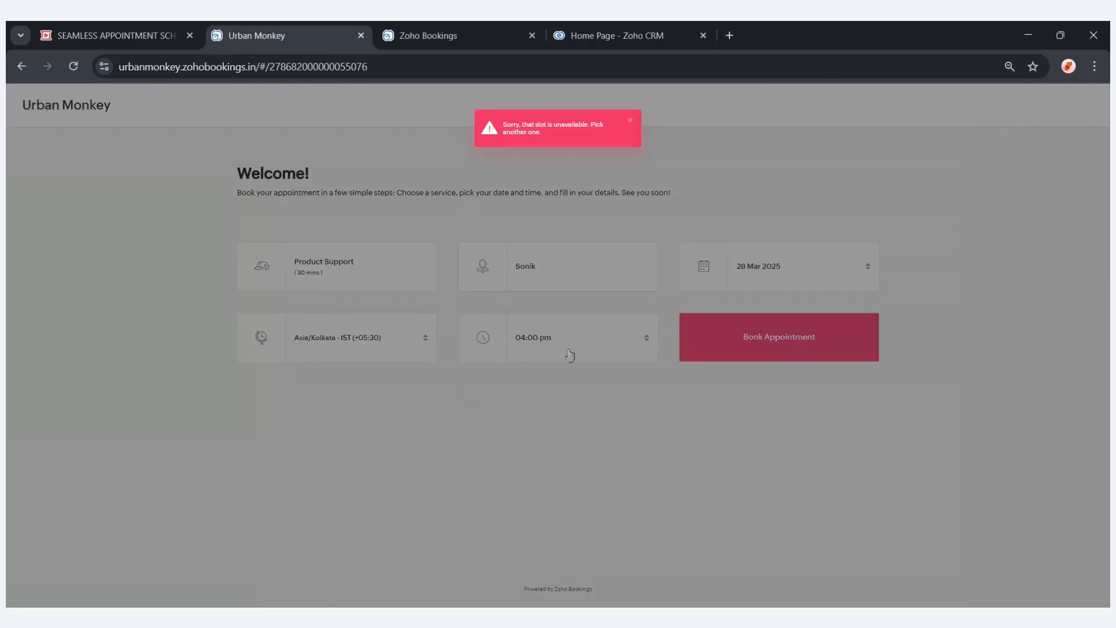
left_click(700, 300)
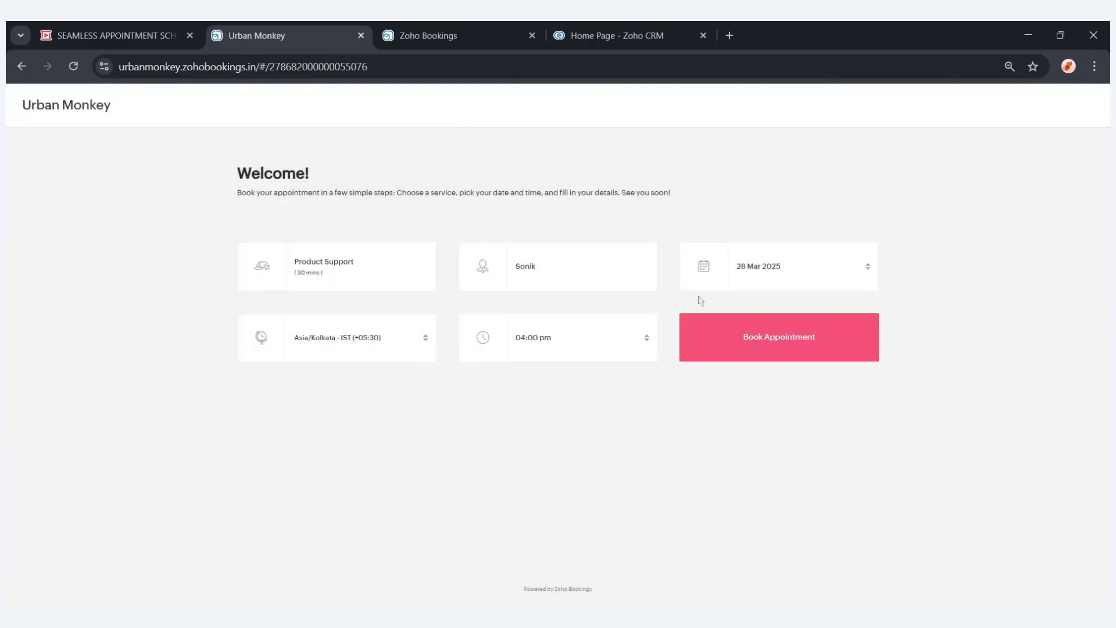
left_click(751, 280)
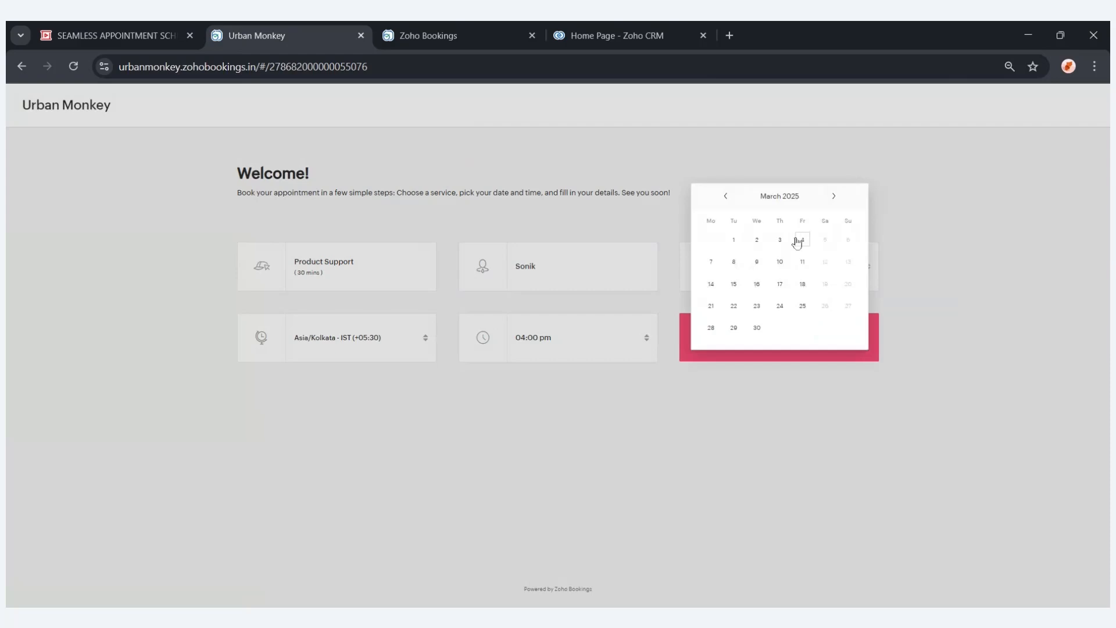
left_click(800, 239)
left_click(579, 332)
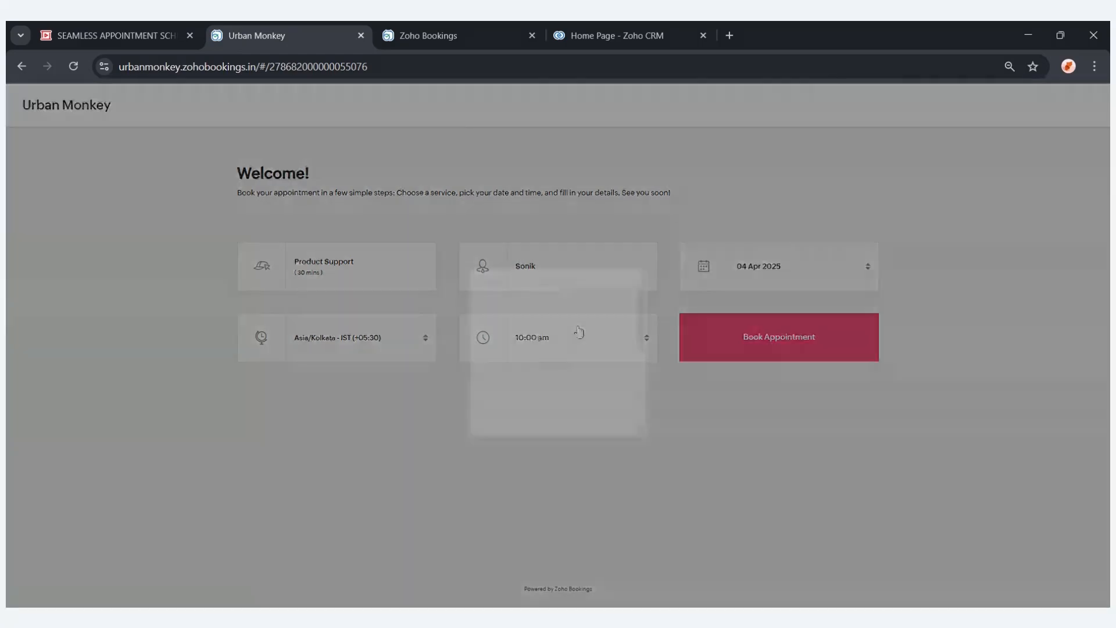
left_click(550, 371)
left_click(749, 352)
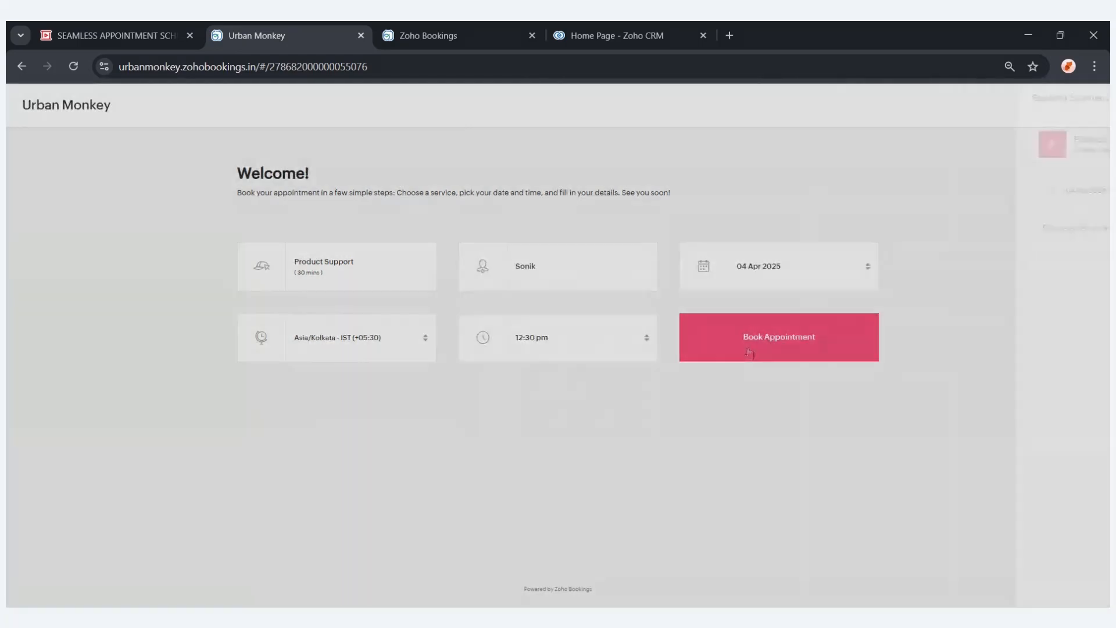
Fill in the customer's name, e-mail and contact number and schedule the appointment.
left_click(851, 294)
type("Syed")
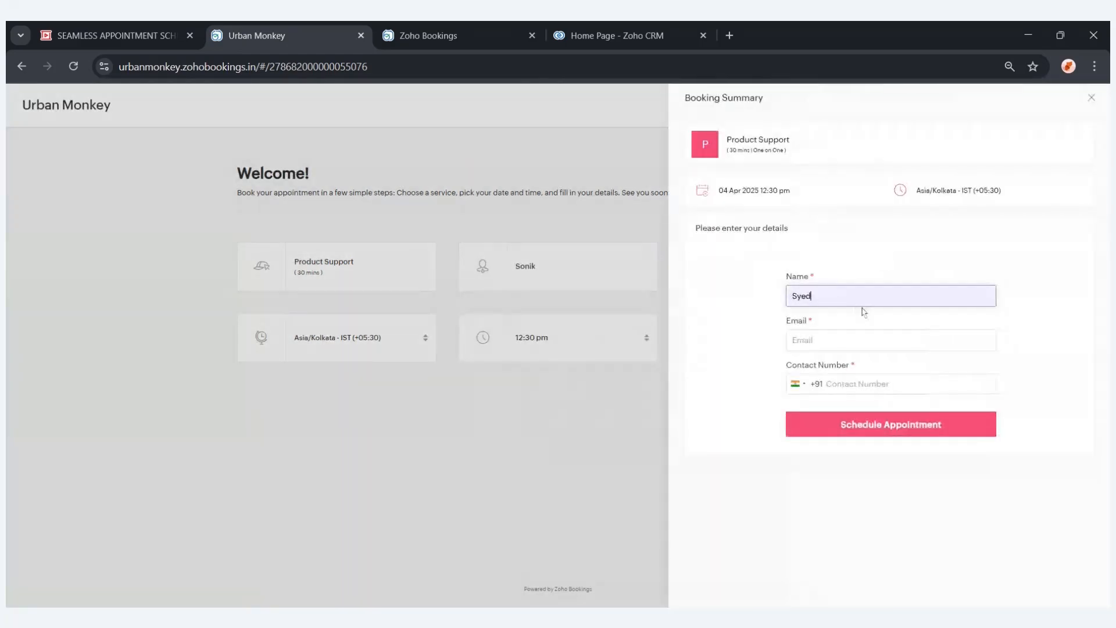
left_click(853, 334)
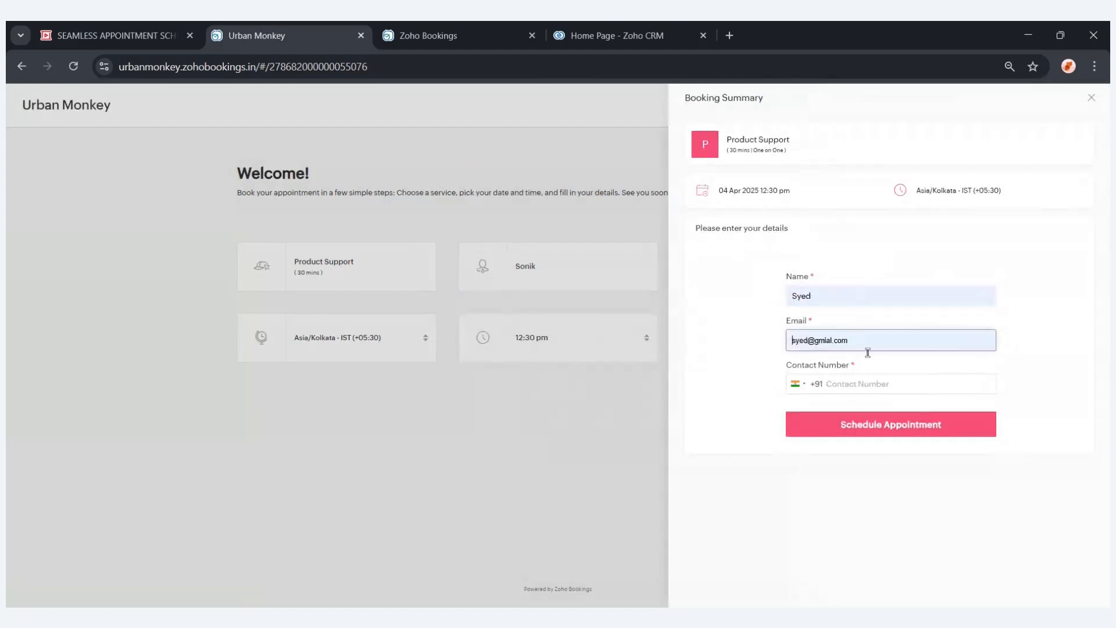
left_click(860, 382)
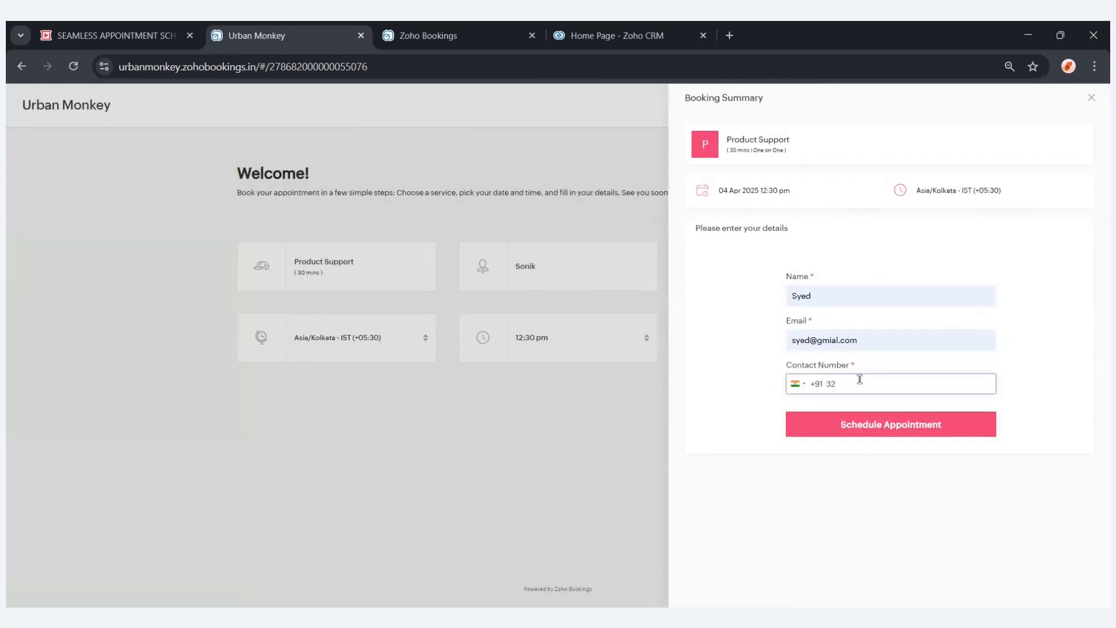
left_click(872, 433)
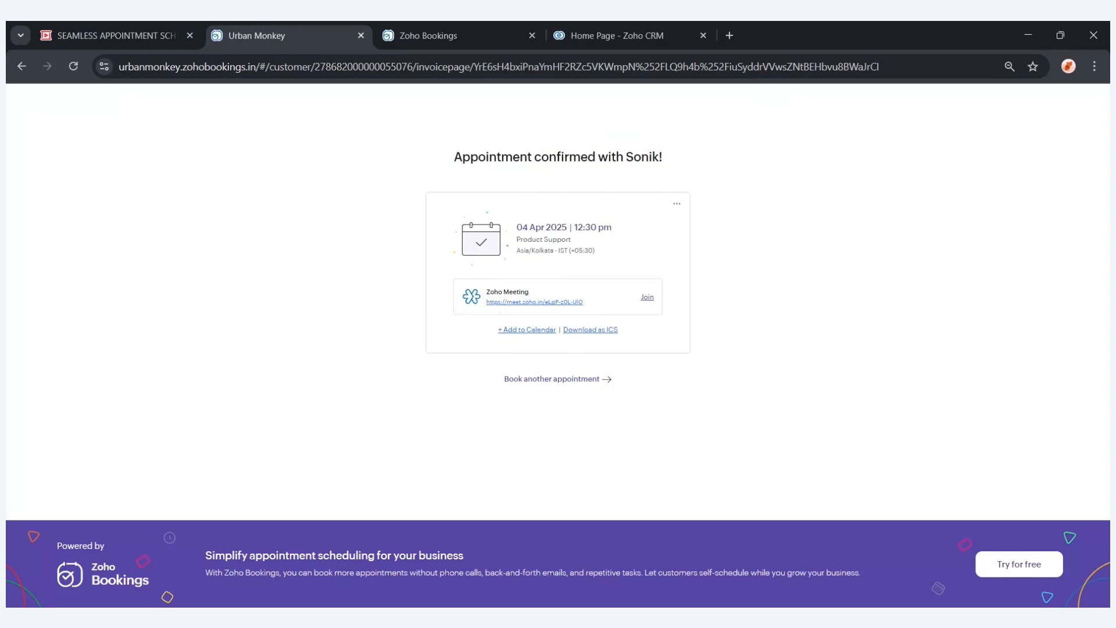
Review the booked appointments in the Bookings admin across the Upcoming, Past and Custom Date views.
left_click(452, 44)
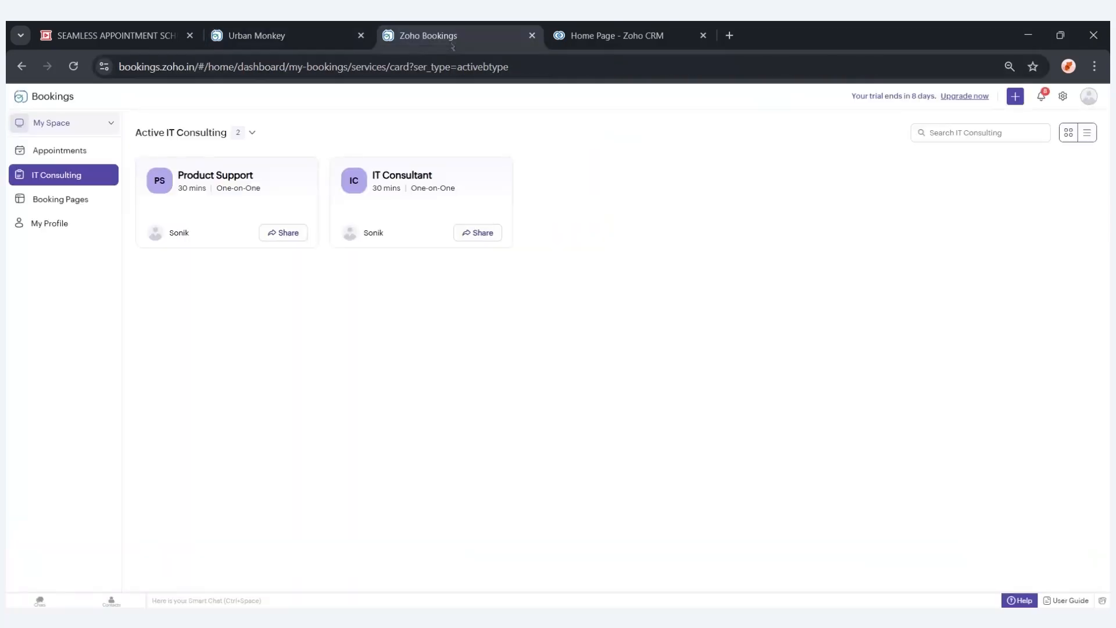
left_click(88, 153)
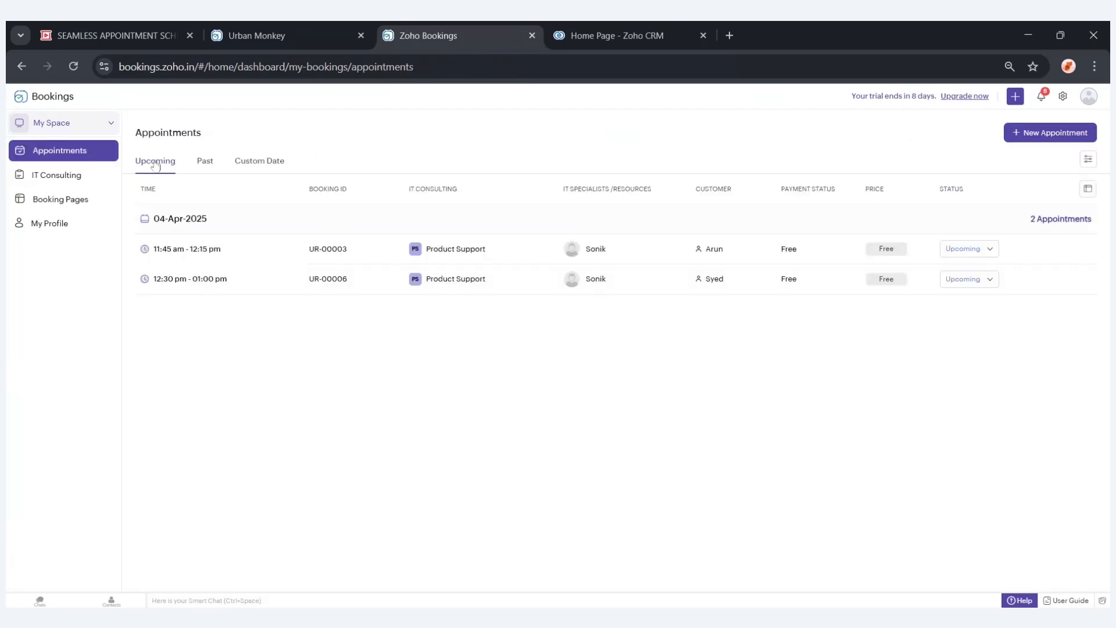
left_click(211, 170)
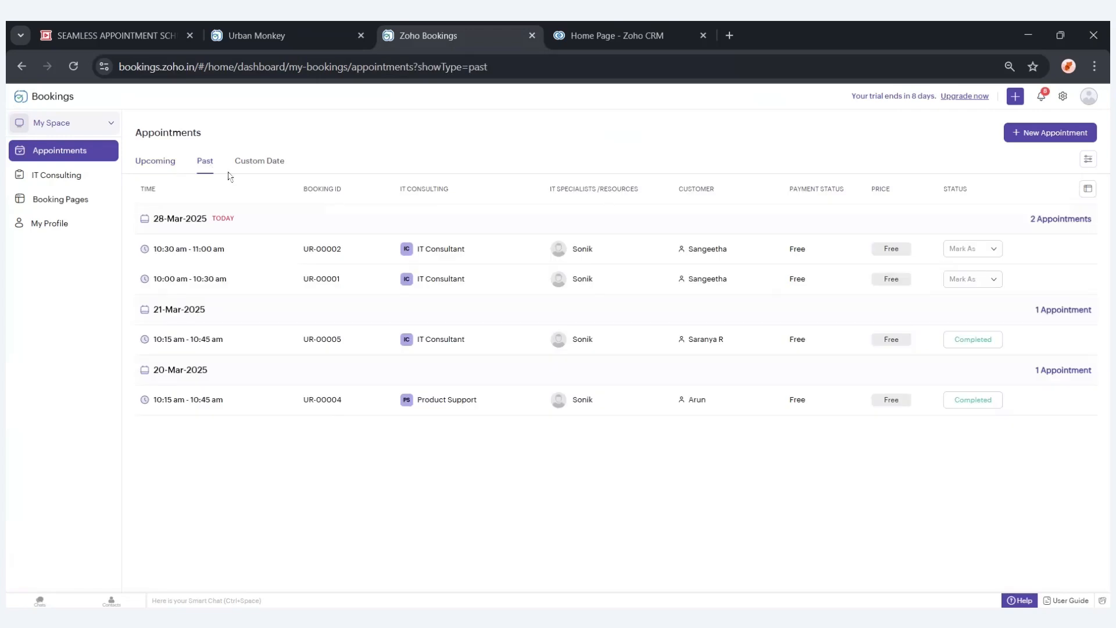
left_click(250, 168)
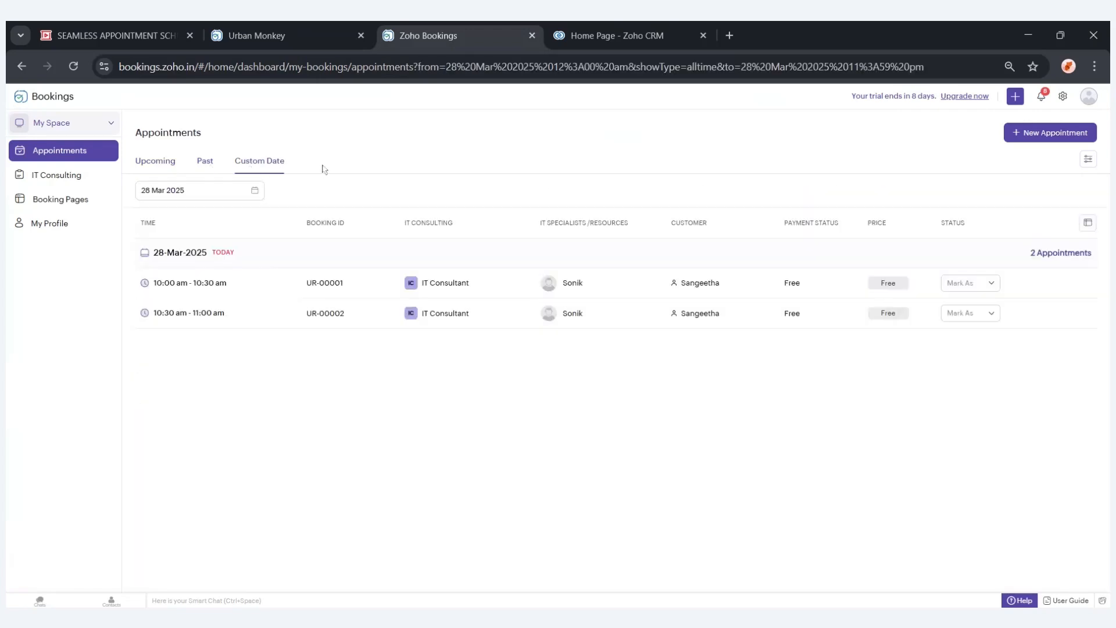
left_click(235, 194)
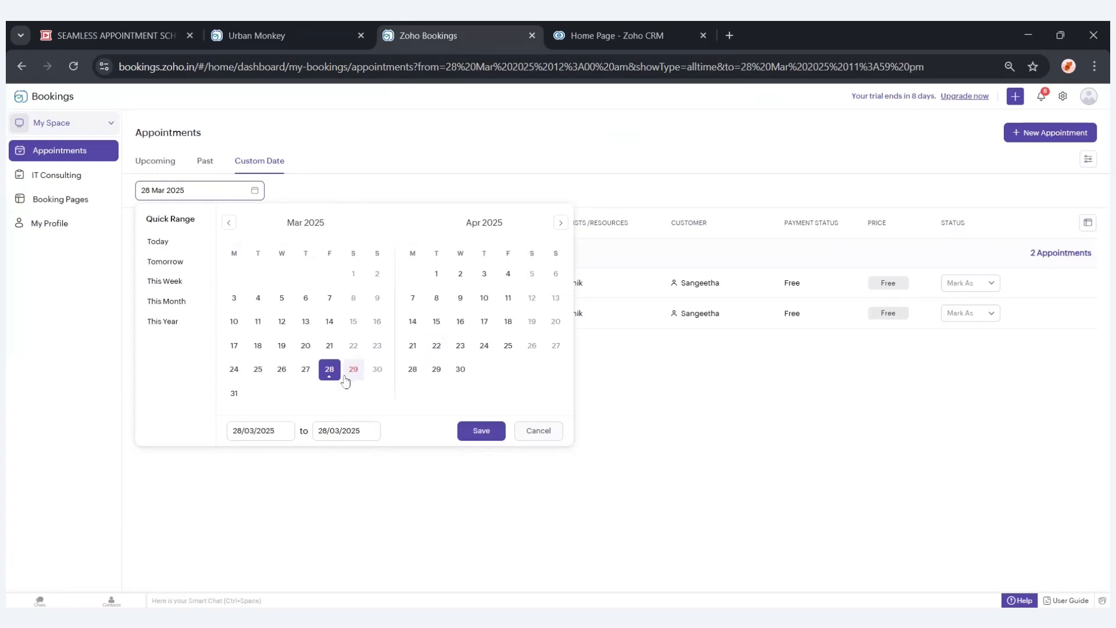
left_click(465, 436)
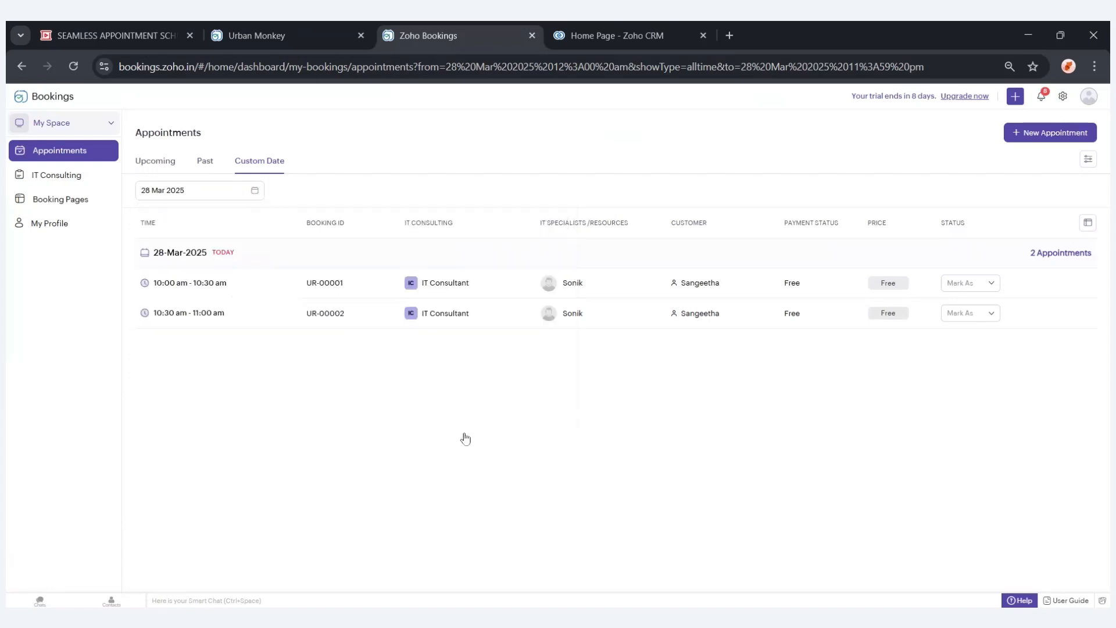
Browse the IT Consulting services and the booking page's IT Consulting, IT Specialists and Workspace listings.
left_click(65, 185)
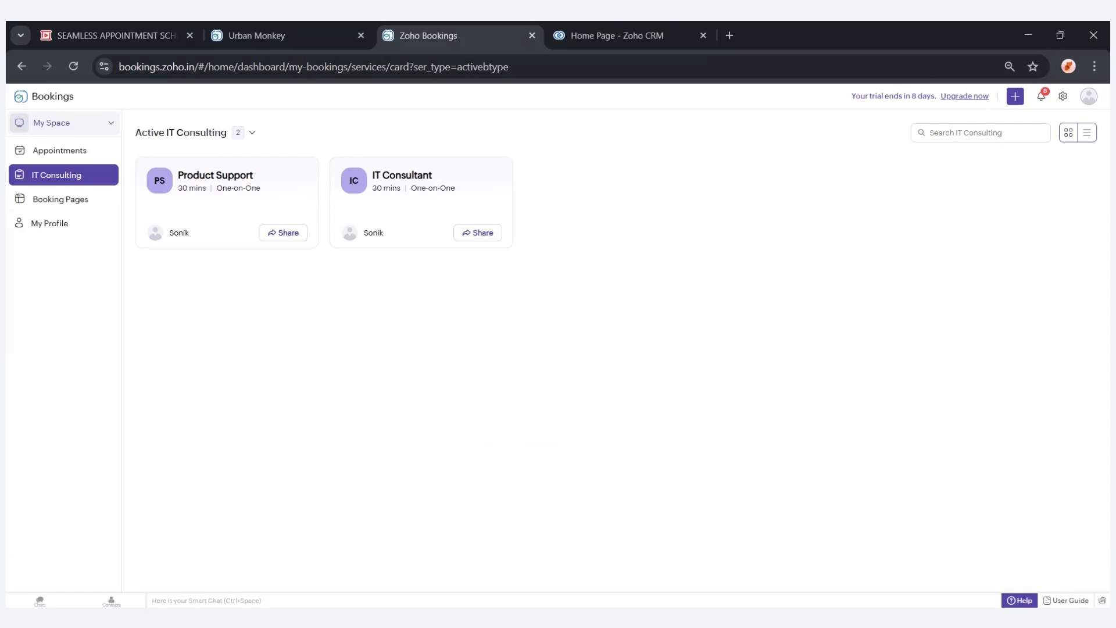
left_click(80, 206)
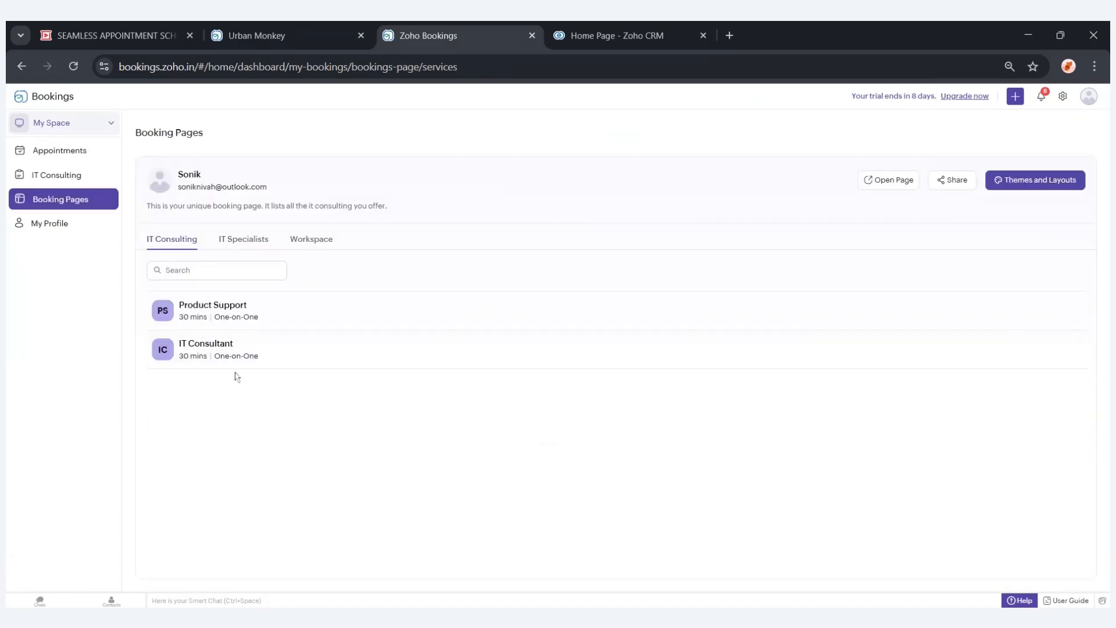
left_click(246, 240)
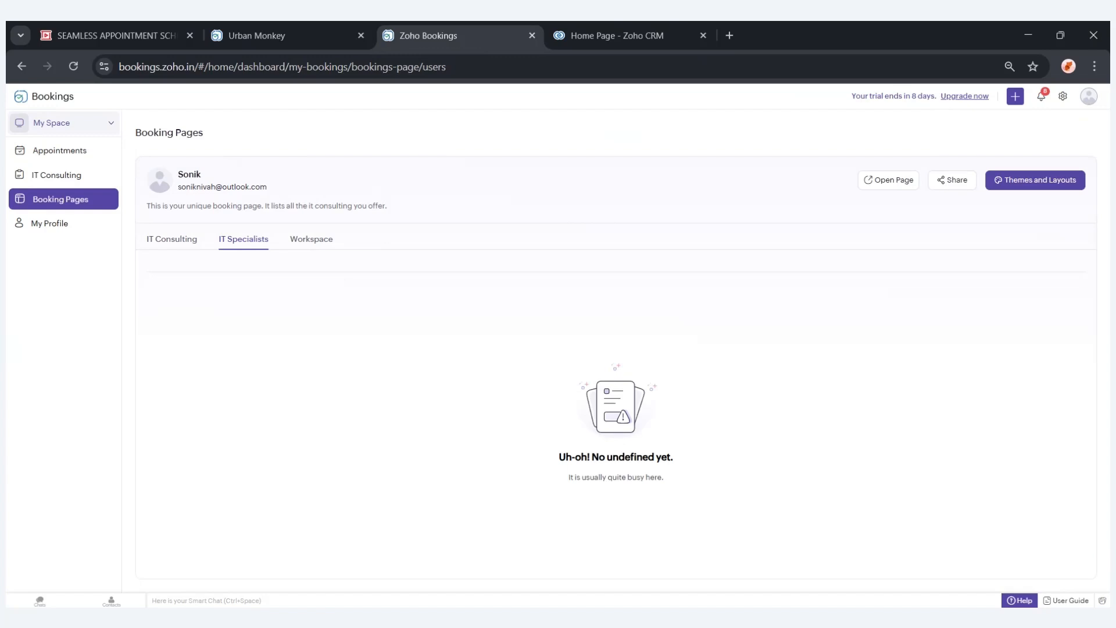
left_click(307, 250)
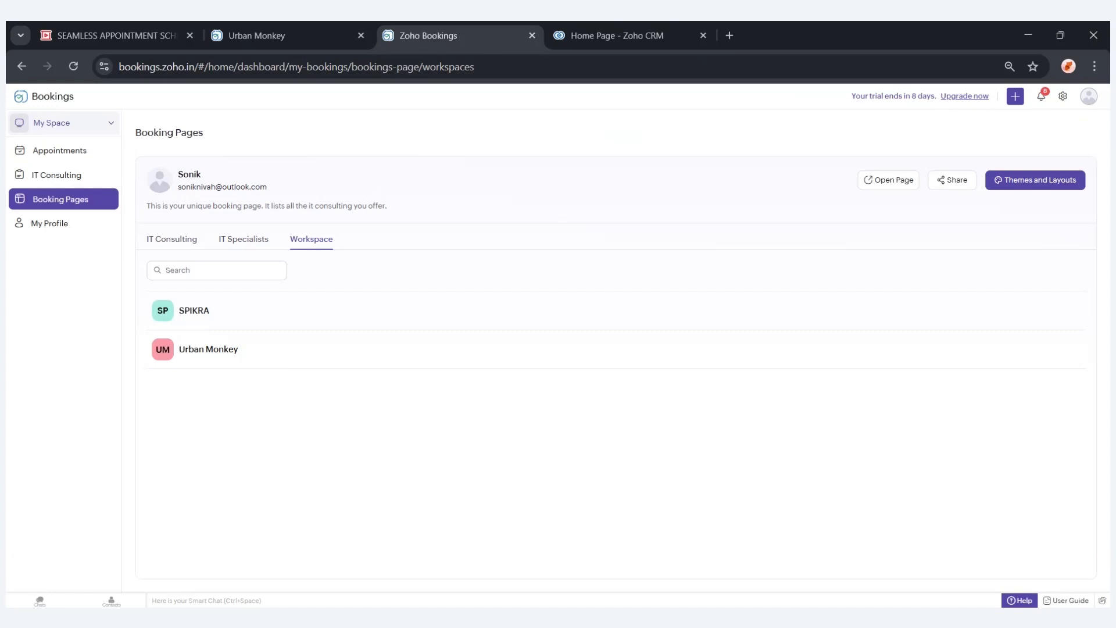
Look through the profile and appointments pages, opening and closing the New Appointment panel.
left_click(60, 226)
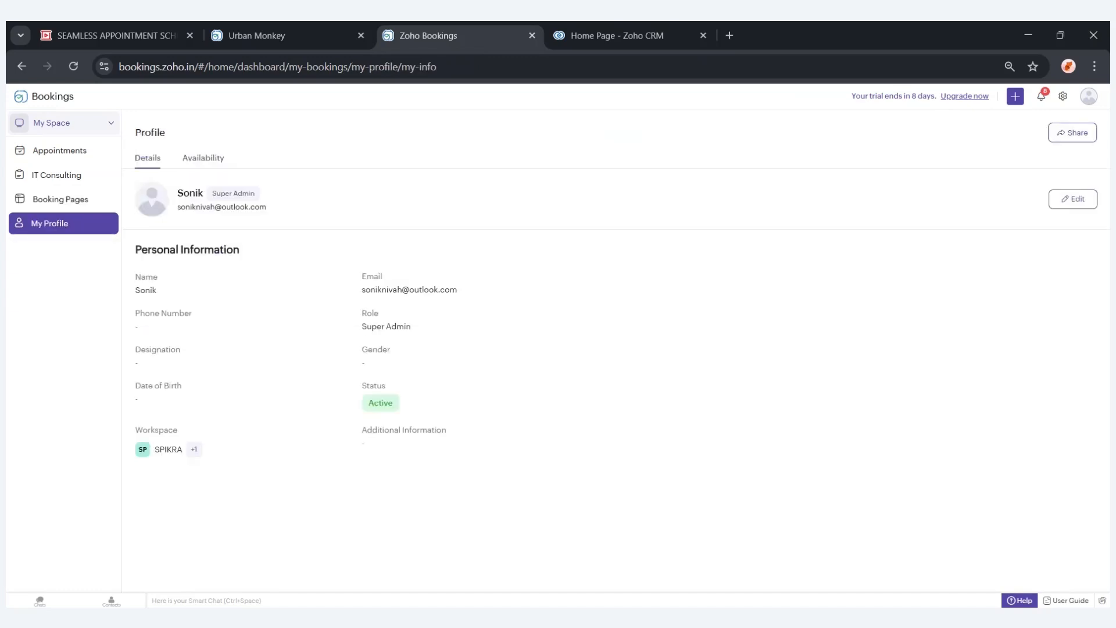
left_click(60, 153)
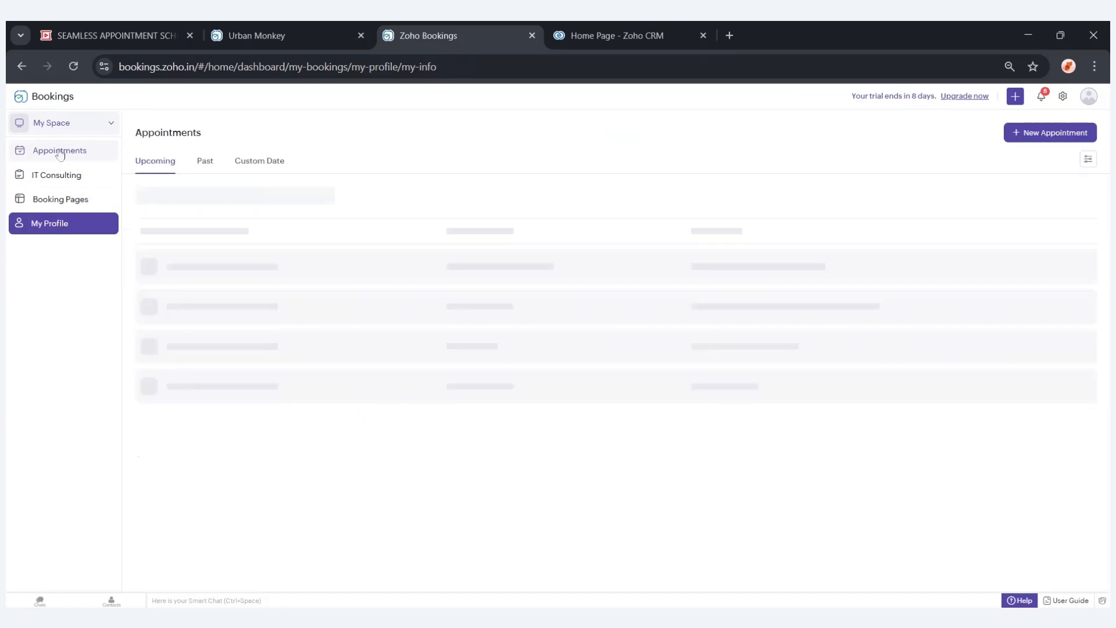
left_click(1029, 136)
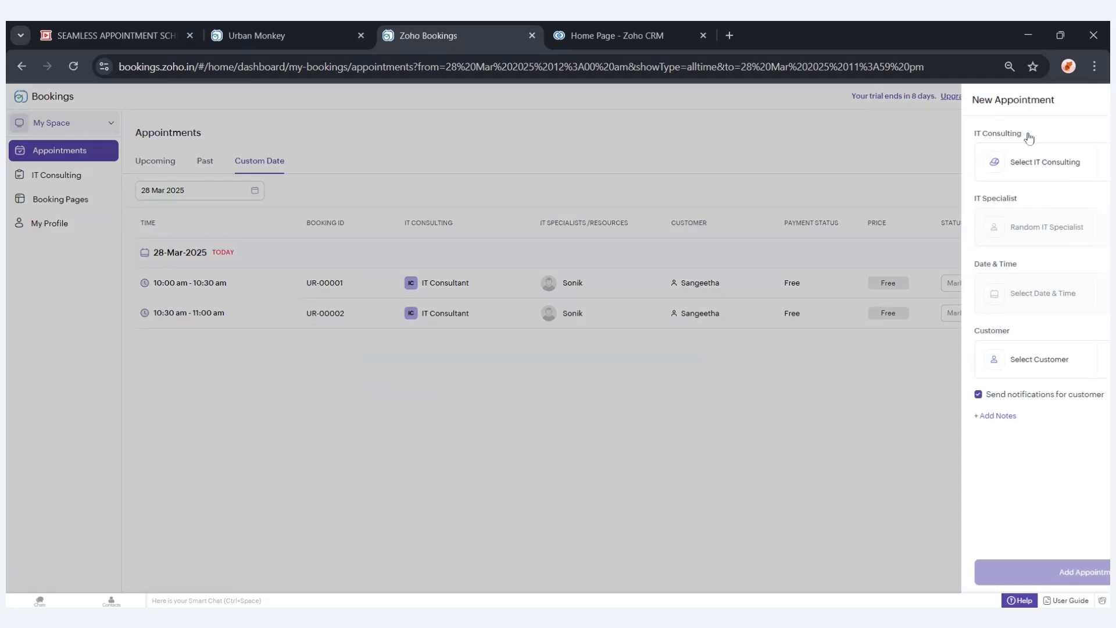
left_click(1092, 99)
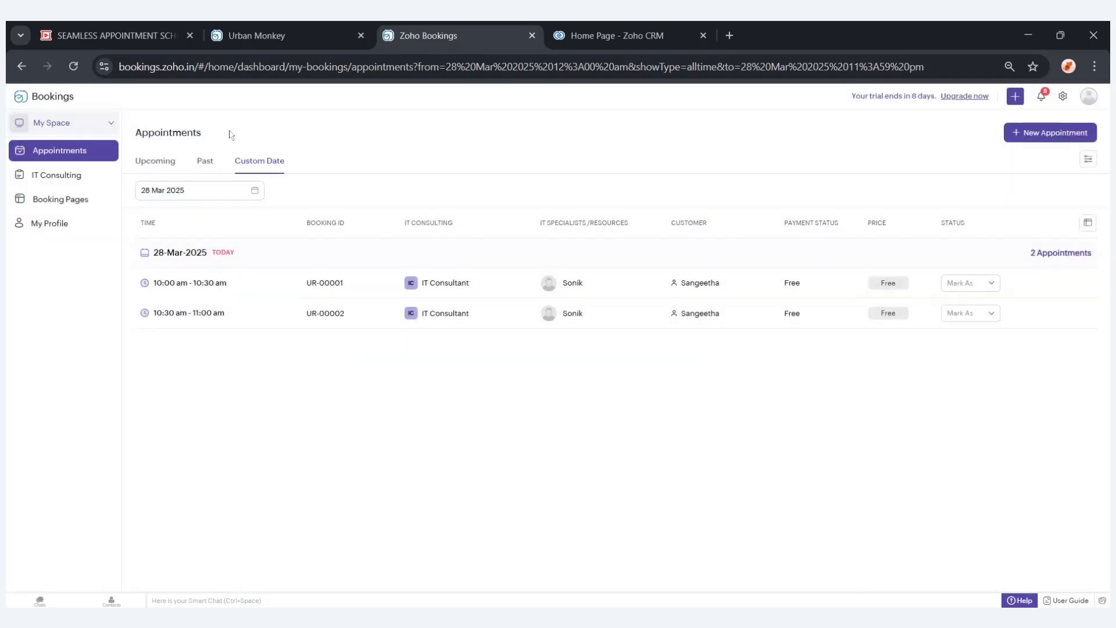
left_click(106, 179)
left_click(1014, 97)
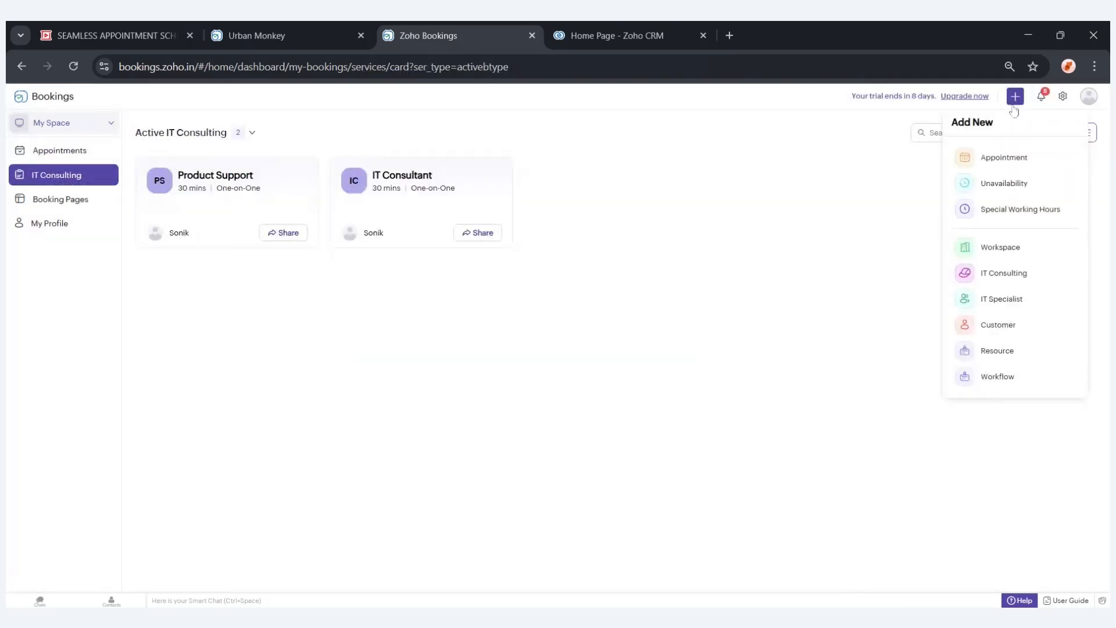
left_click(996, 299)
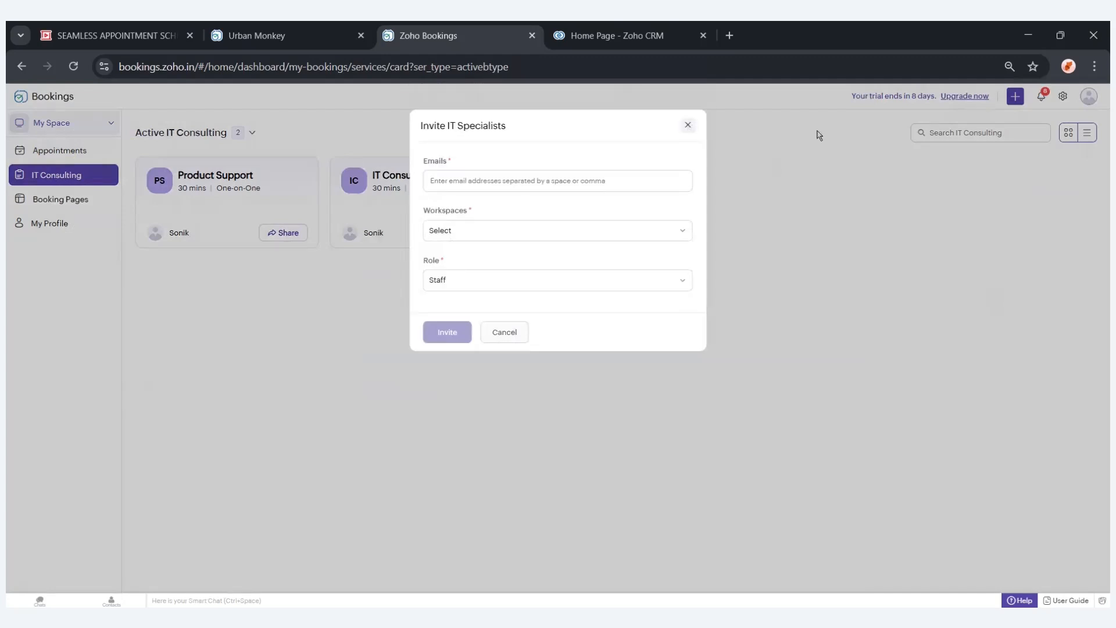
key("ctrl+a")
left_click(688, 125)
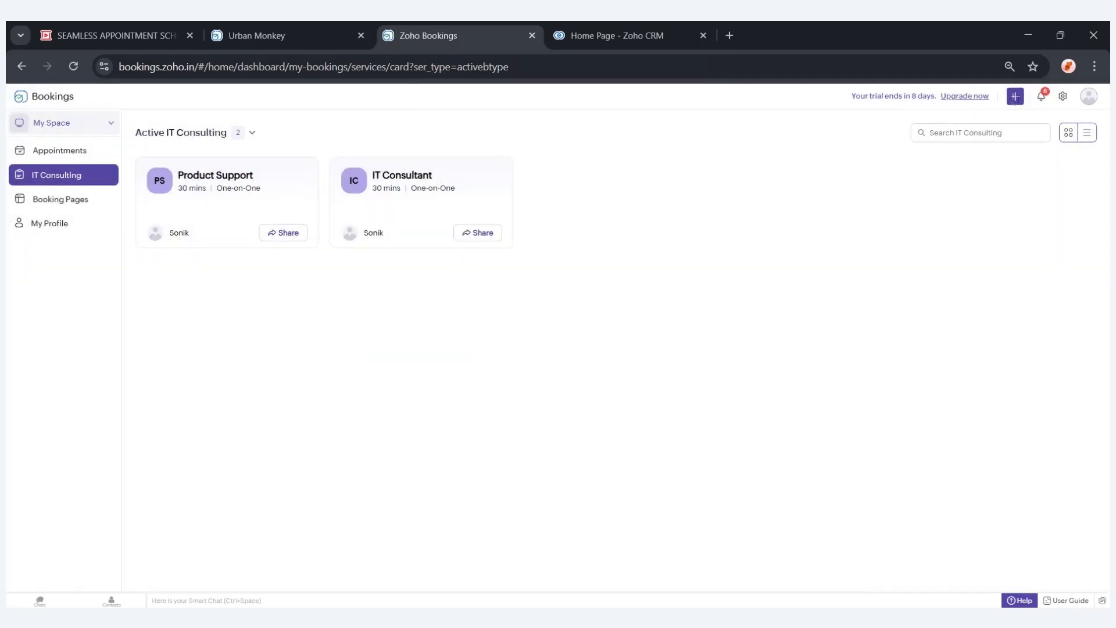
Start a new One-on-One IT Consulting service in the SPIKRA workspace.
left_click(1014, 97)
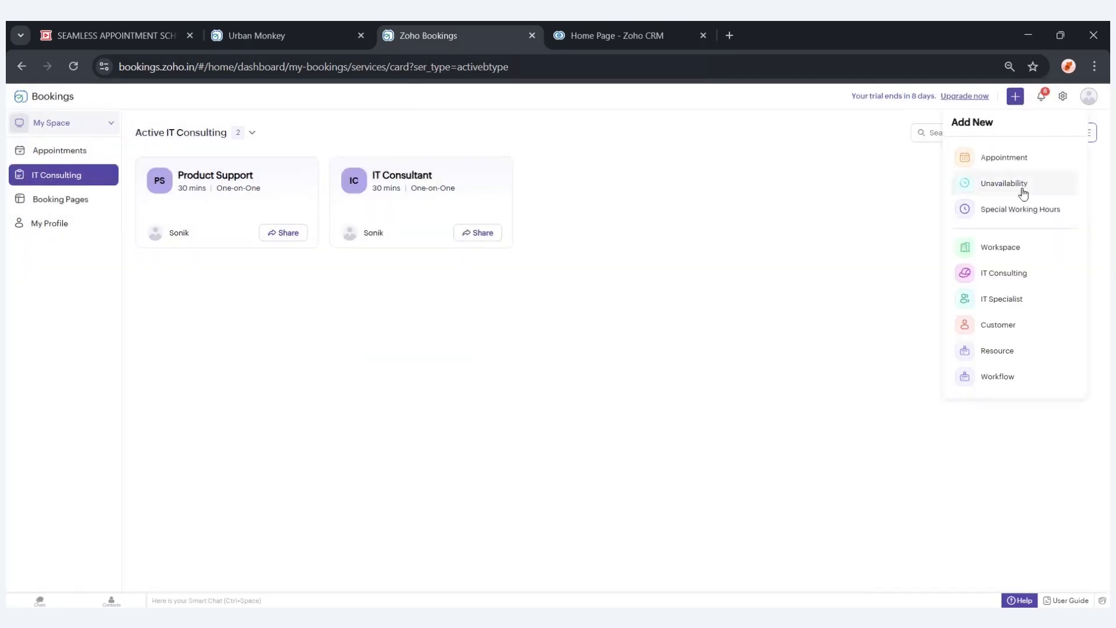
left_click(1001, 272)
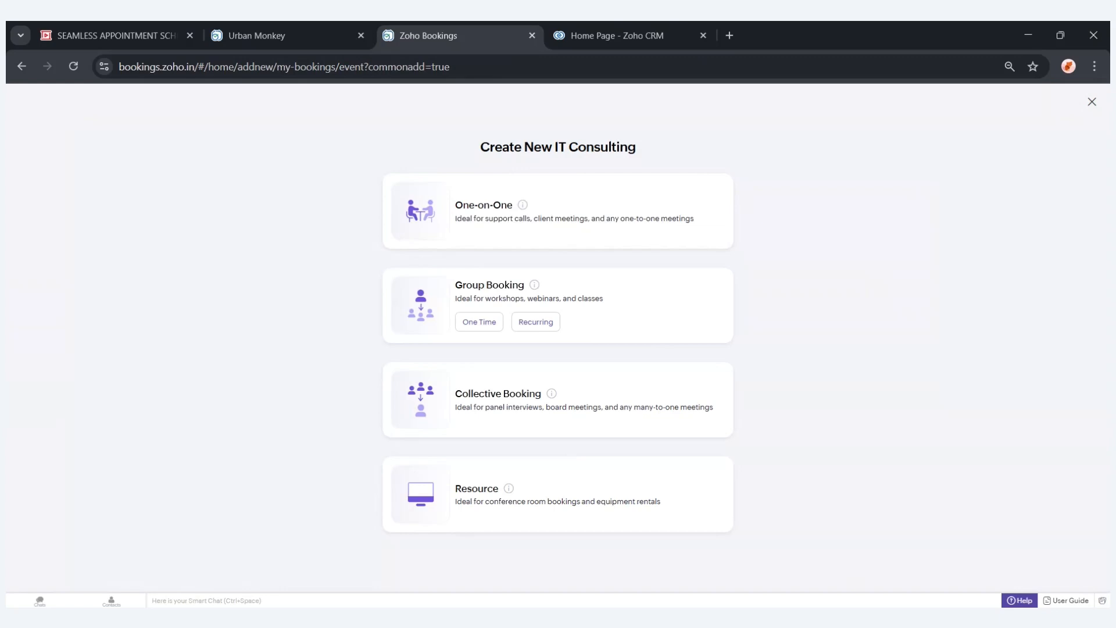
left_click(490, 236)
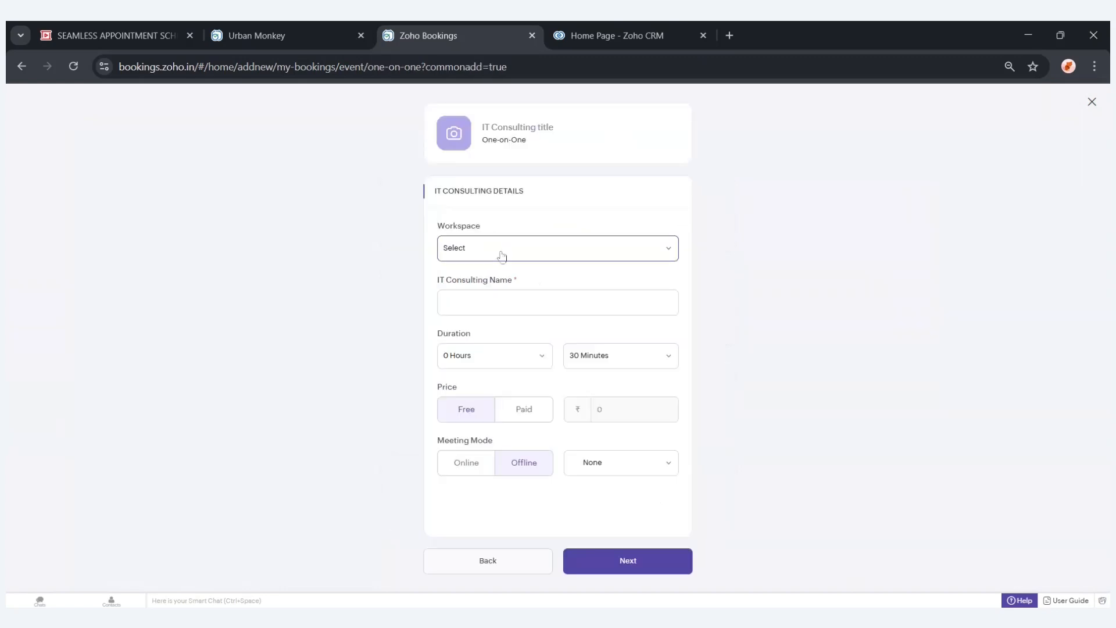
left_click(502, 257)
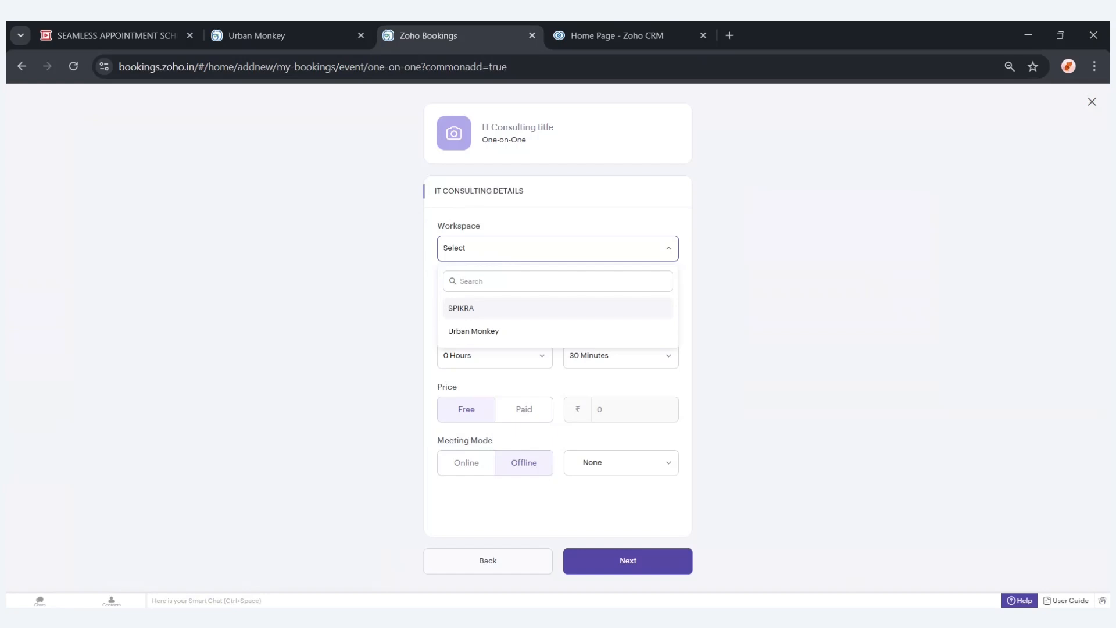
left_click(503, 311)
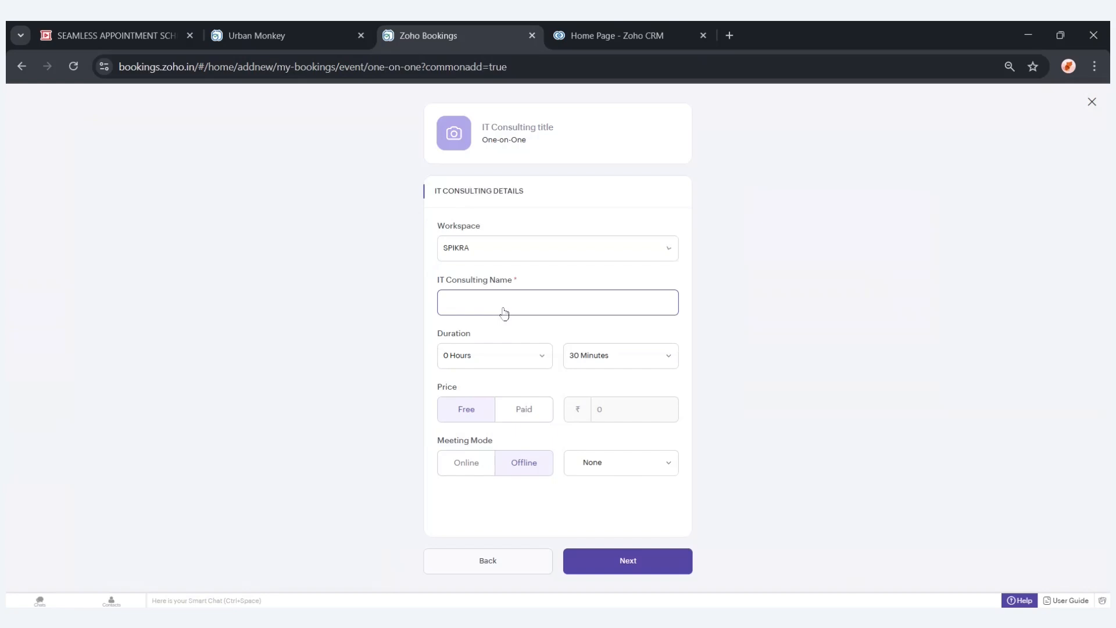
Name the IT Consulting service Zoho CRM Consulting.
left_click(486, 303)
type("Zoho CRM")
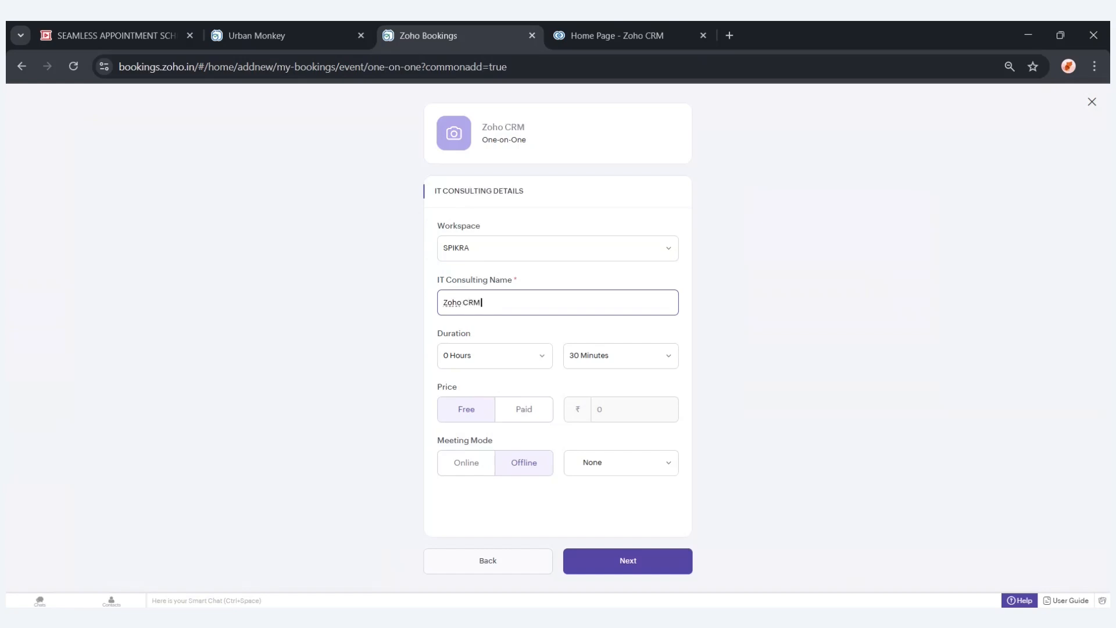
type(" Consulting")
left_click(519, 417)
left_click(617, 414)
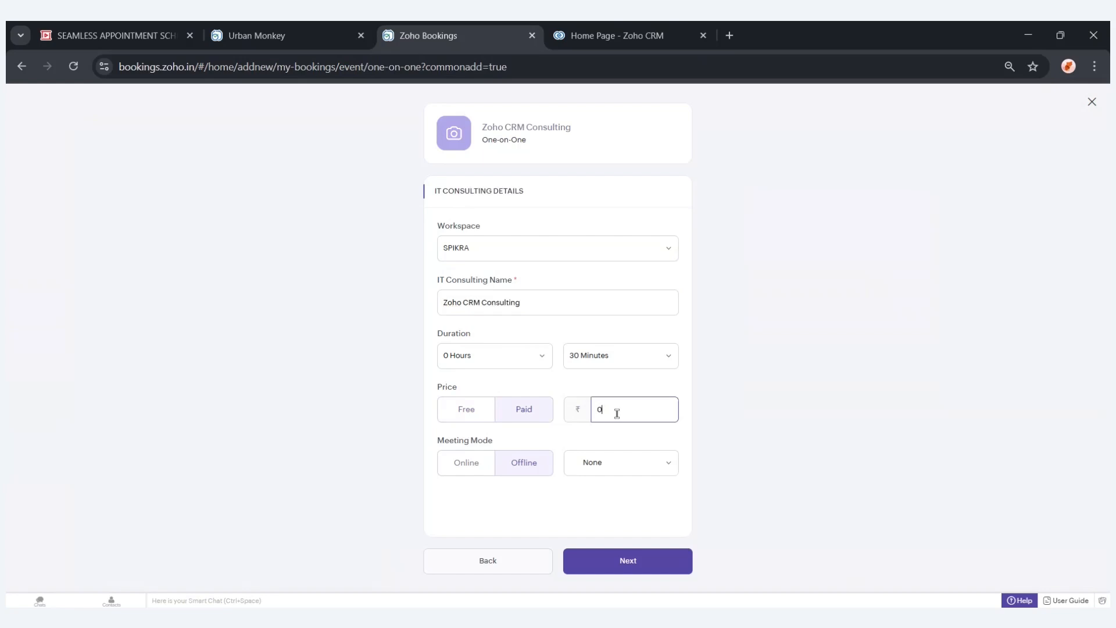
left_click(488, 413)
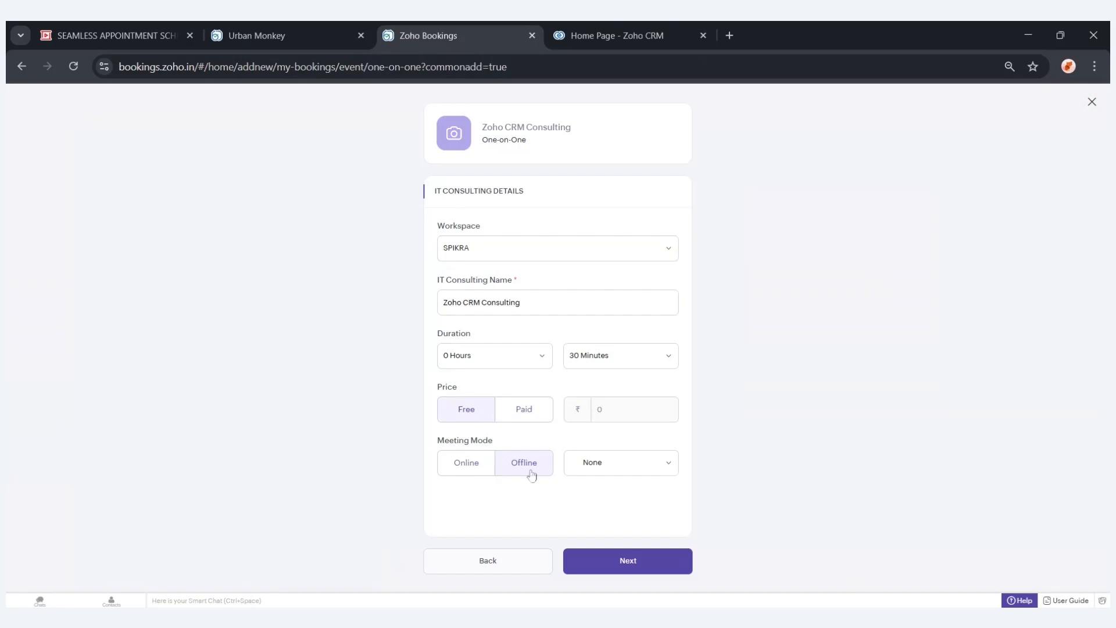
Set the meeting mode to Online using Zoho Meeting.
left_click(485, 471)
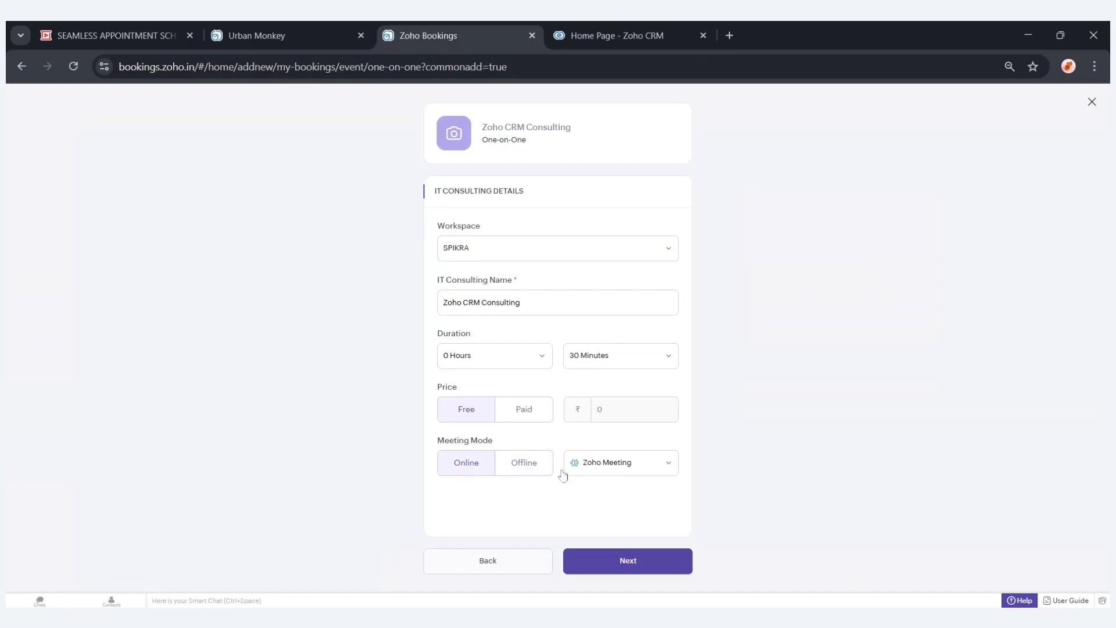
left_click(605, 475)
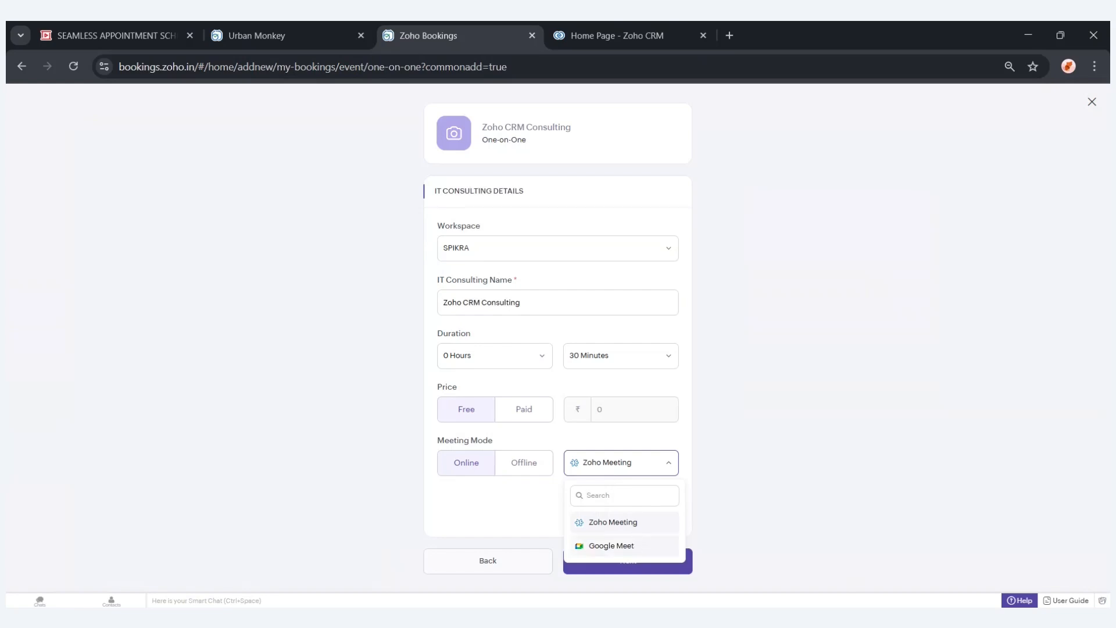
left_click(605, 532)
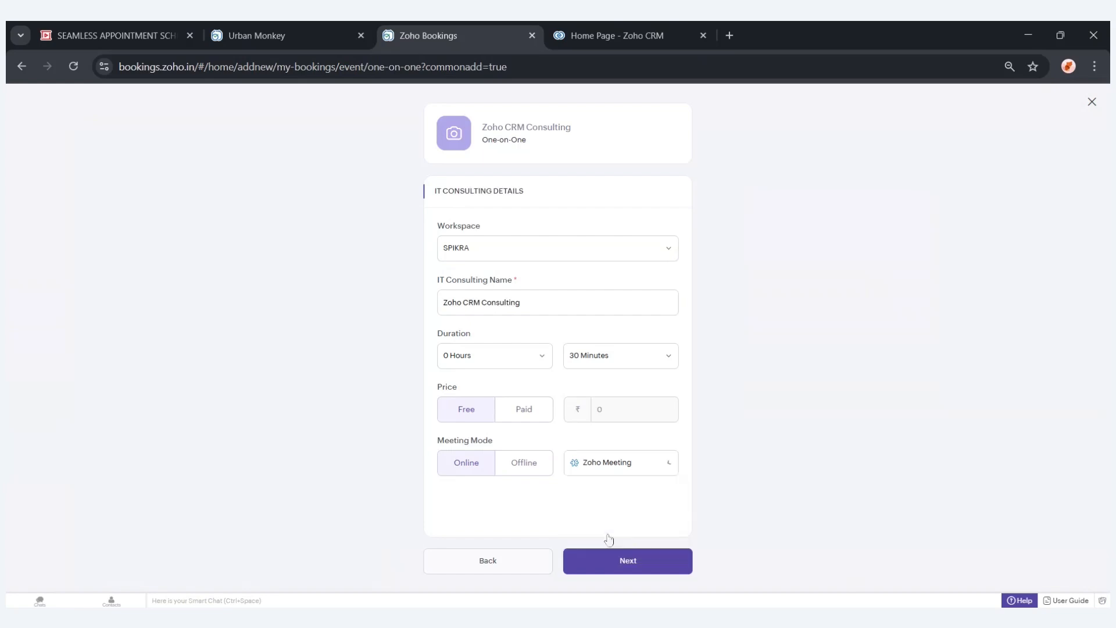
Assign the listed IT specialist and create the IT Consulting service.
left_click(626, 567)
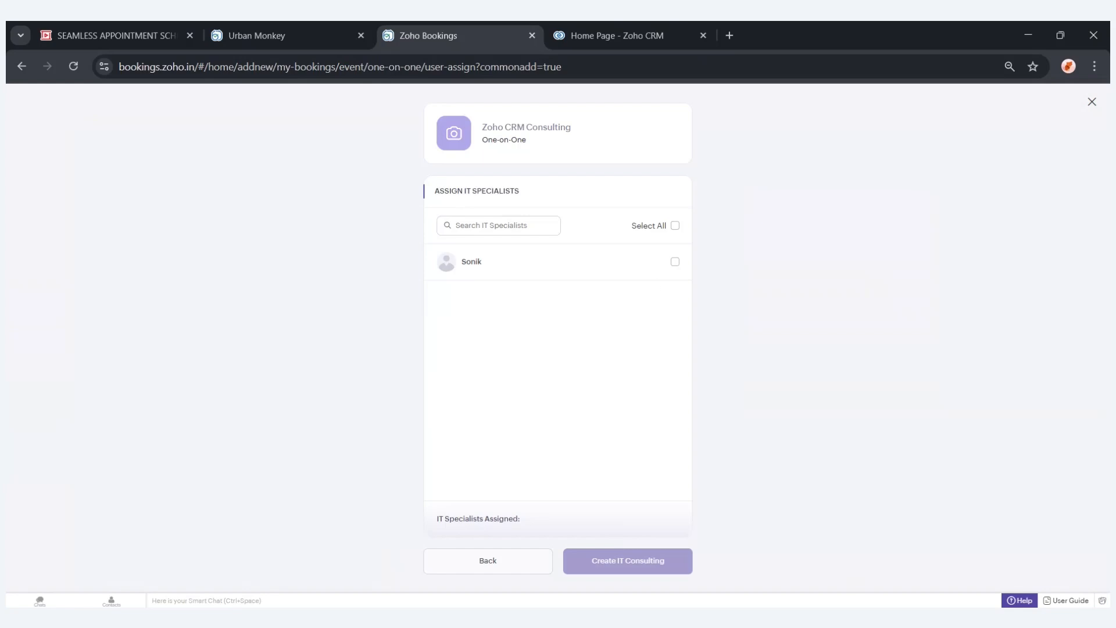
left_click(675, 262)
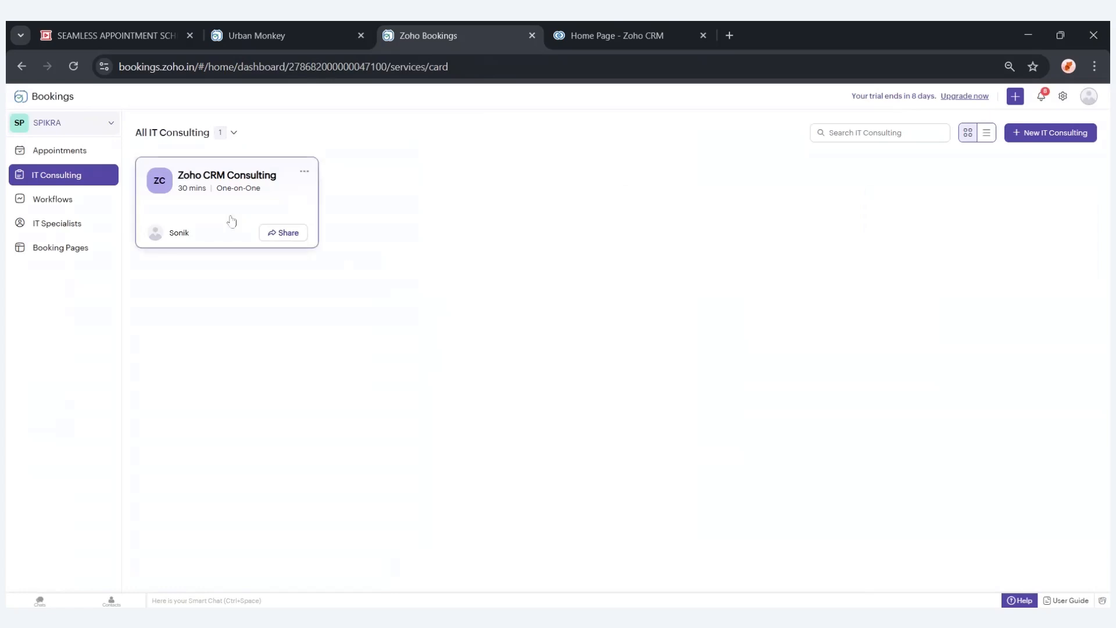
Open the Zoho CRM Consulting service and view its assigned IT specialists and availability settings.
left_click(231, 221)
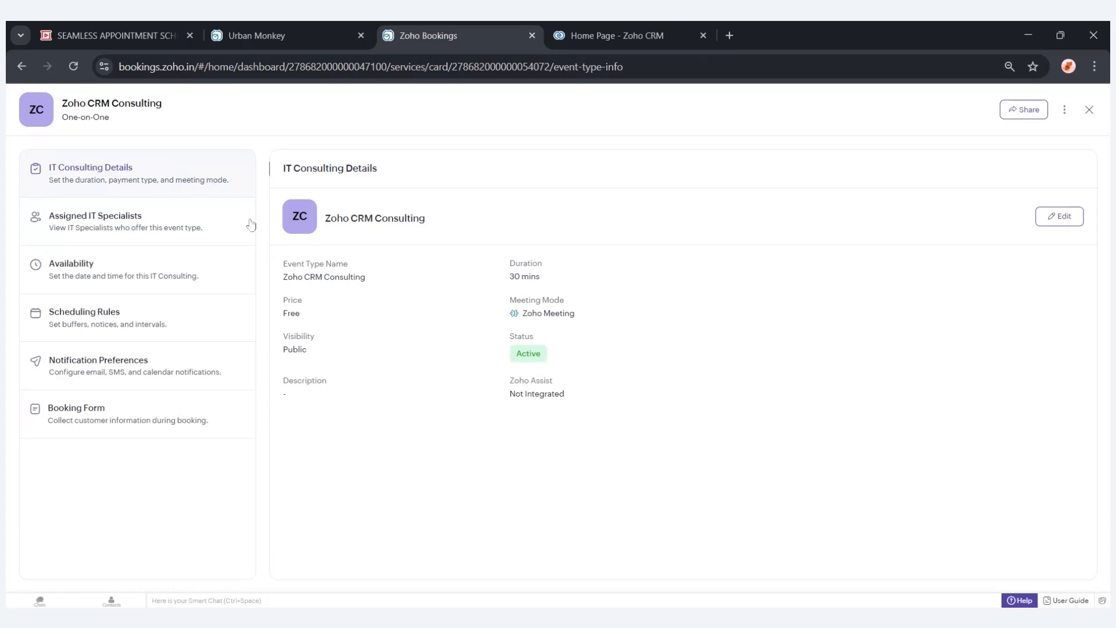
left_click(226, 228)
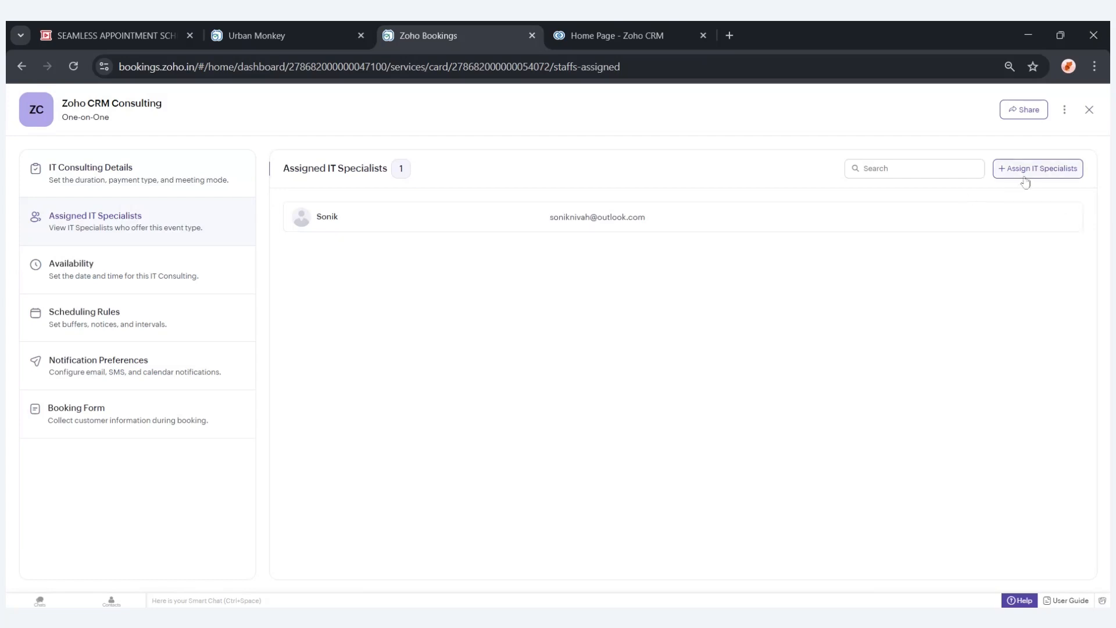
left_click(193, 266)
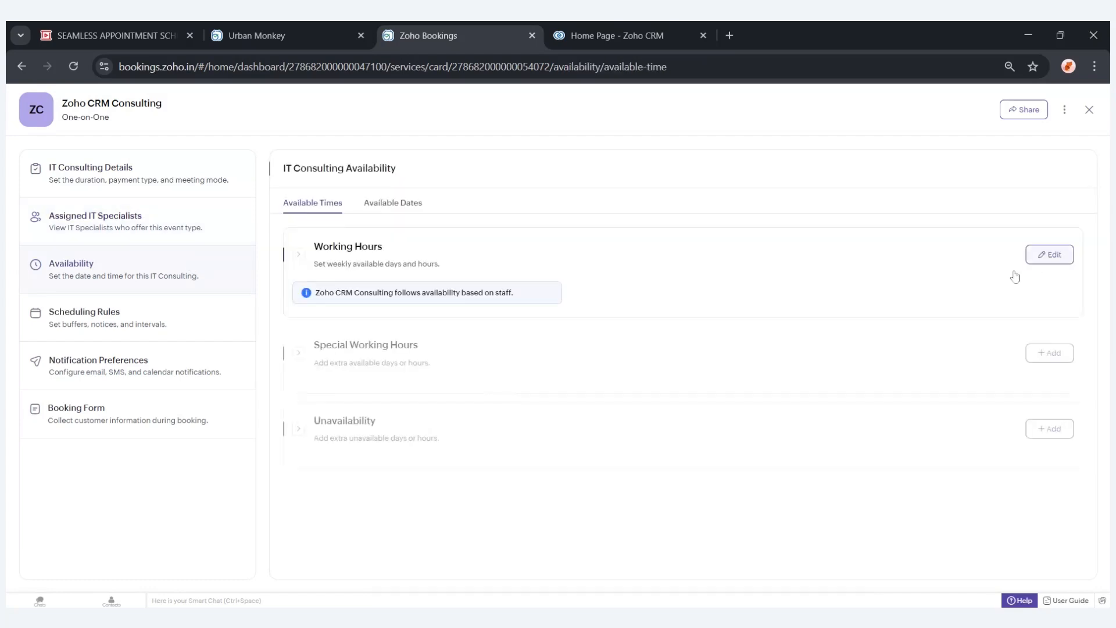
Edit the service's working hours and save the Monday to Friday 10:00 am to 06:00 pm schedule.
left_click(1050, 254)
scroll(519, 399, "down", 2)
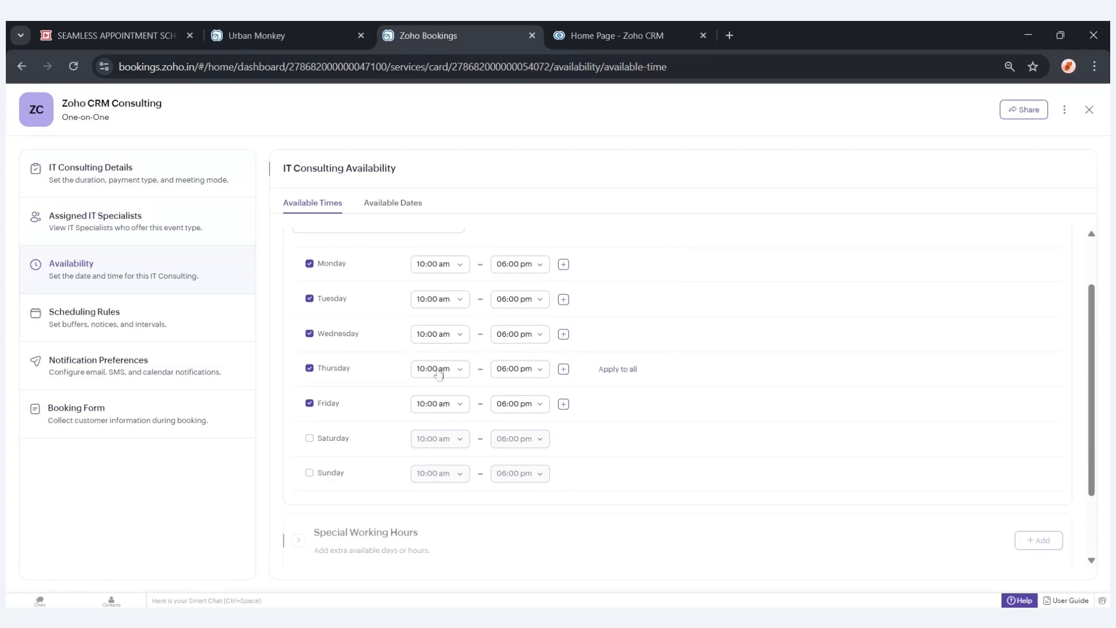
scroll(439, 373, "down", 2)
scroll(439, 374, "up", 4)
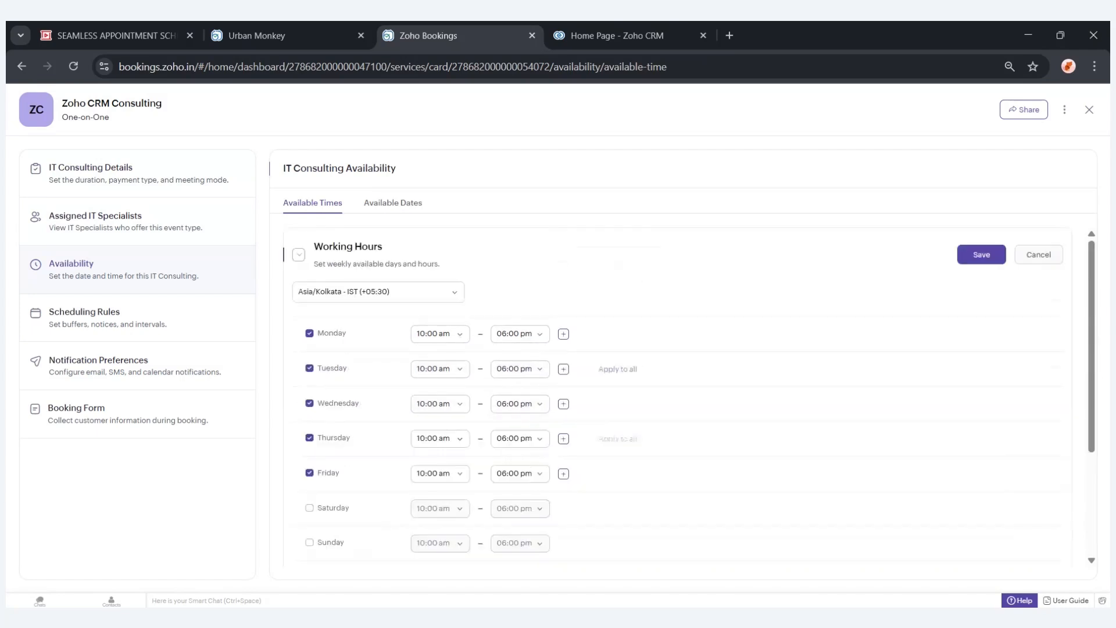
left_click(992, 256)
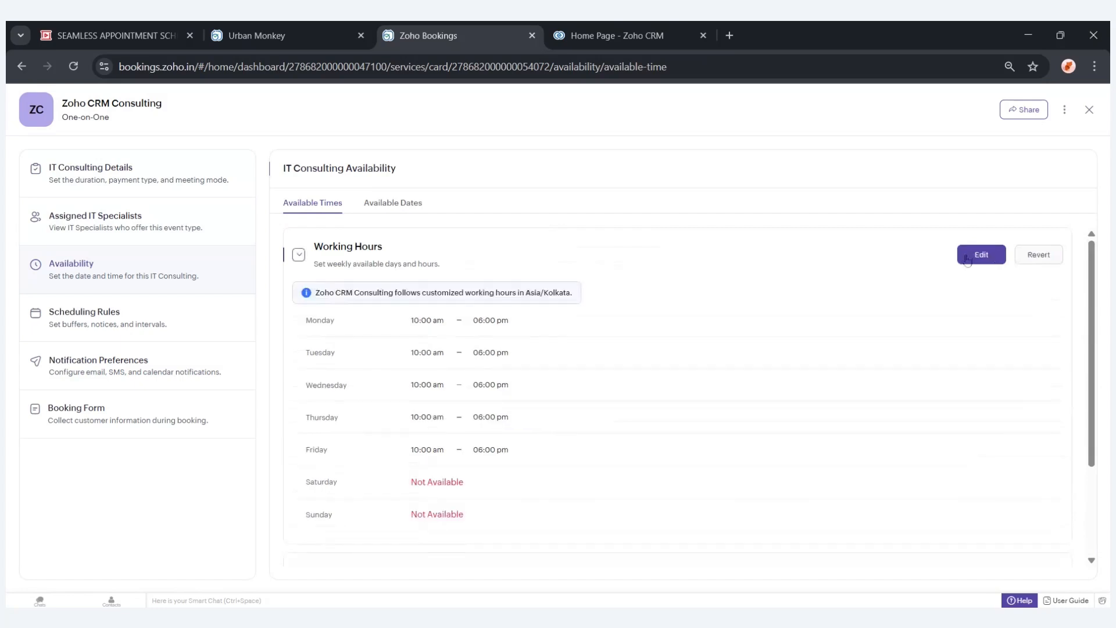
Expand Special Working Hours and open then cancel the Add Special Working Hours panel.
scroll(735, 305, "down", 1)
scroll(735, 305, "down", 2)
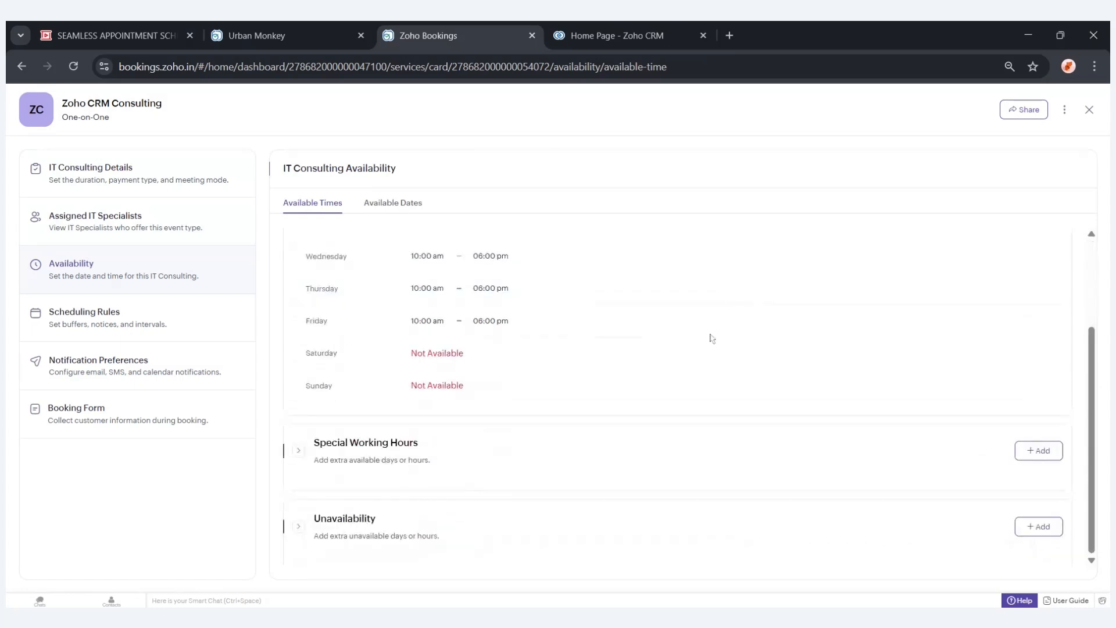
left_click(349, 443)
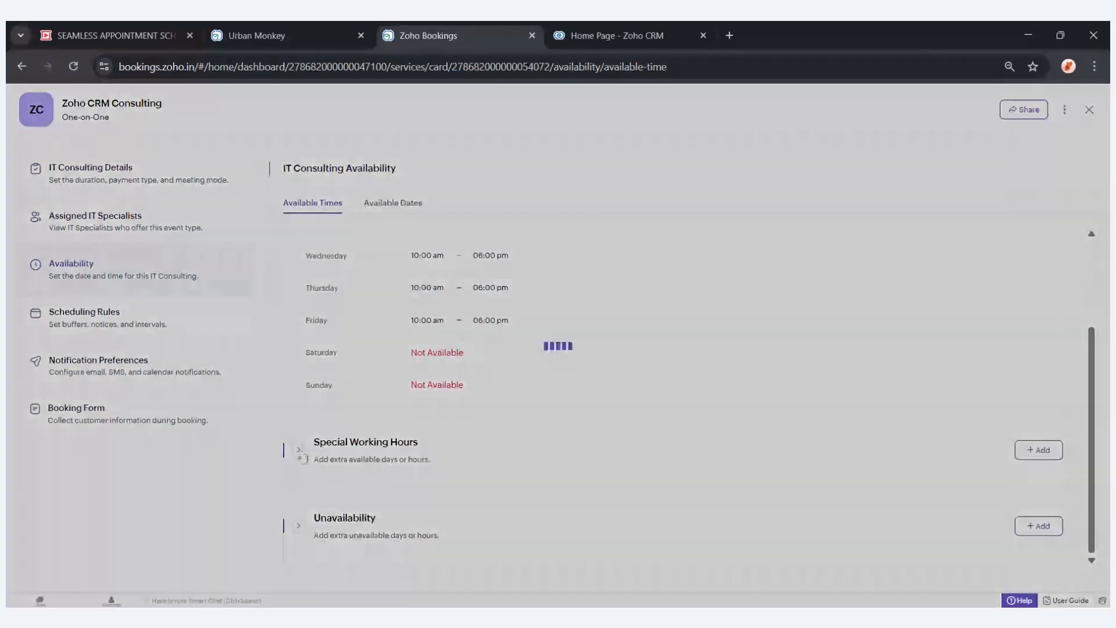
scroll(470, 428, "down", 1)
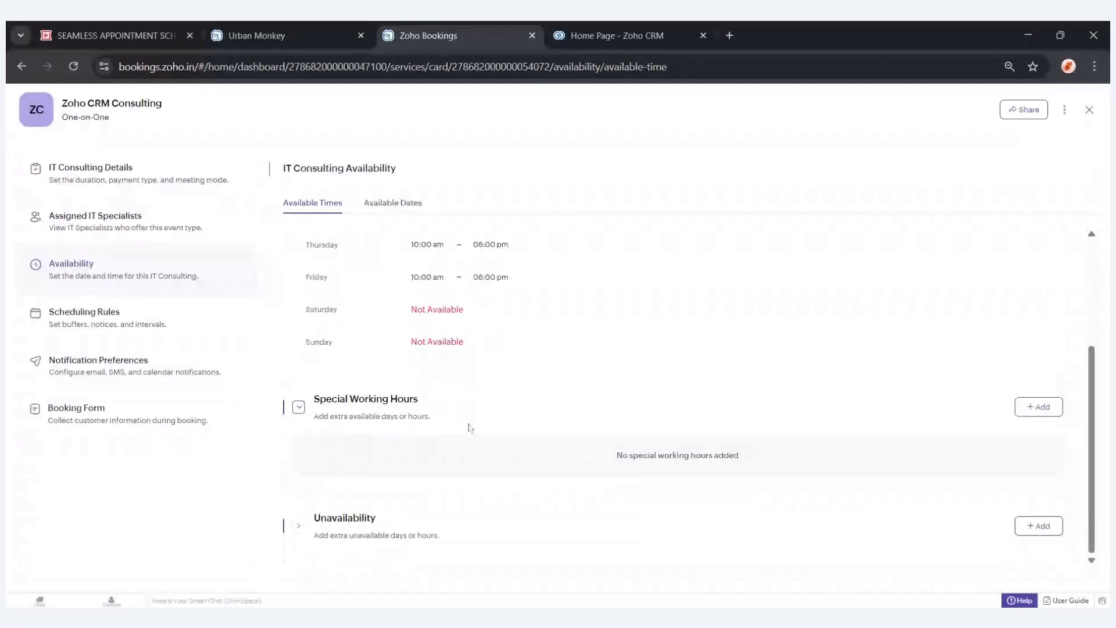
left_click(1039, 408)
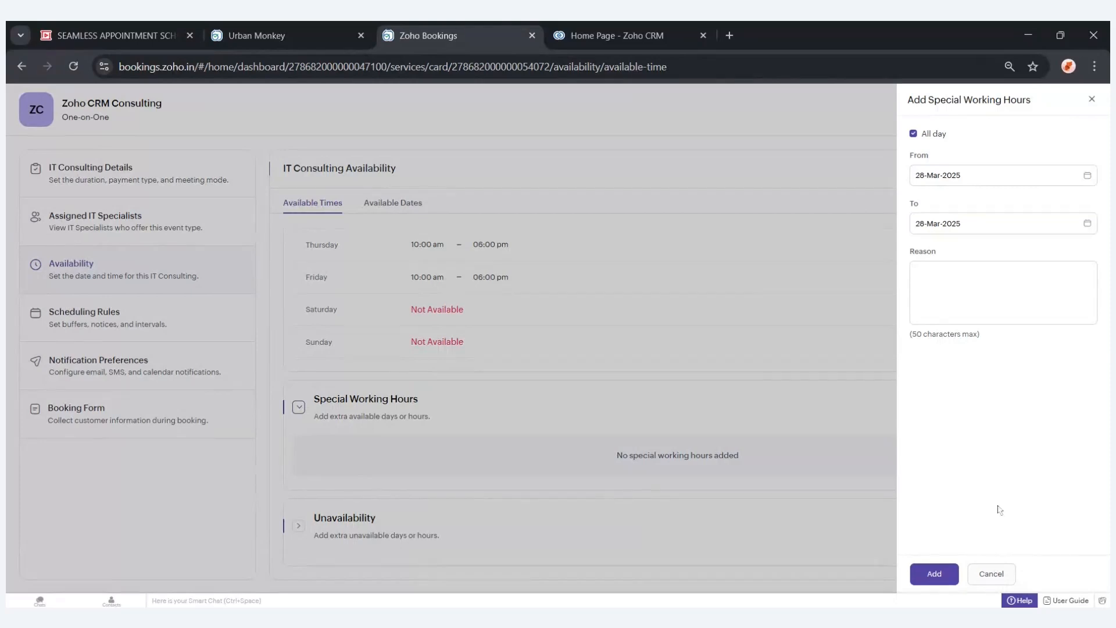
left_click(991, 574)
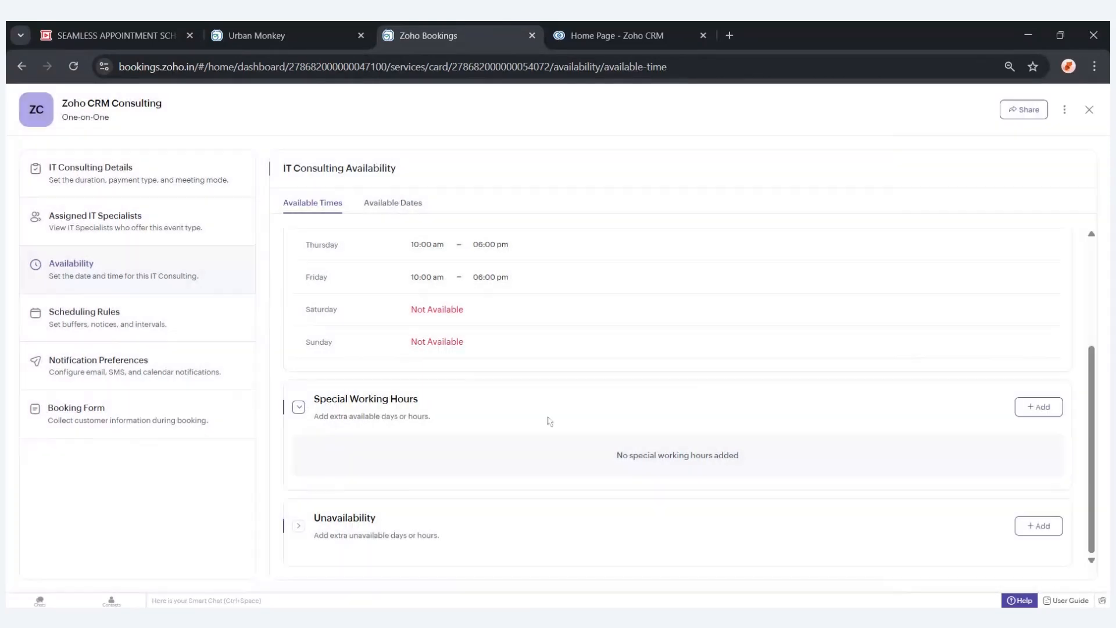
Expand the Unavailability section of the availability settings.
left_click(427, 519)
scroll(444, 514, "down", 1)
scroll(443, 513, "down", 1)
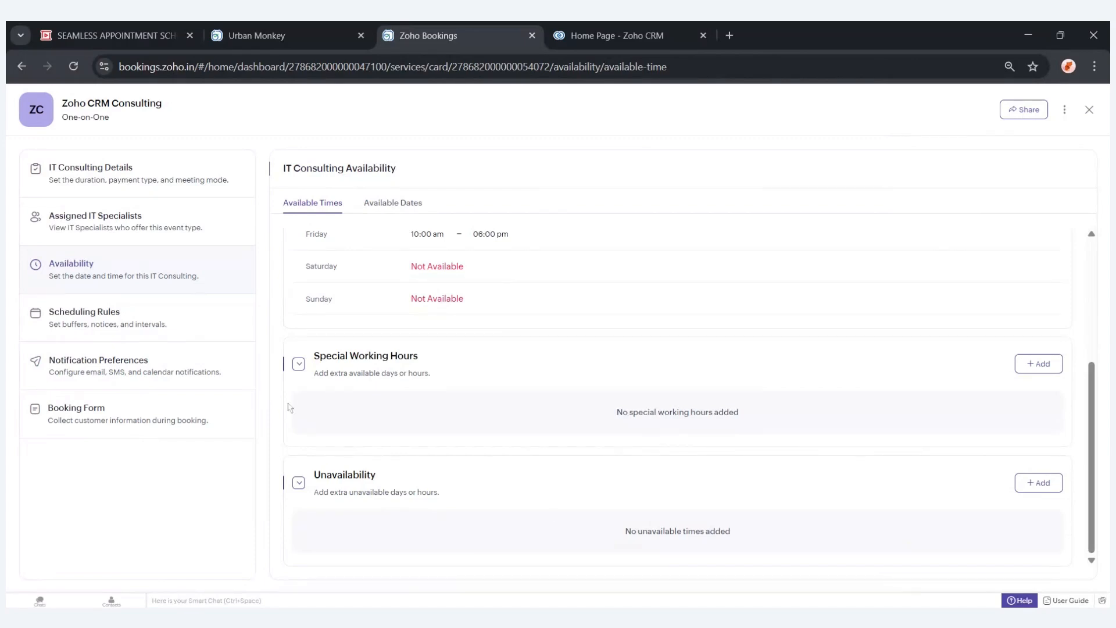
Open the Scheduling Rules and review buffer time, booking notice, interval and cancellation window settings.
left_click(203, 318)
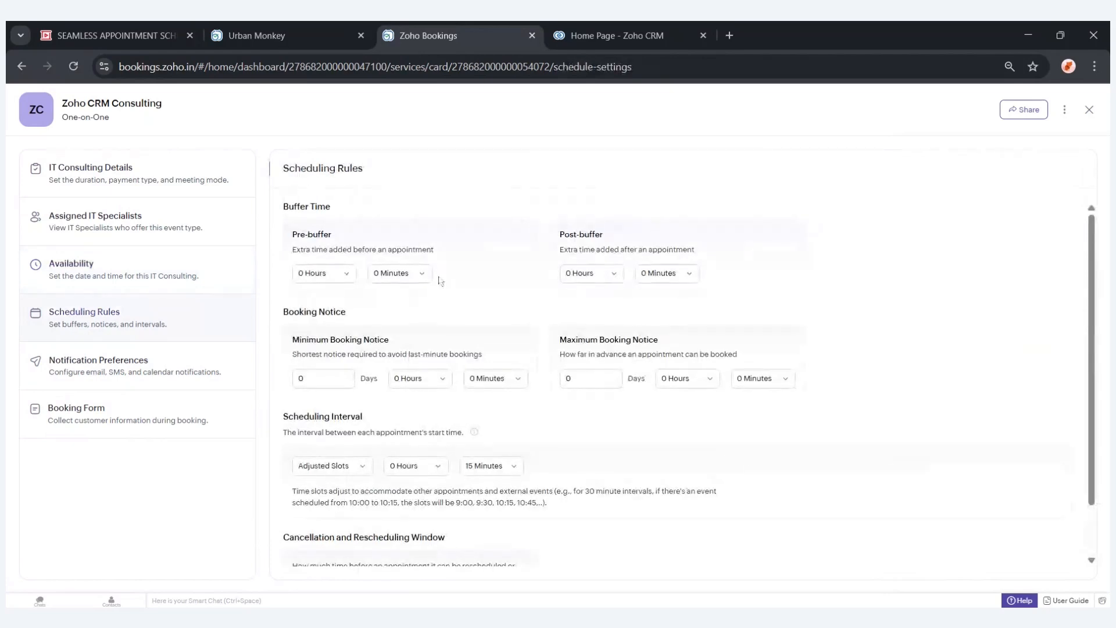
triple_click(305, 235)
left_click(574, 237)
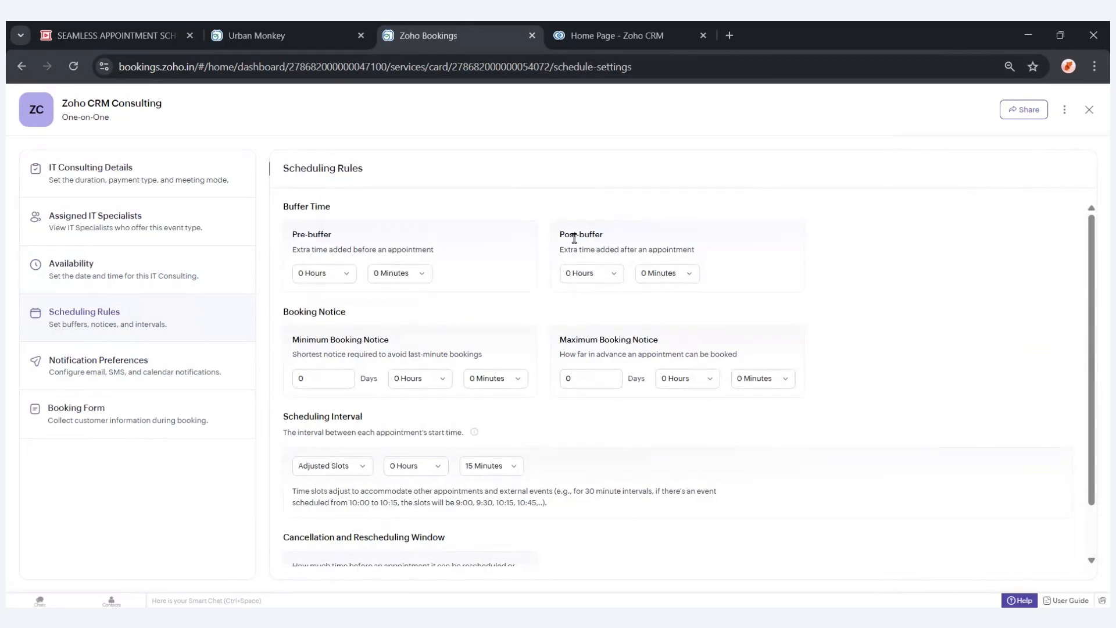
double_click(574, 238)
left_click(638, 233)
scroll(471, 324, "down", 1)
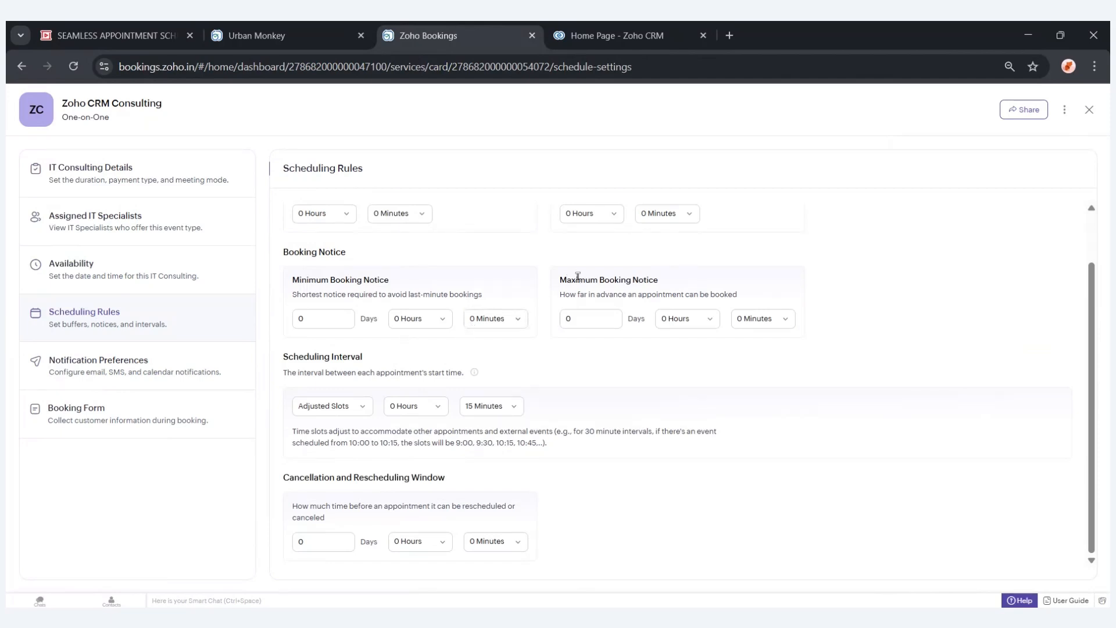
Set the minimum booking notice to 10 hours and the maximum booking notice to 10 days.
left_click(443, 320)
scroll(423, 407, "down", 3)
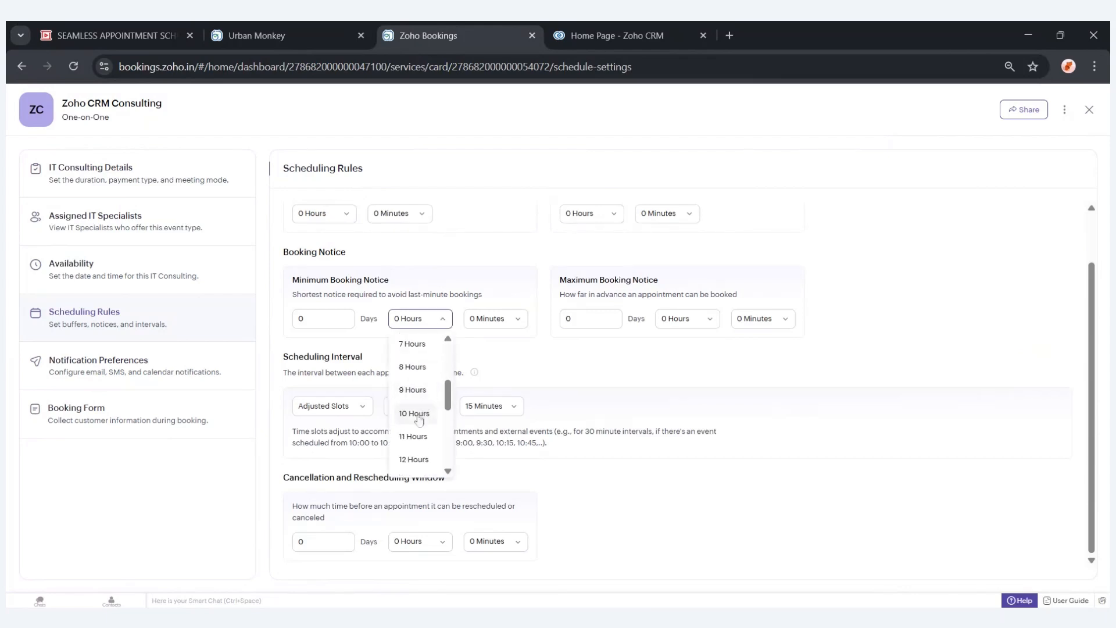
left_click(414, 413)
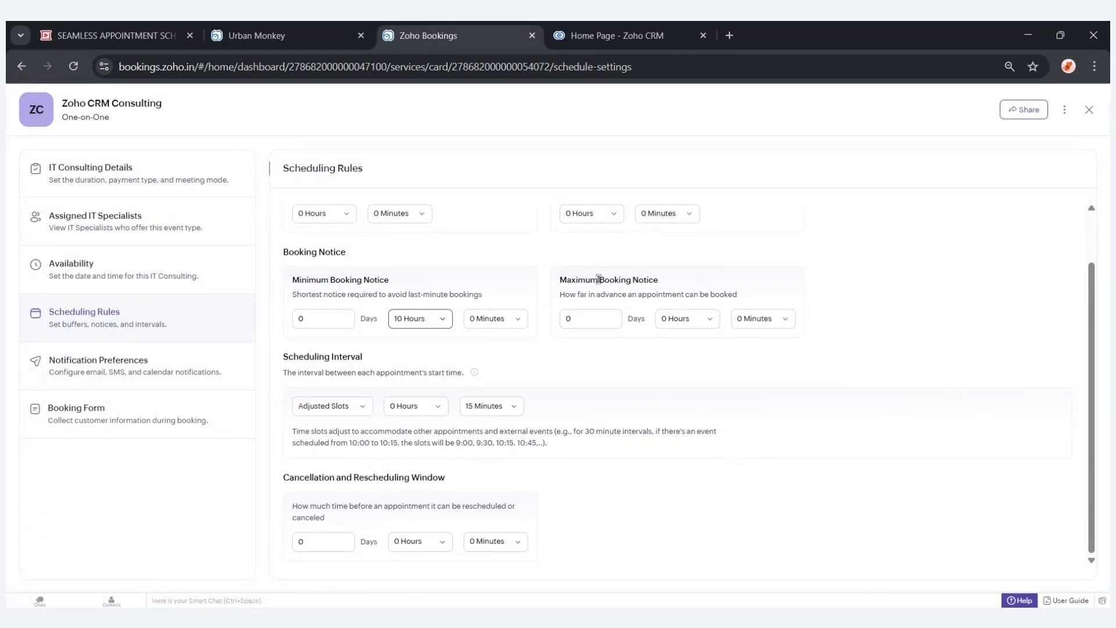
left_click(598, 322)
key("BackSpace")
type("10")
left_click(620, 362)
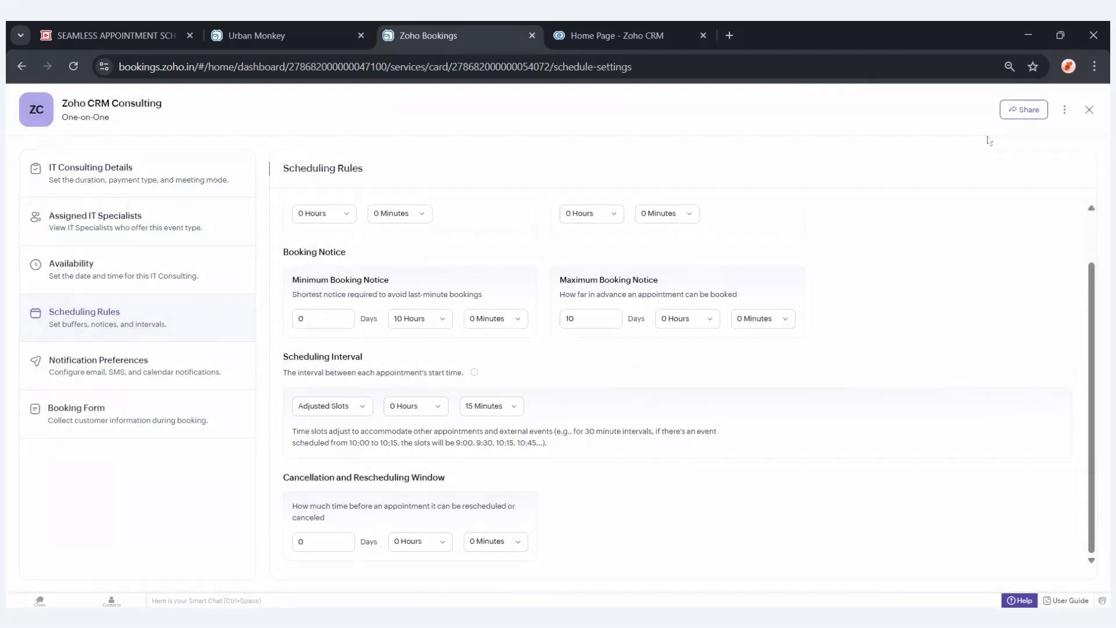
Copy the service's booking link and open it in a new browser tab.
left_click(1024, 110)
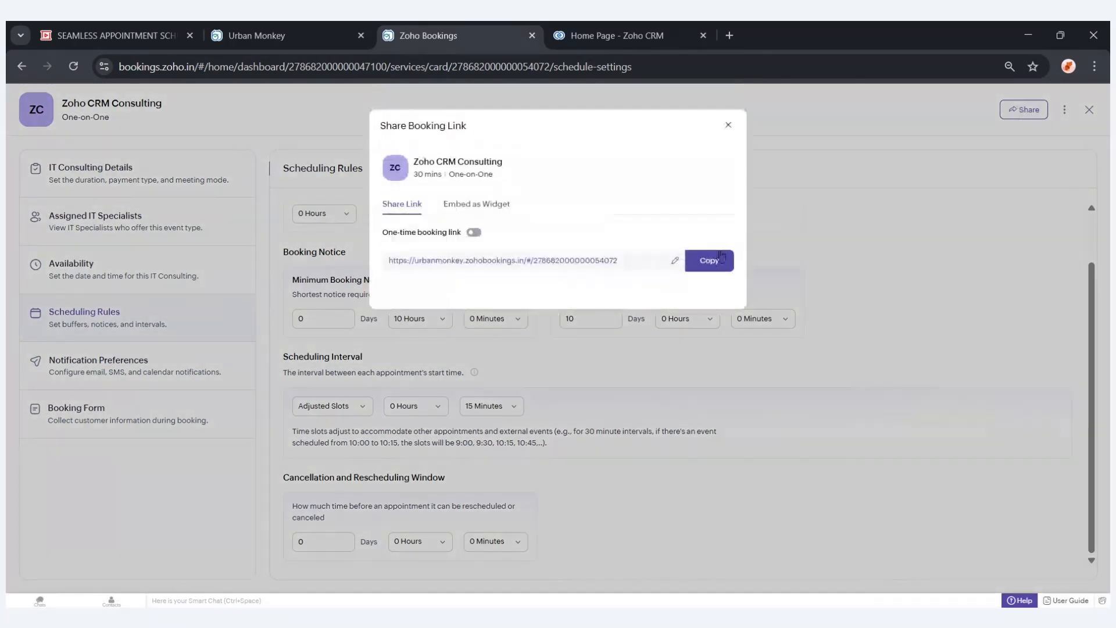
left_click(730, 35)
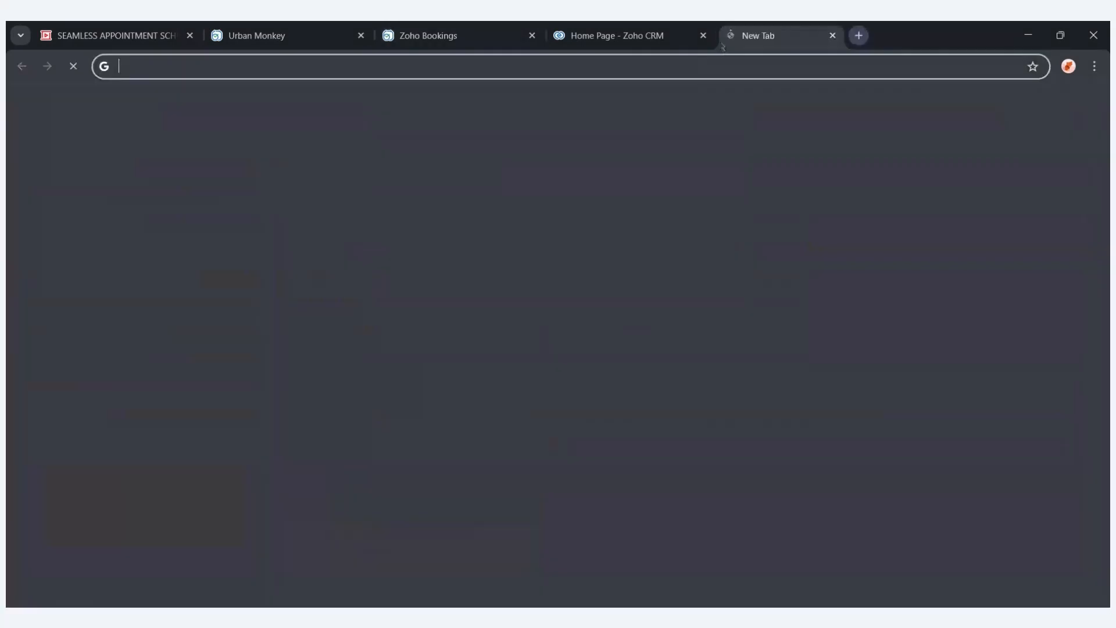
key("ctrl+v")
key("Return")
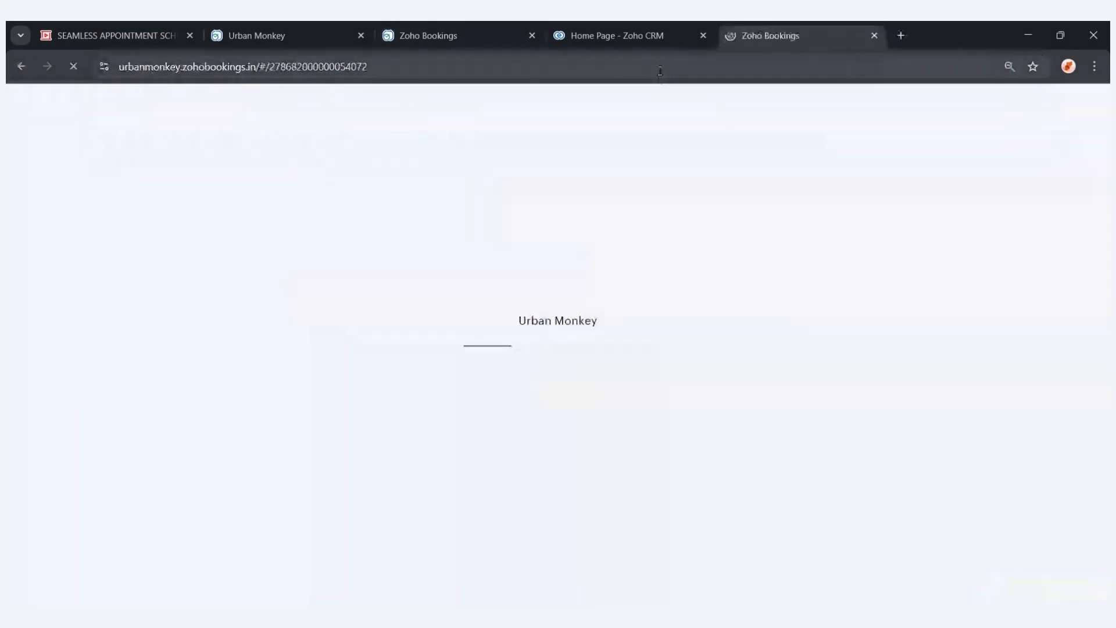
left_click_drag(778, 36, 613, 36)
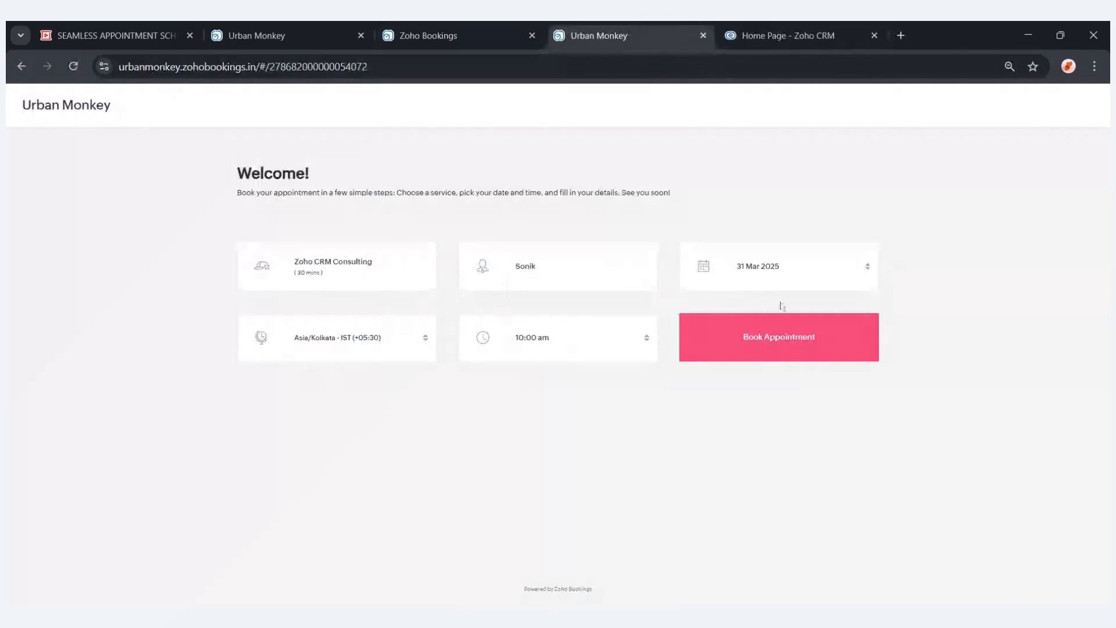
Preview the public booking page, opening the booking summary and browsing the date picker's months.
left_click(772, 330)
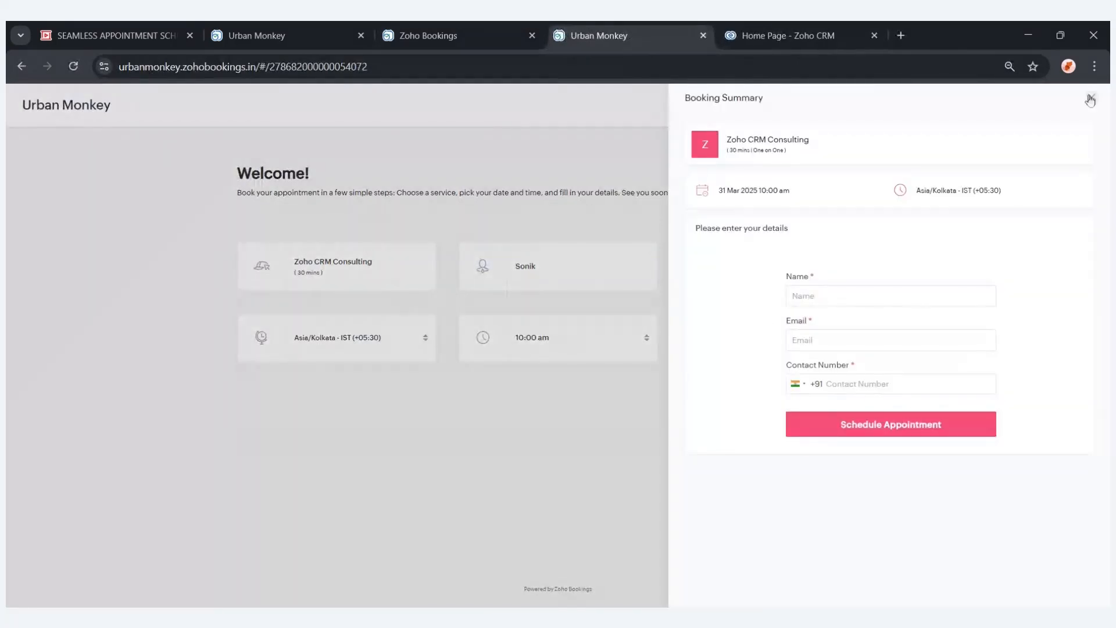
left_click(1095, 99)
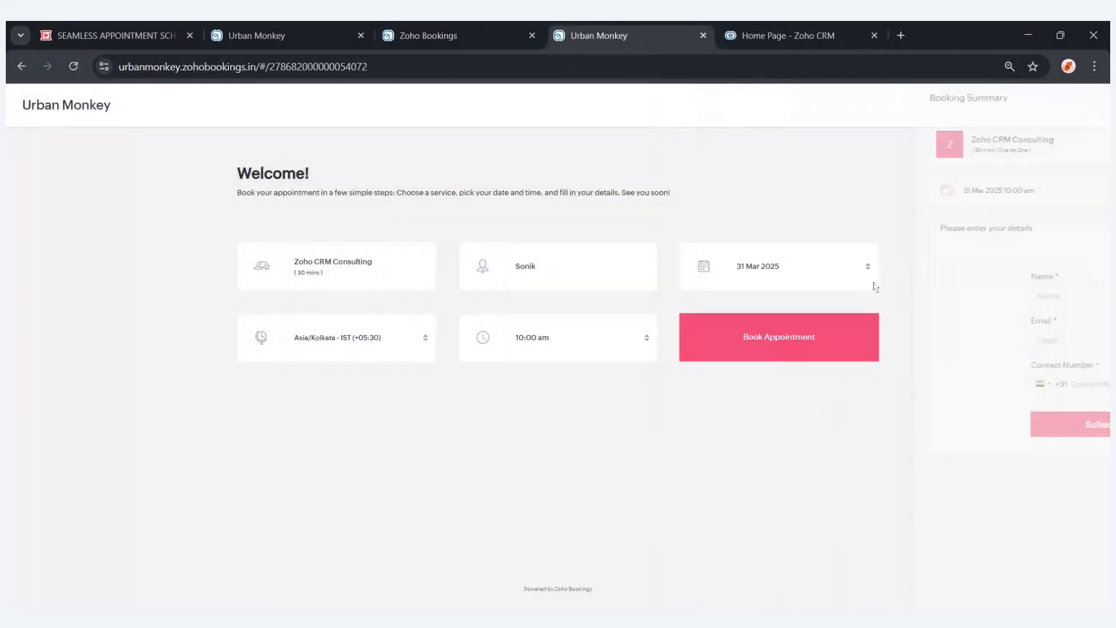
left_click(810, 271)
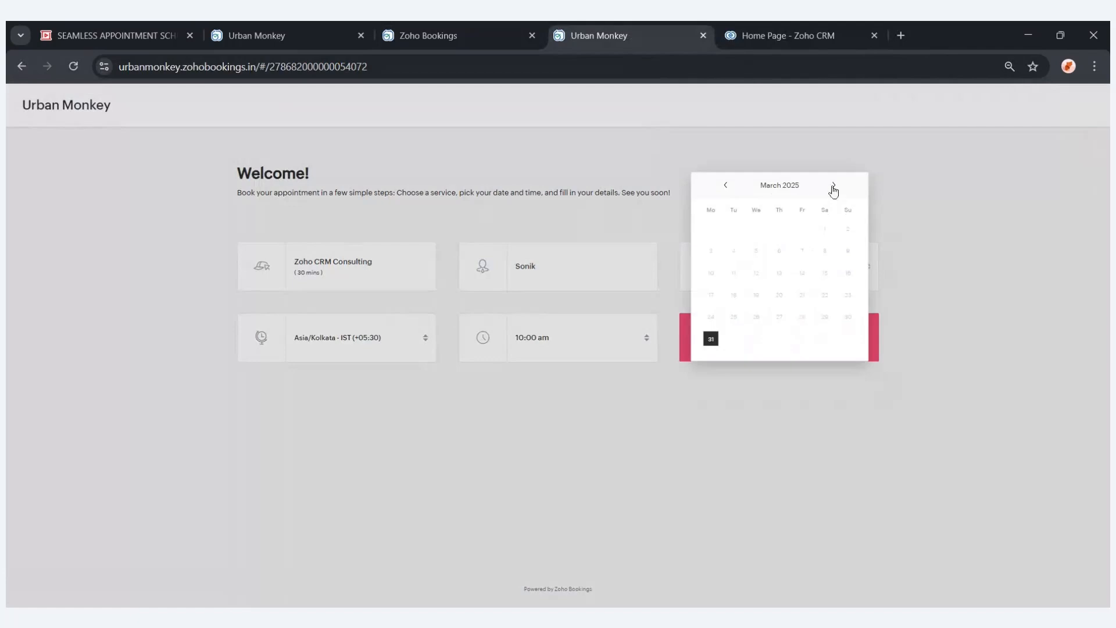
left_click(834, 186)
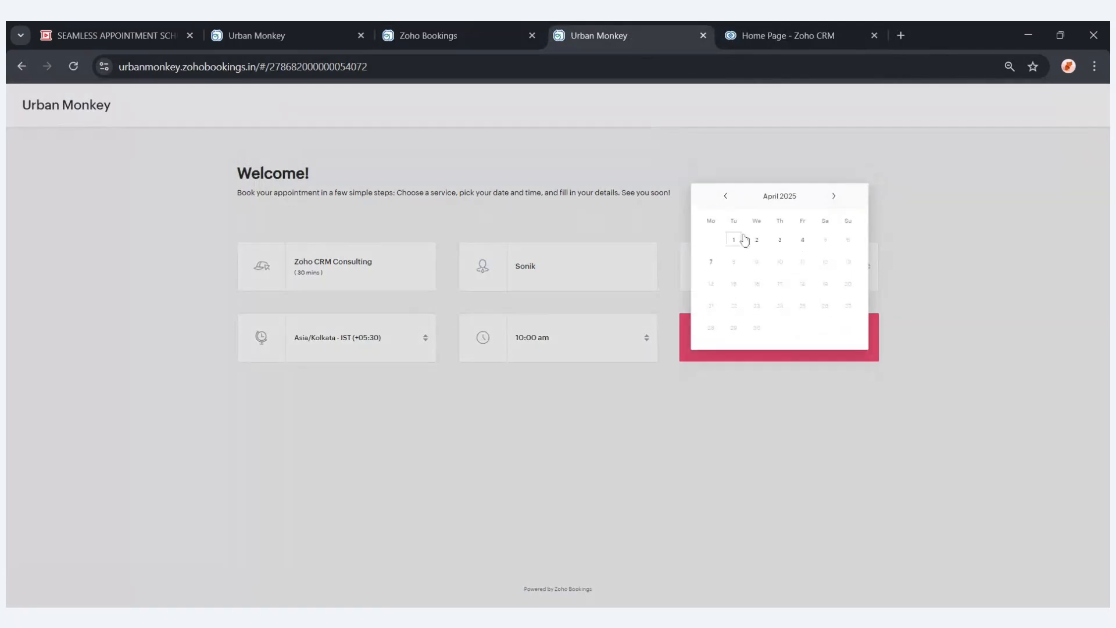
left_click(728, 204)
left_click(835, 189)
Return to the service settings and review the customer email notification preferences.
left_click(486, 28)
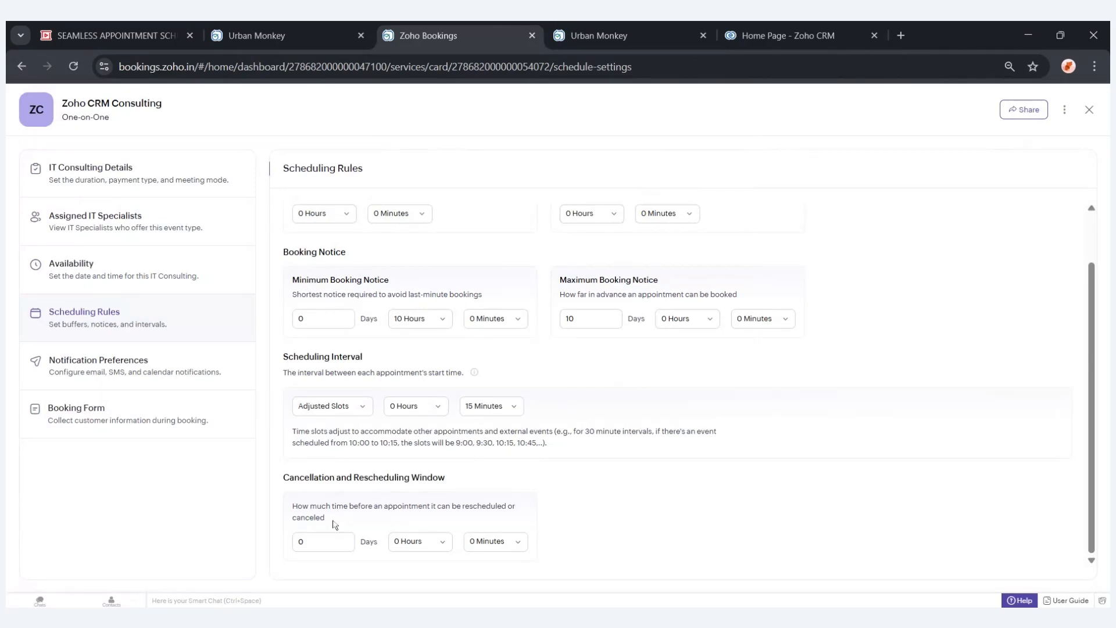
left_click(337, 547)
left_click(158, 375)
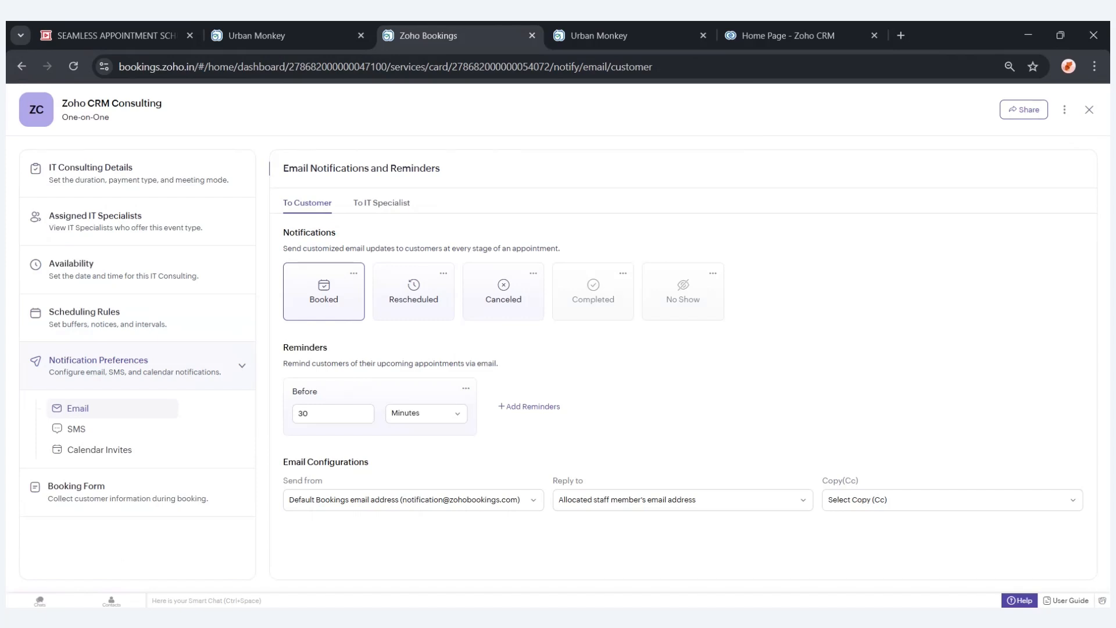
left_click(391, 310)
Add a MultiLine field labelled 'Give me the requirement for Zoho CRM' to the service's booking form.
left_click(181, 494)
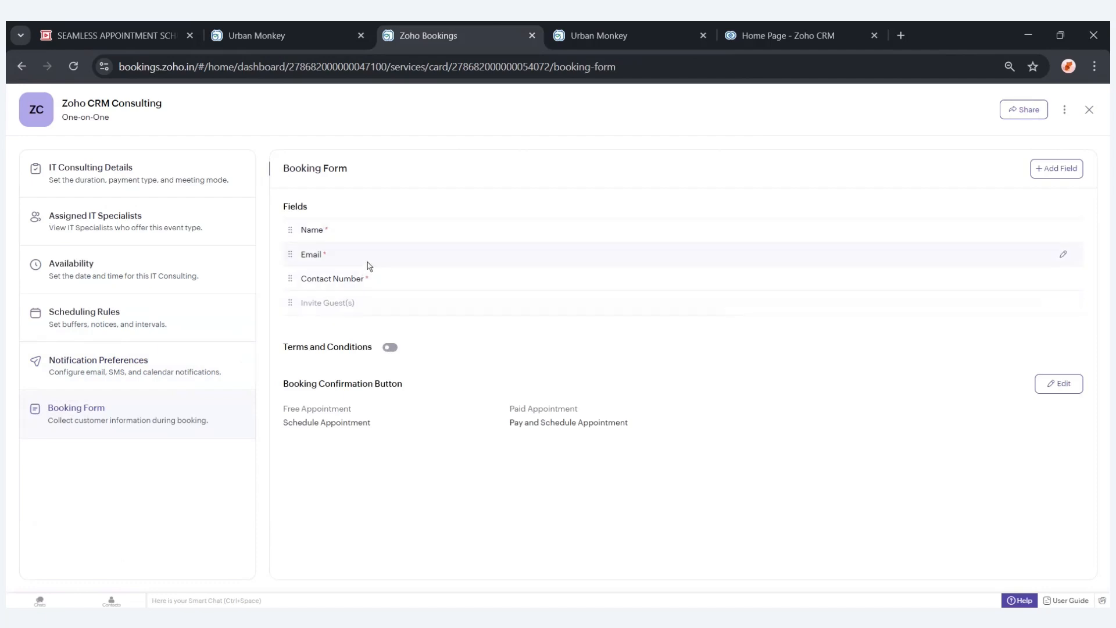
left_click(1046, 169)
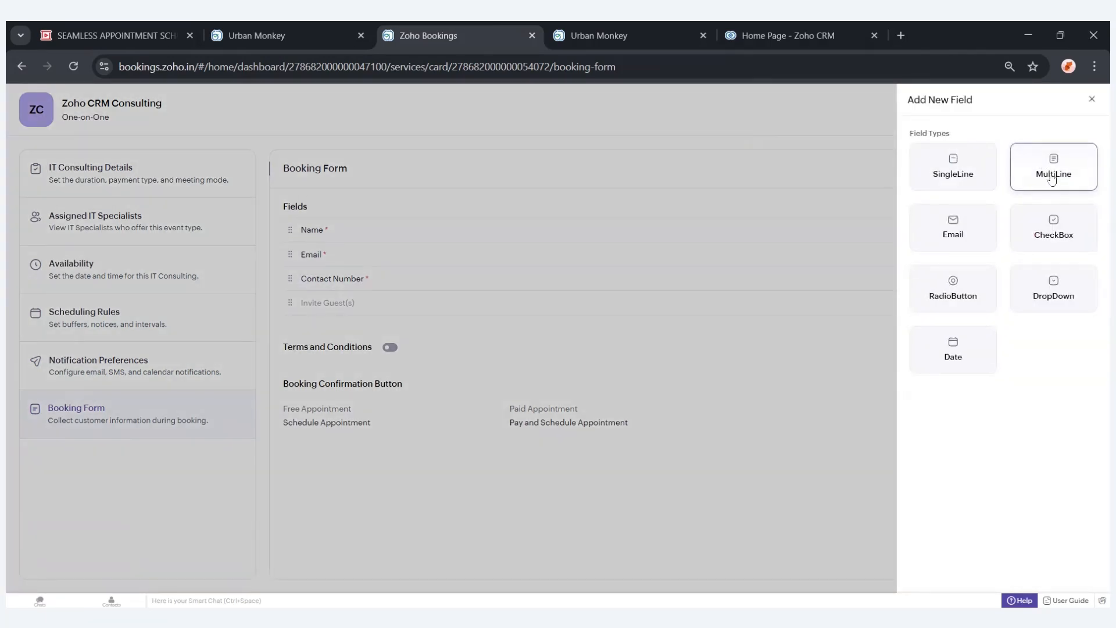
left_click(1050, 178)
left_click(982, 154)
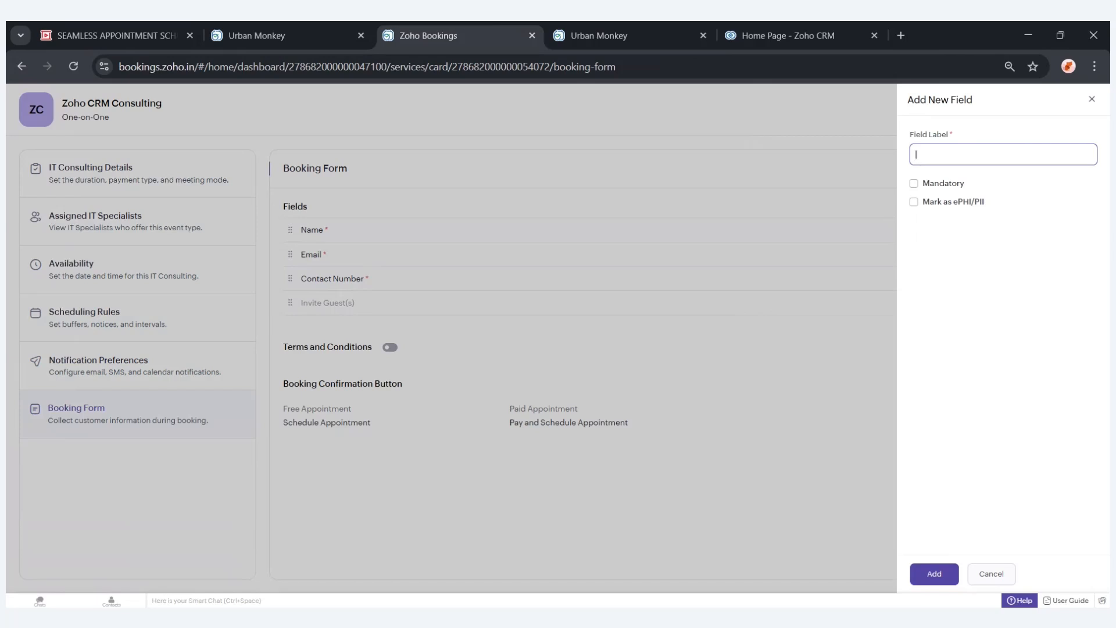
type("D")
type("Give")
type(" me")
type(" the re")
type("quirement")
type(" for ")
type("Zihi CRM")
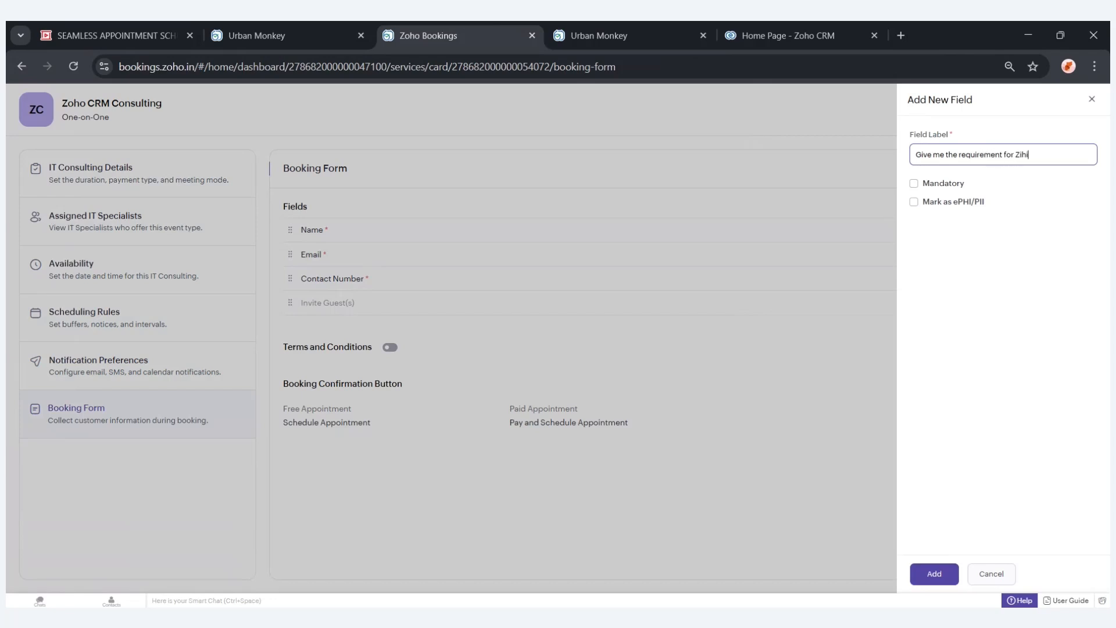
left_click(1028, 154)
key("BackSpace")
key("BackSpace")
key("BackSpace")
type("oho")
left_click(936, 577)
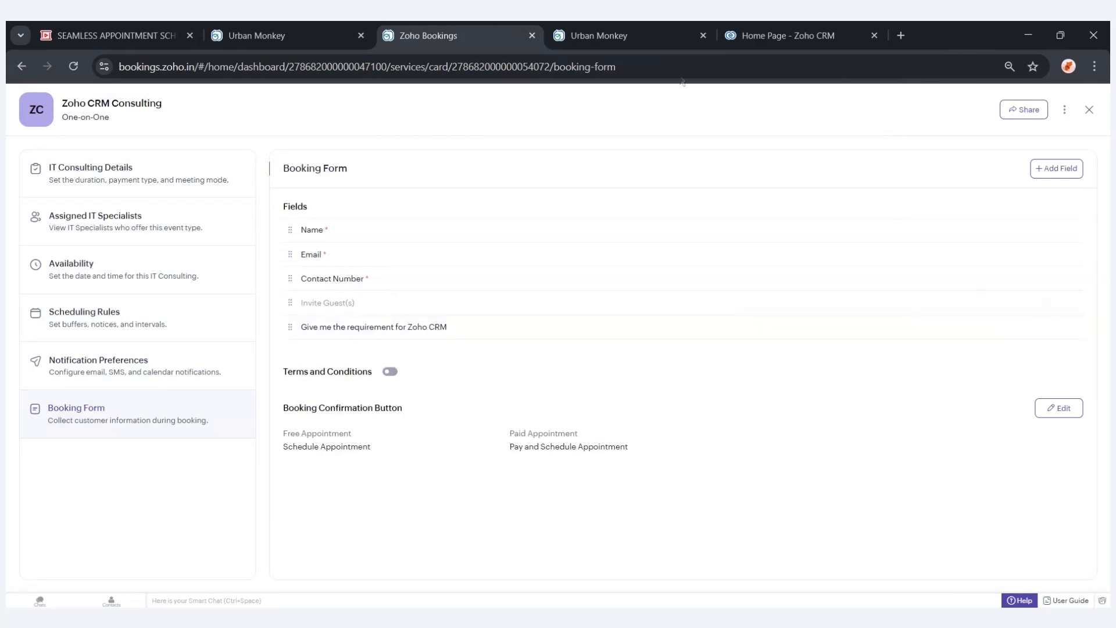
Reload the public booking page and open the booking summary to check the new form field.
left_click(627, 35)
key("ctrl+r")
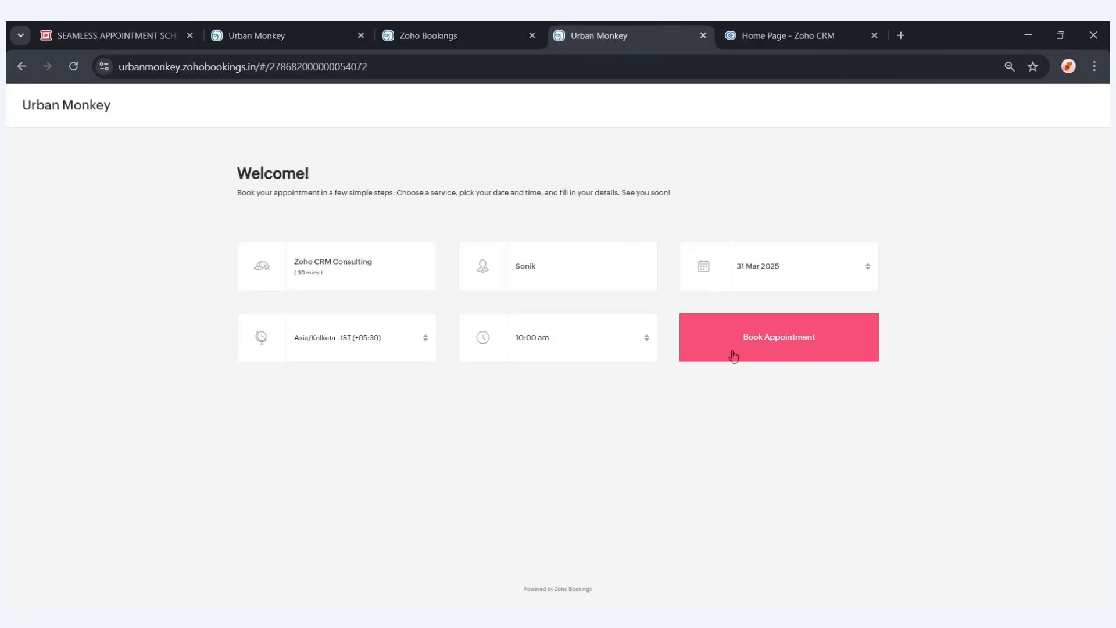
left_click(734, 348)
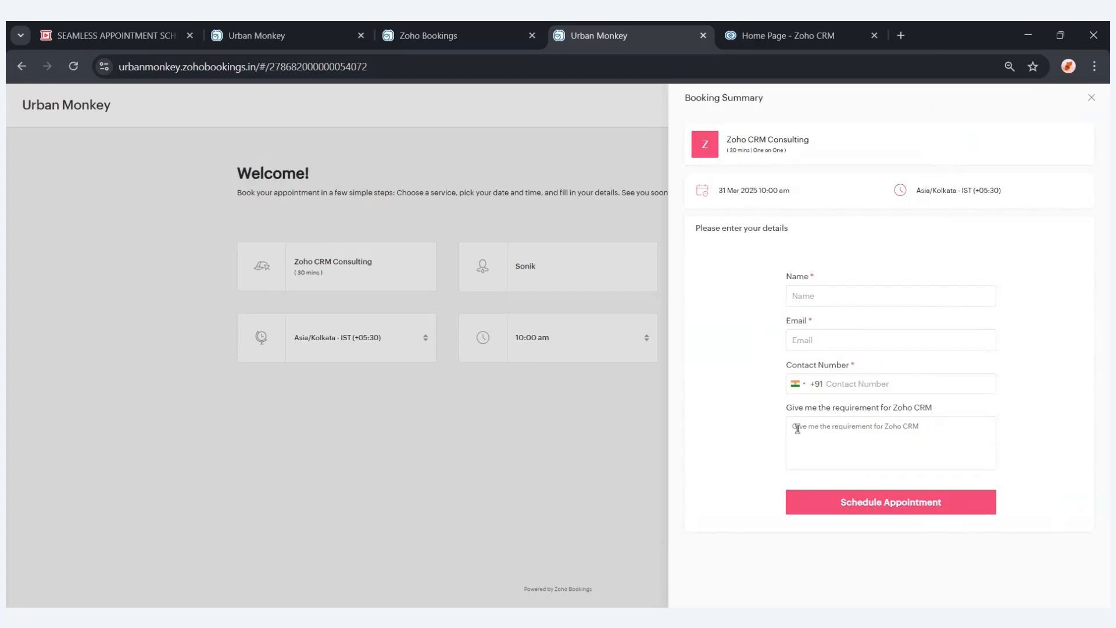
Review the Embed as Widget code in the service's share dialog, then close it.
left_click(525, 27)
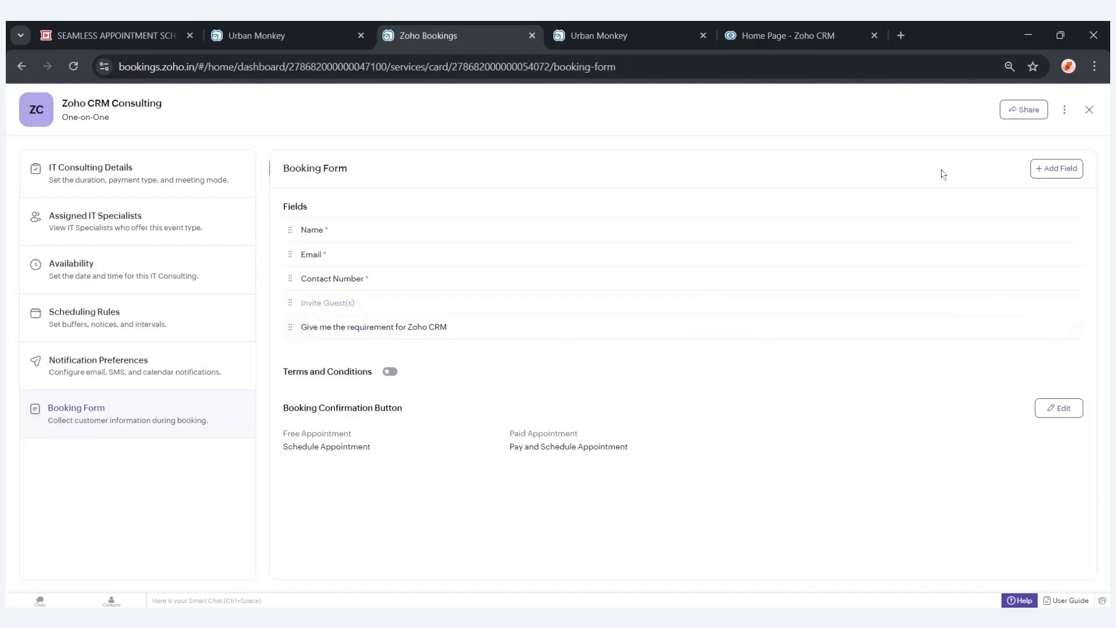
left_click(1025, 114)
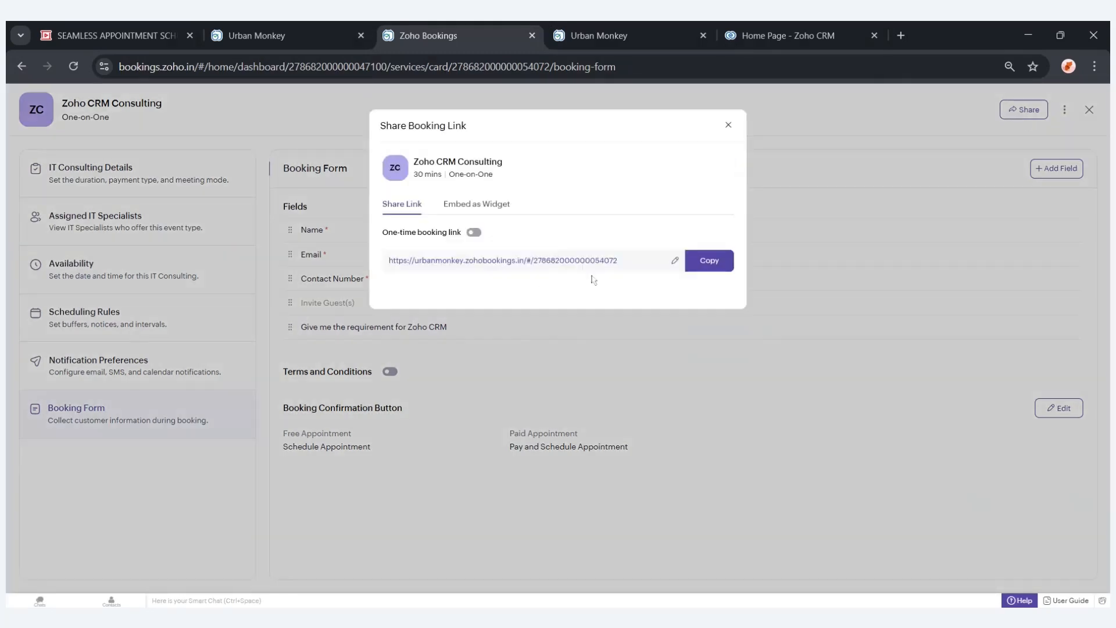
left_click(489, 211)
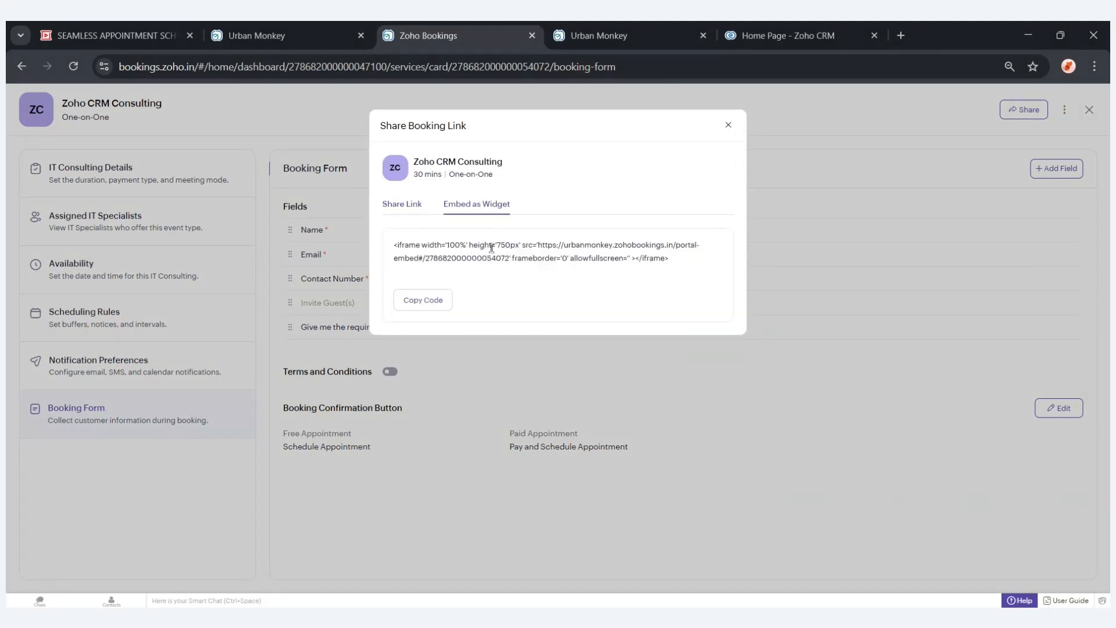
left_click(730, 127)
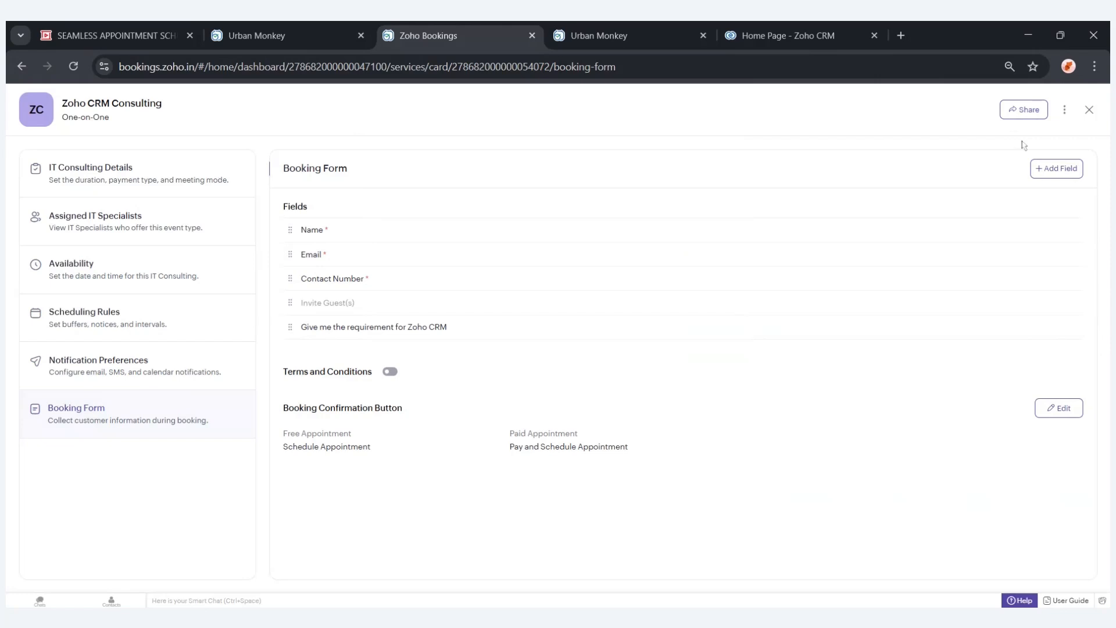
Open the Admin Center and review the Most Popular integrations list.
left_click(1089, 110)
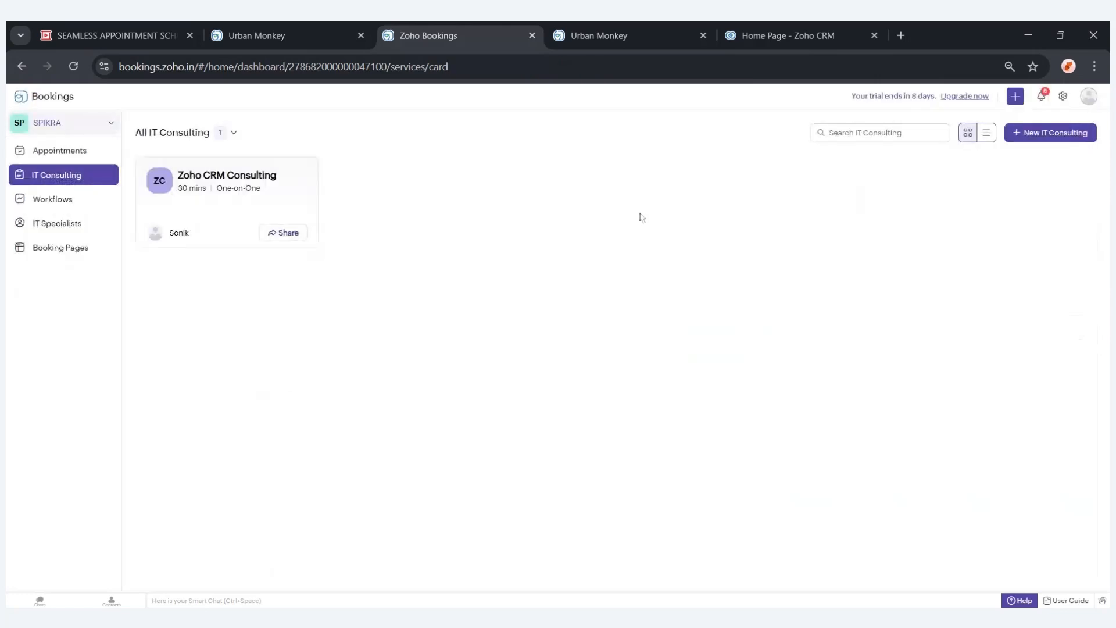
left_click(1063, 97)
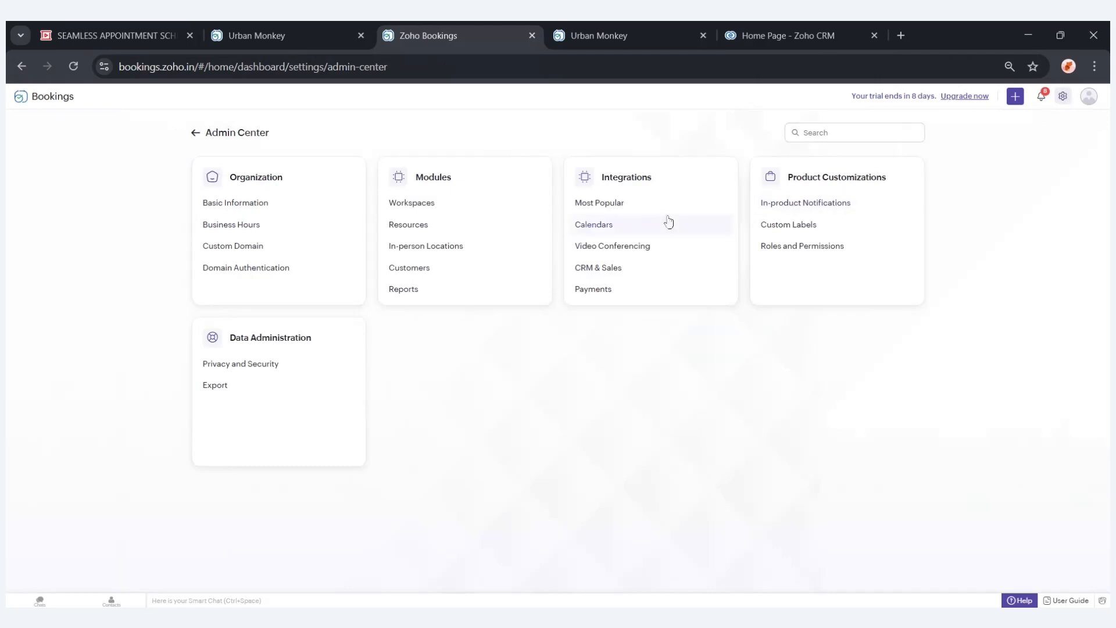
left_click(636, 206)
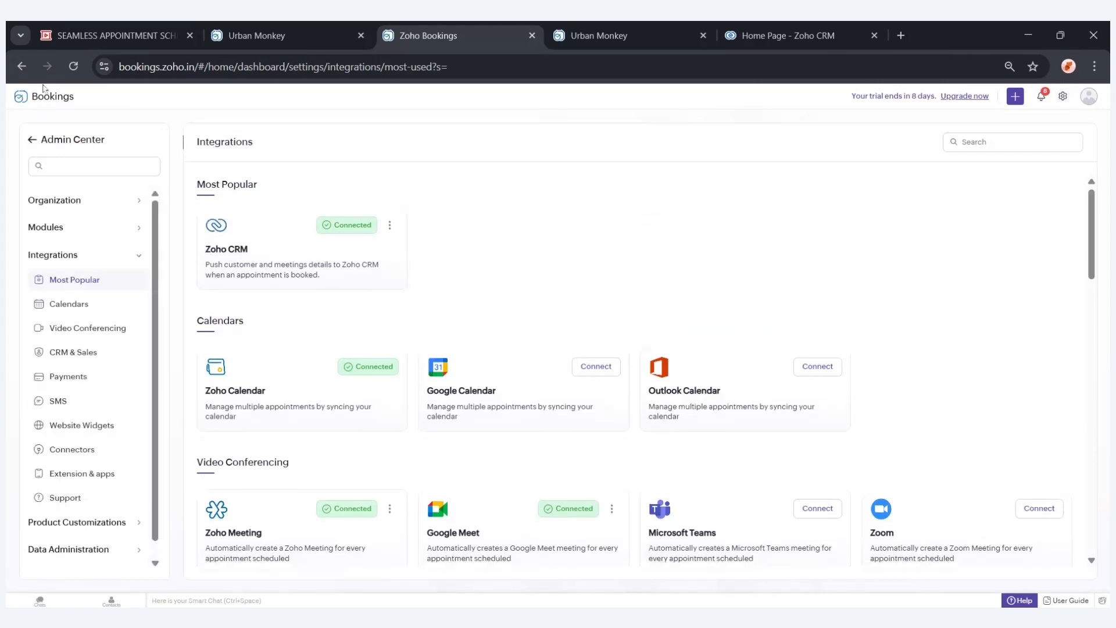
left_click(44, 88)
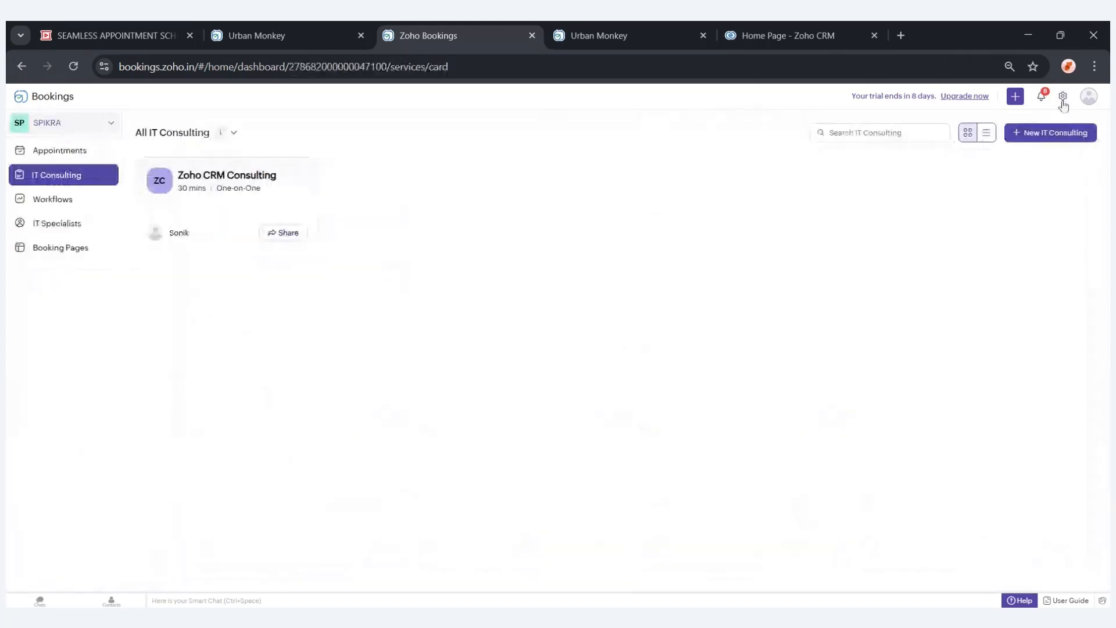
left_click(1062, 96)
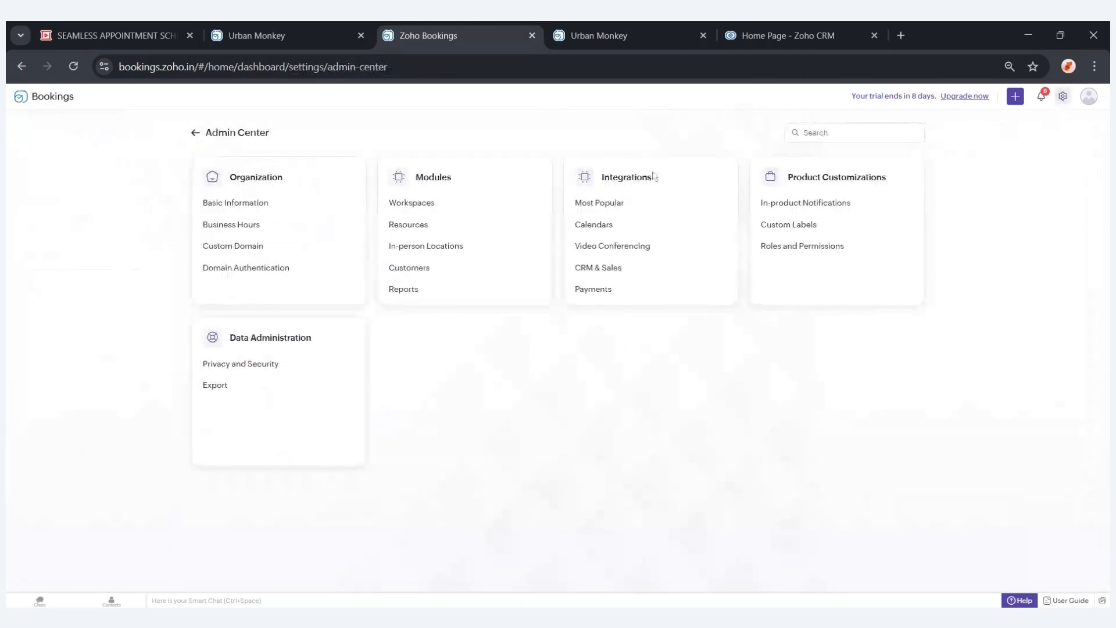
left_click(610, 204)
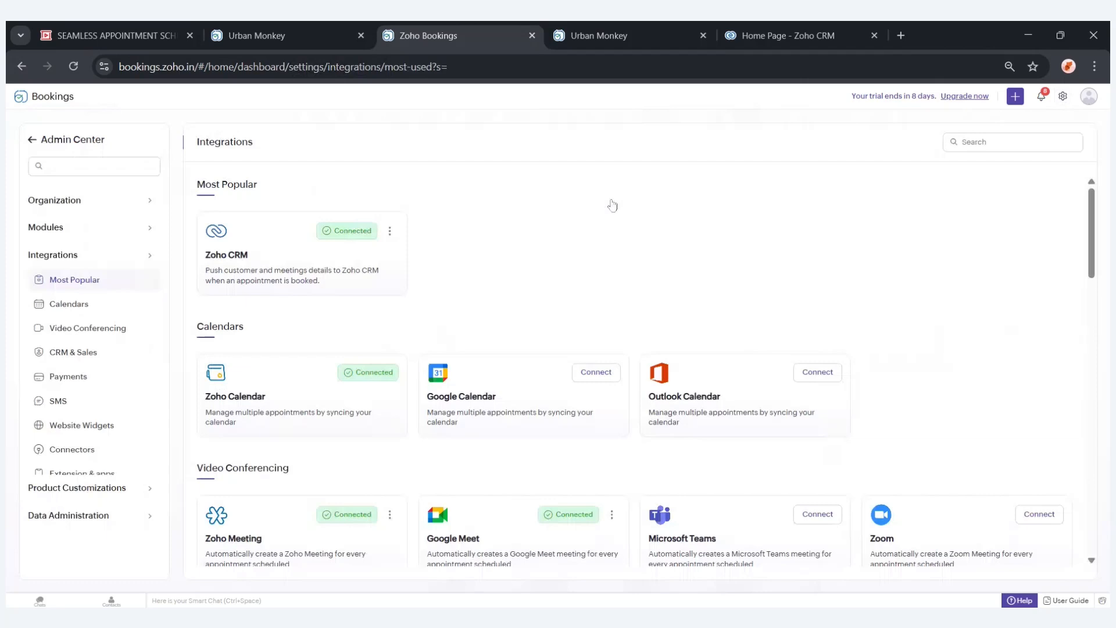
scroll(293, 241, "down", 1)
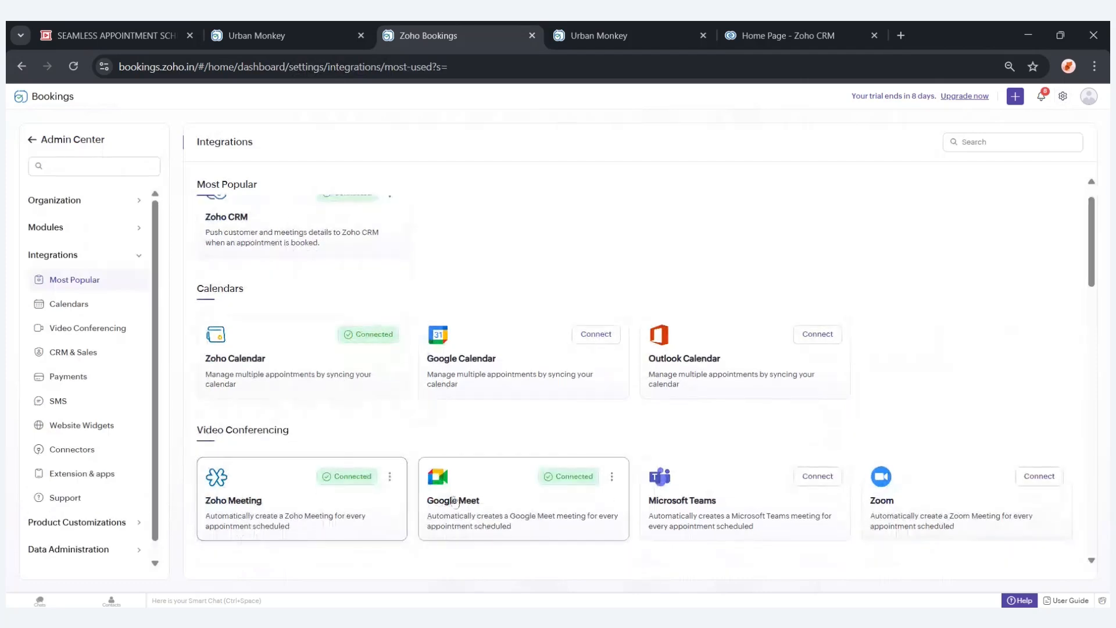
scroll(486, 501, "down", 1)
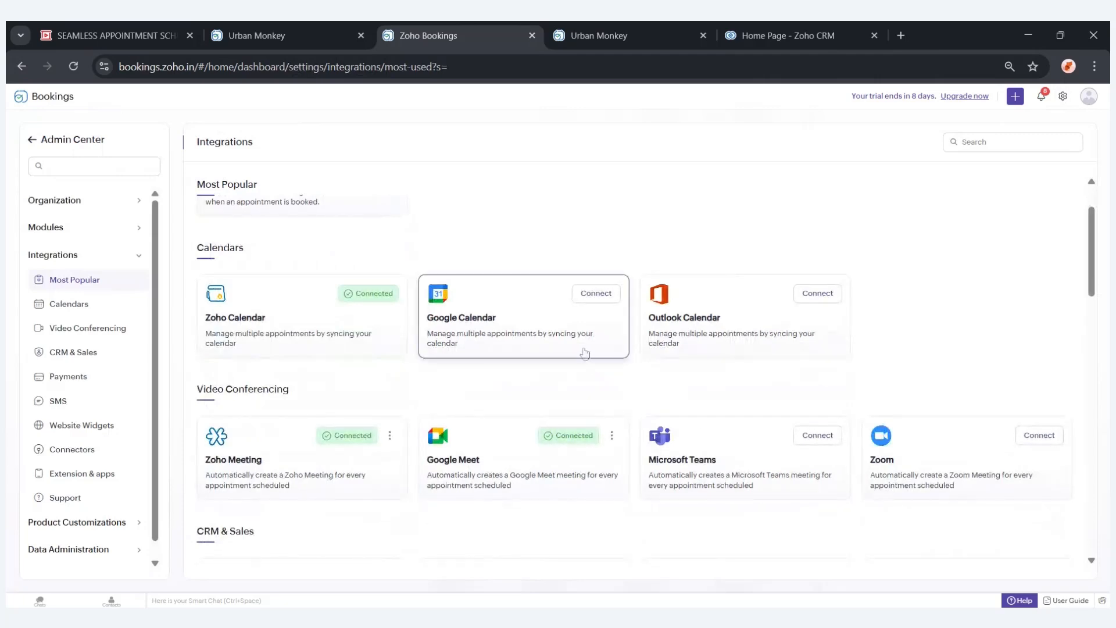
scroll(584, 353, "up", 1)
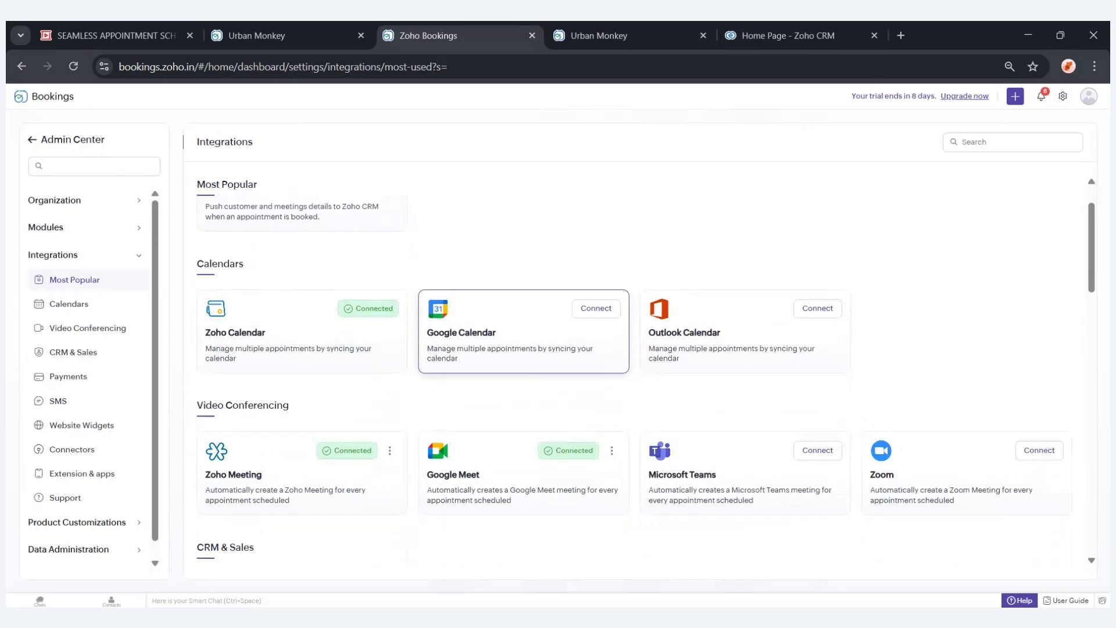
scroll(584, 360, "up", 2)
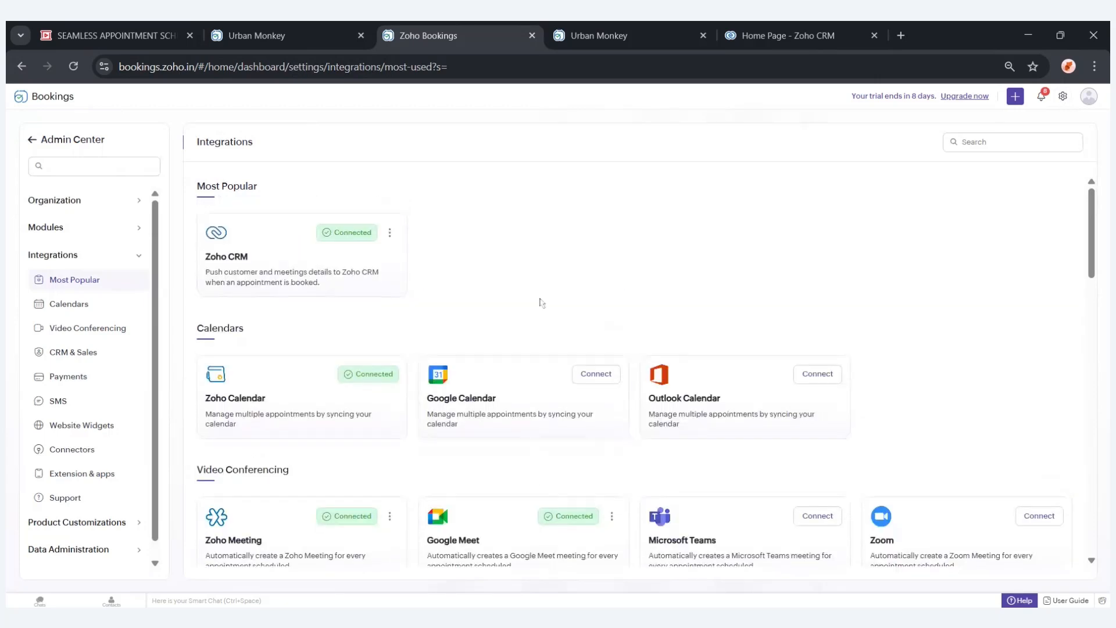
Open the Zoho CRM integration and review its customer field mapping, then close the mapping panel.
left_click(323, 285)
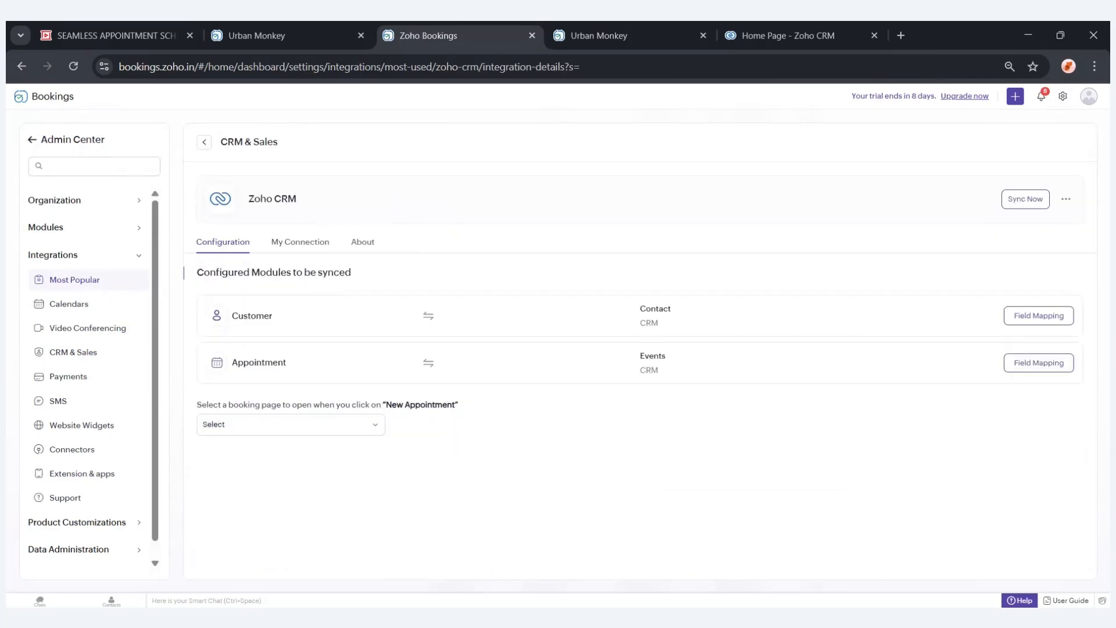
left_click(1040, 321)
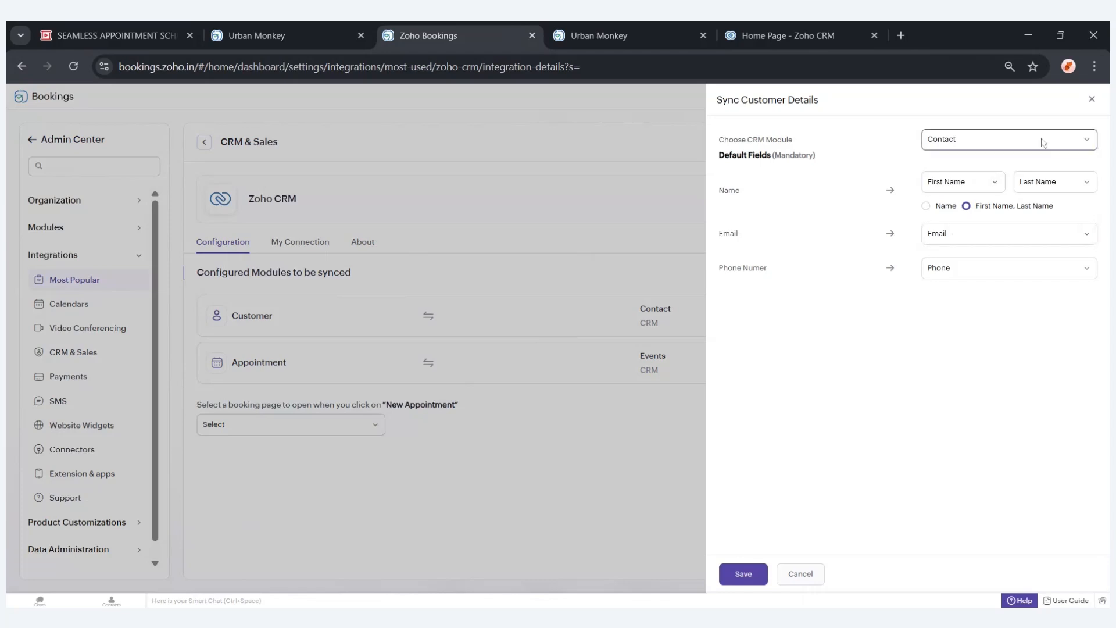
left_click(1093, 100)
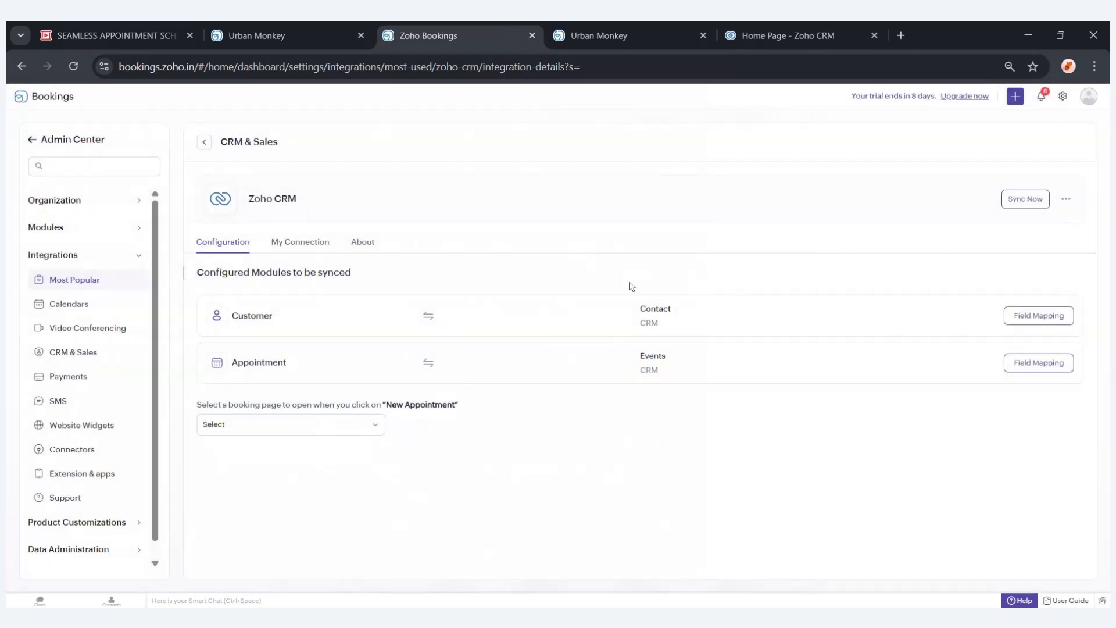
In Zoho CRM, open the Zoho Bookings extension settings and choose Zoho CRM Consulting as the service for custom field mapping.
left_click(790, 36)
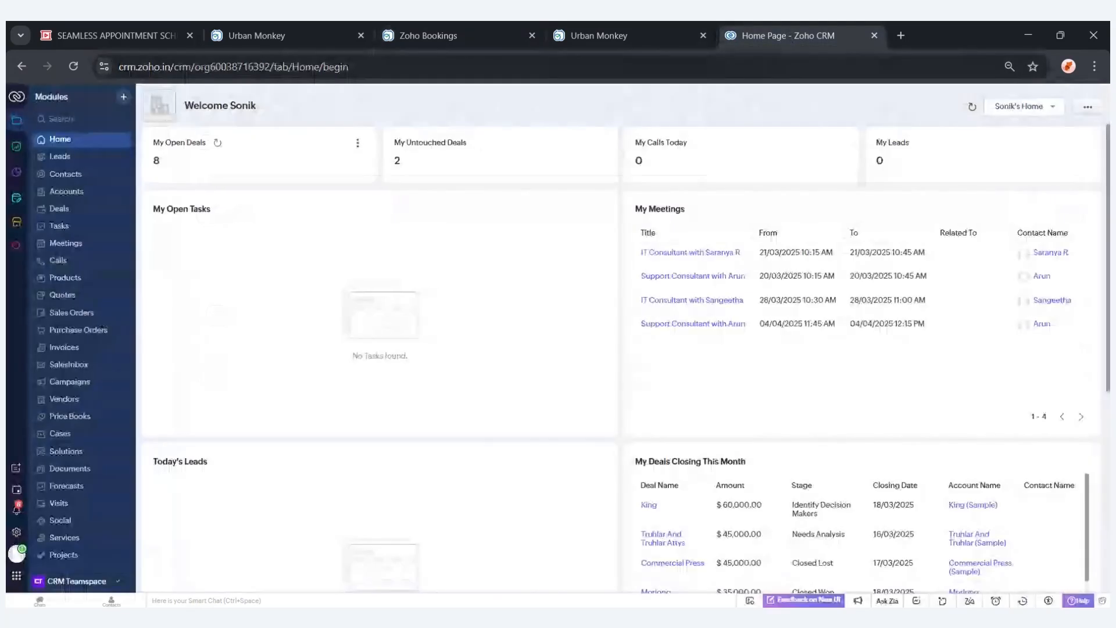
left_click(16, 223)
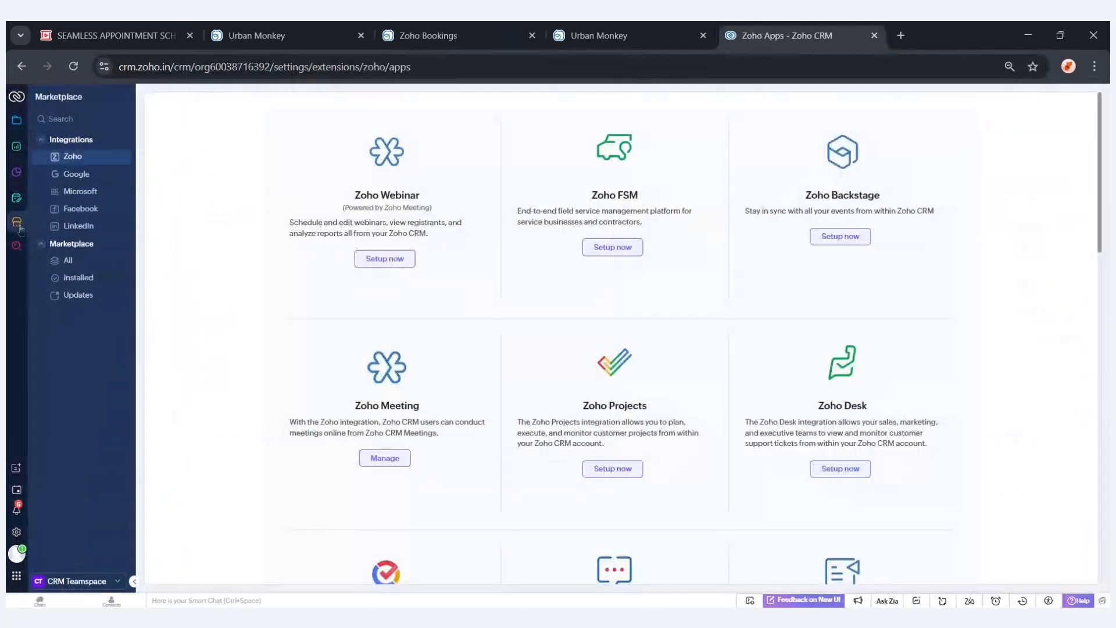
scroll(570, 407, "down", 15)
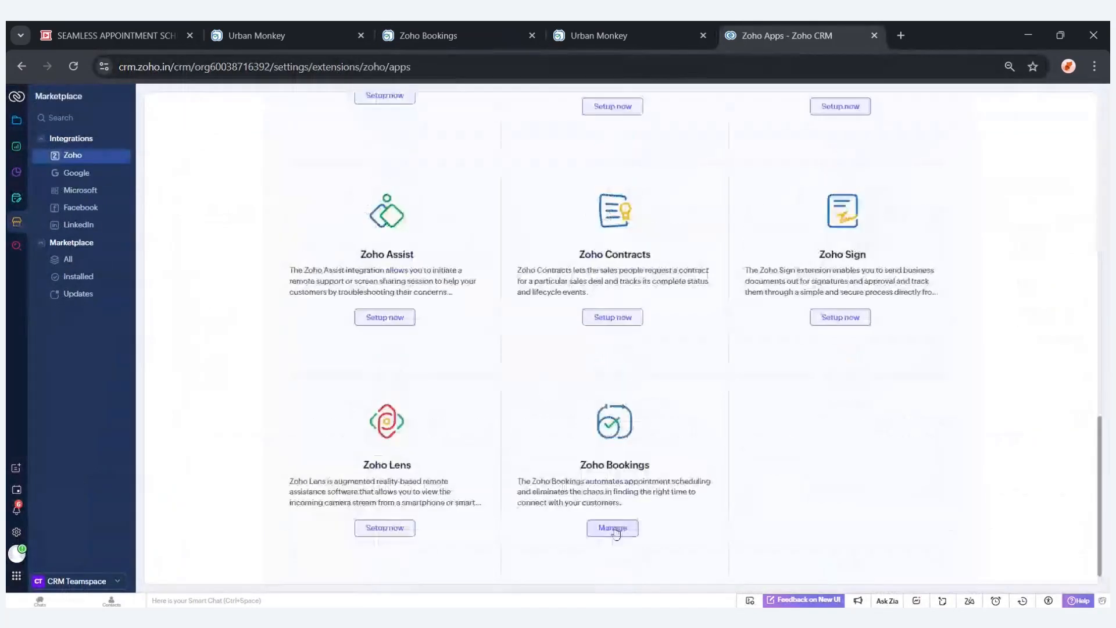
left_click(614, 529)
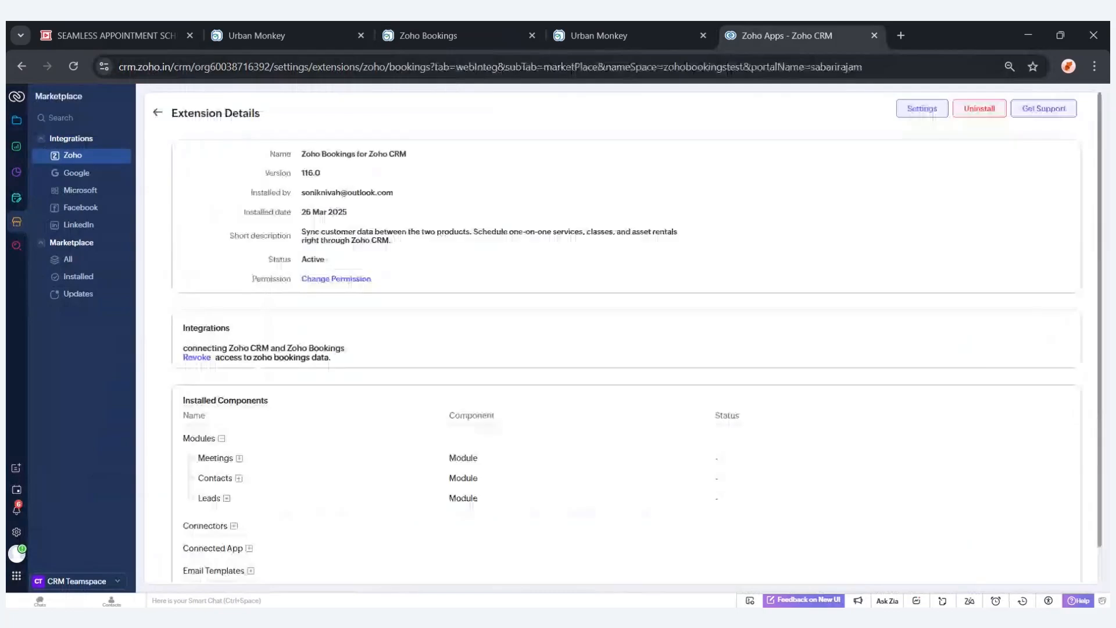
left_click(933, 109)
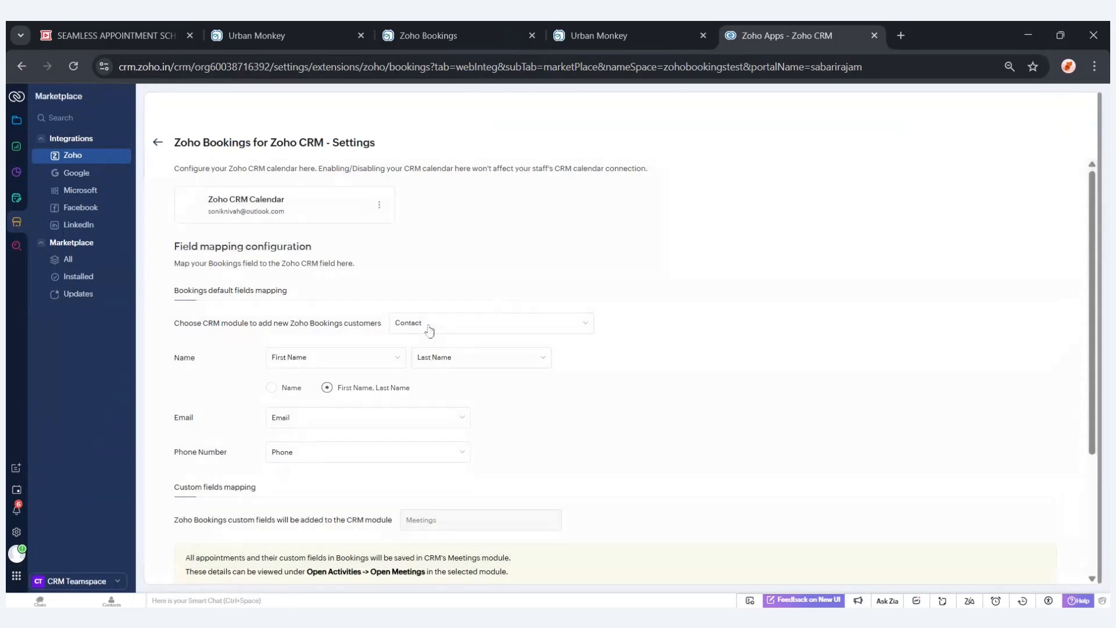
scroll(430, 328, "down", 1)
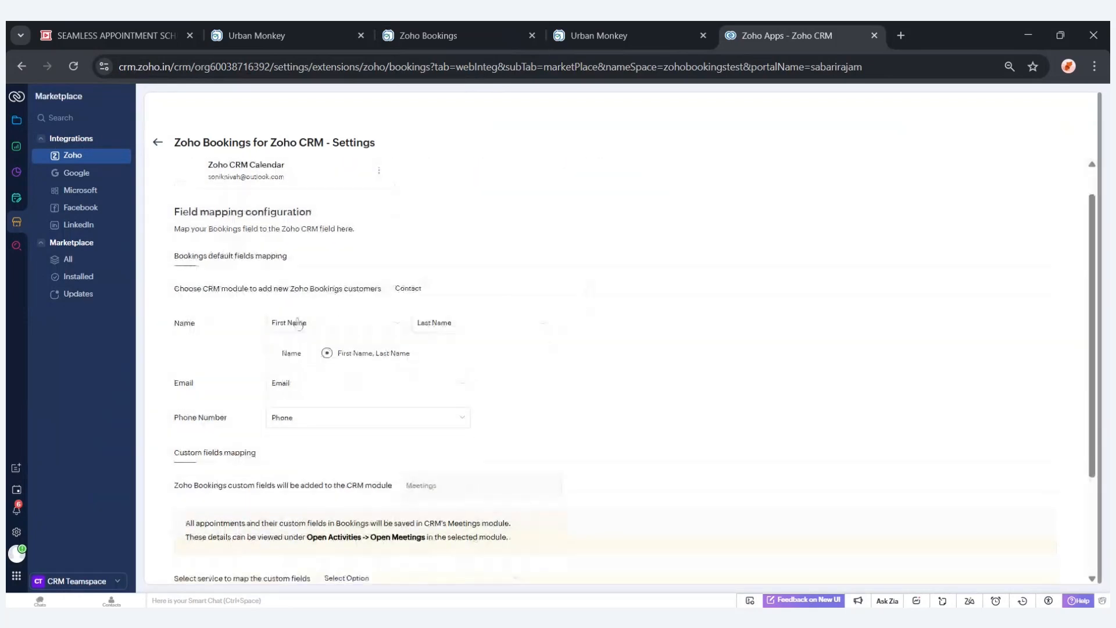
scroll(345, 395, "down", 1)
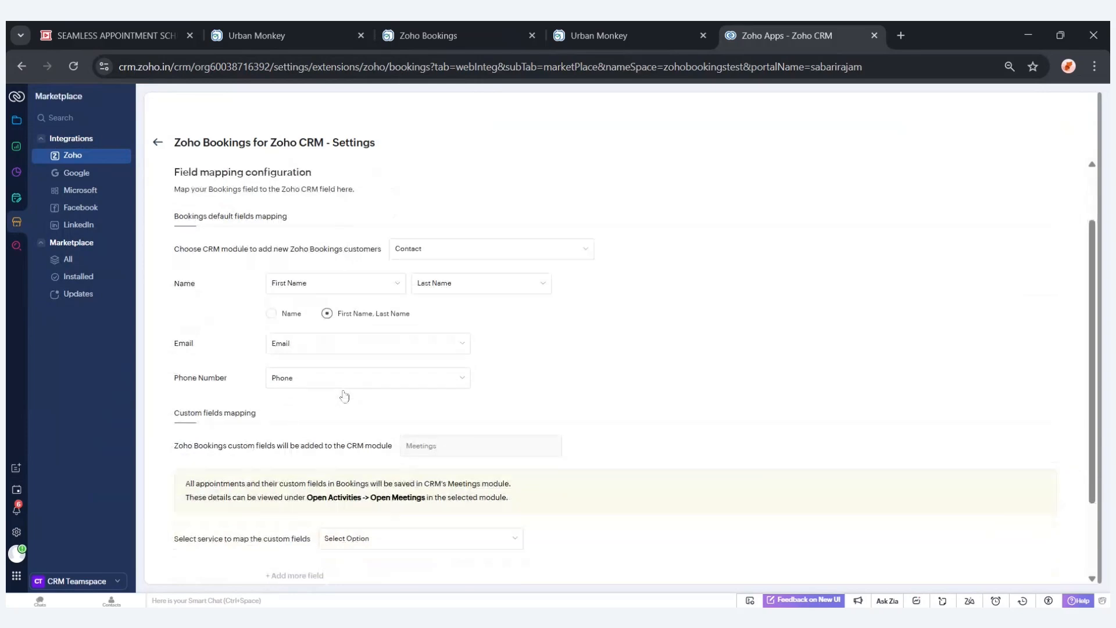
scroll(345, 396, "down", 2)
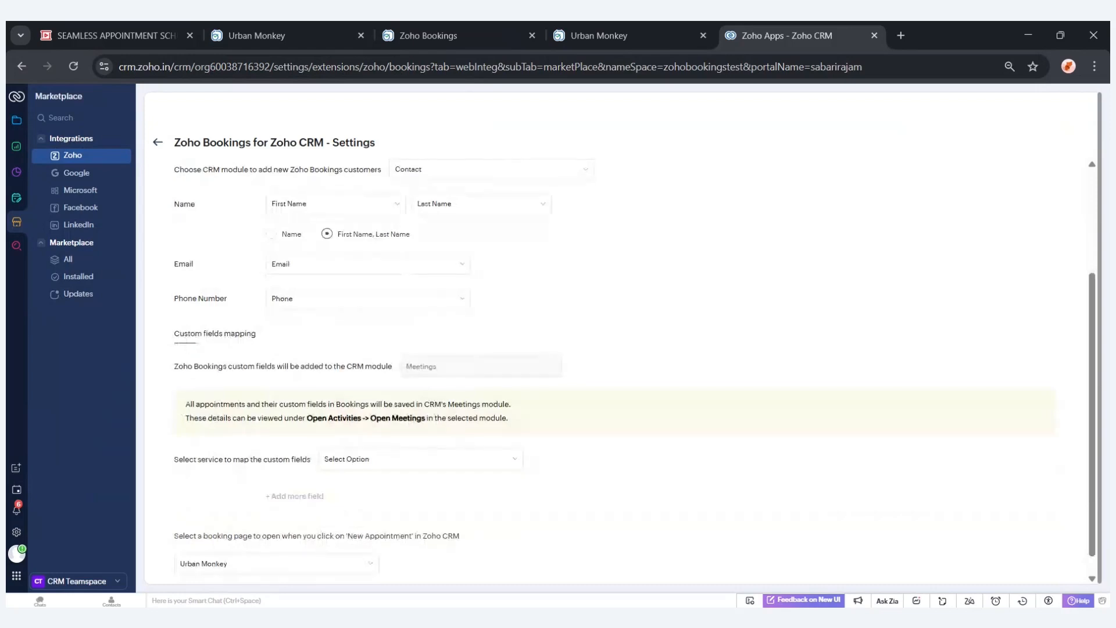
scroll(436, 351, "down", 1)
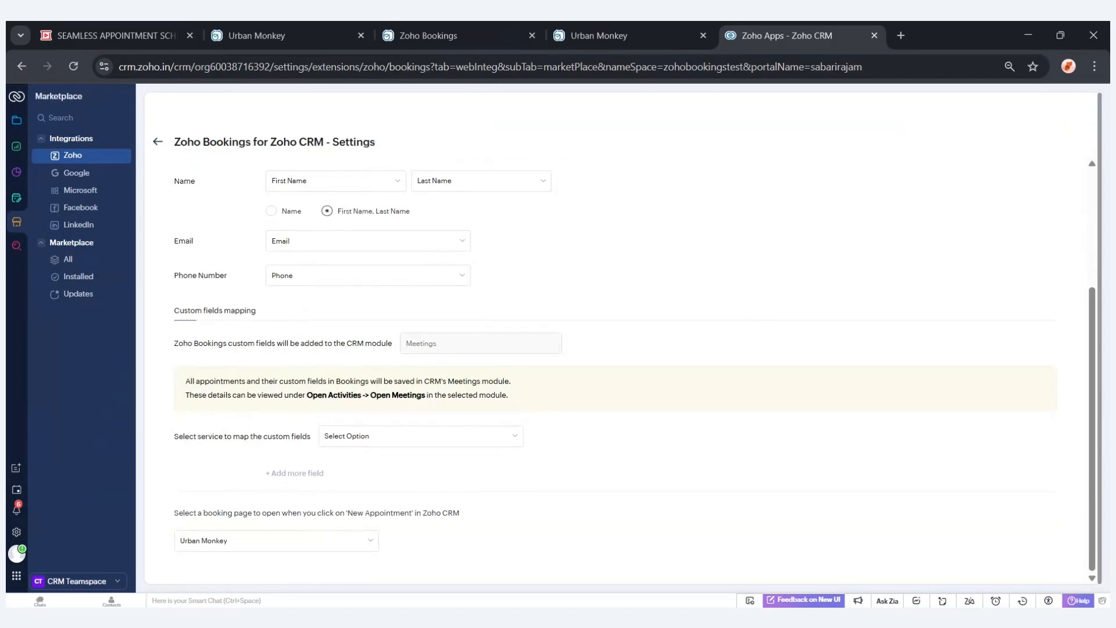
left_click(380, 442)
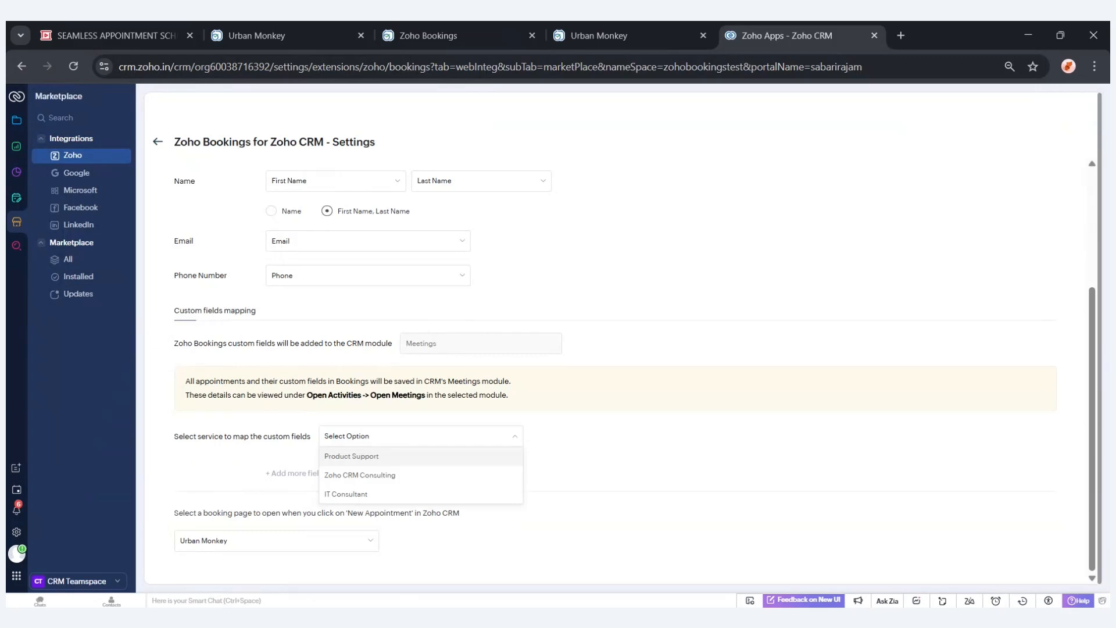
left_click(369, 475)
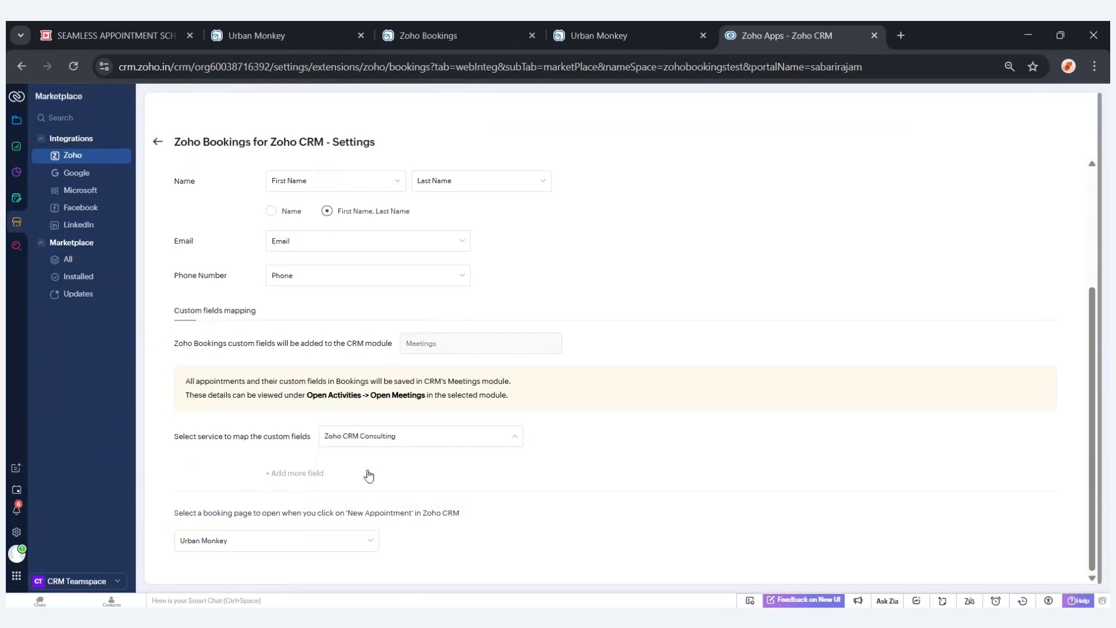
Map the 'Give me the requirement for Zoho CRM' booking field to the Description field.
scroll(366, 473, "down", 1)
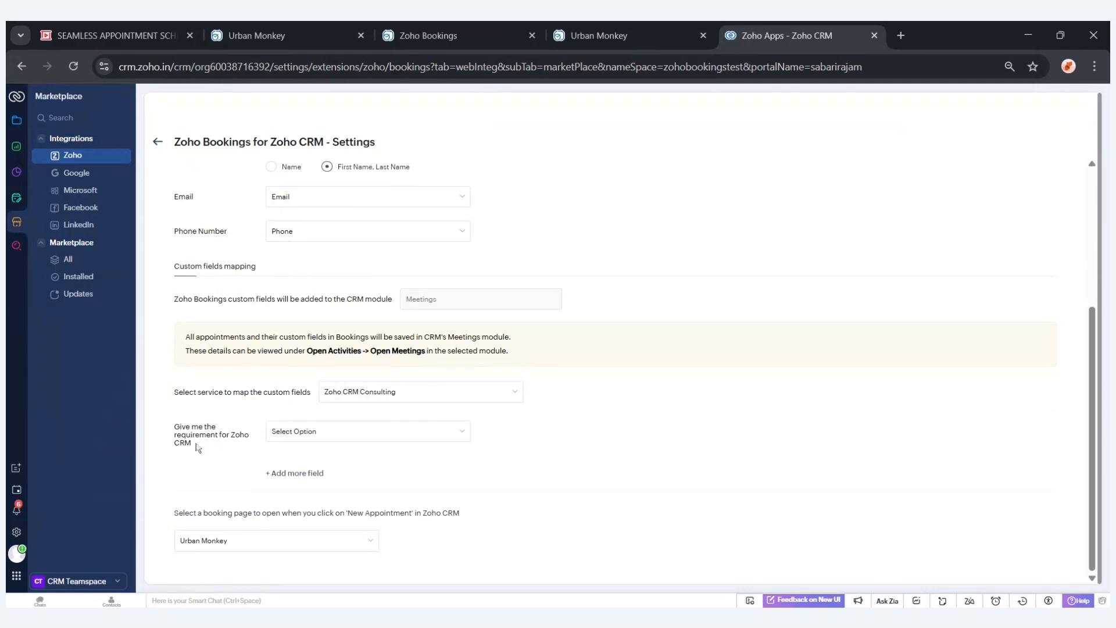
left_click_drag(198, 448, 175, 432)
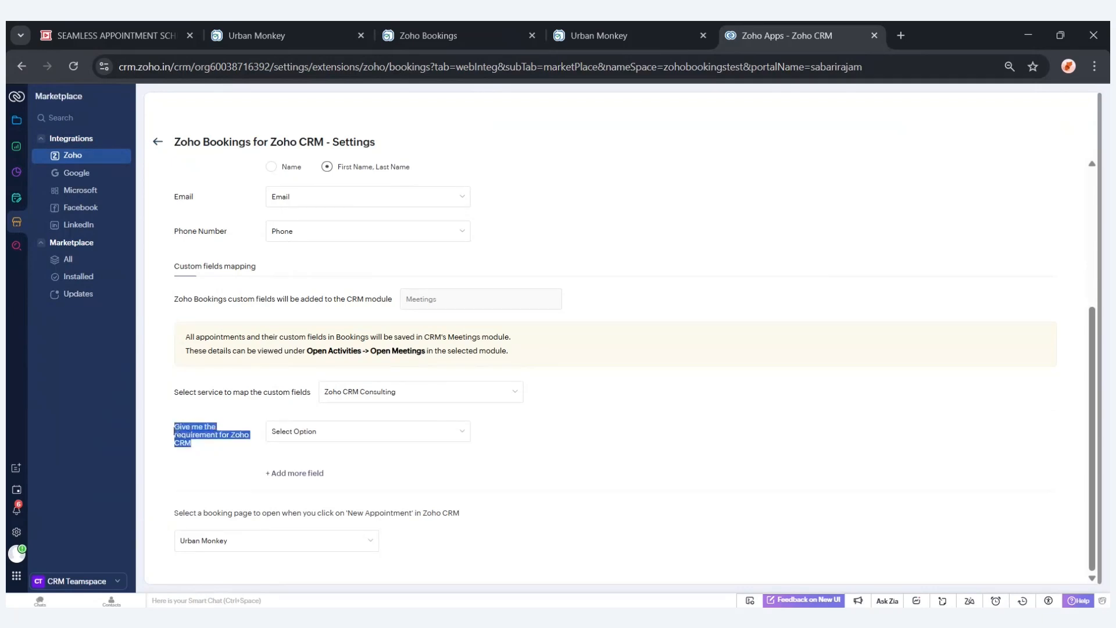
left_click(304, 433)
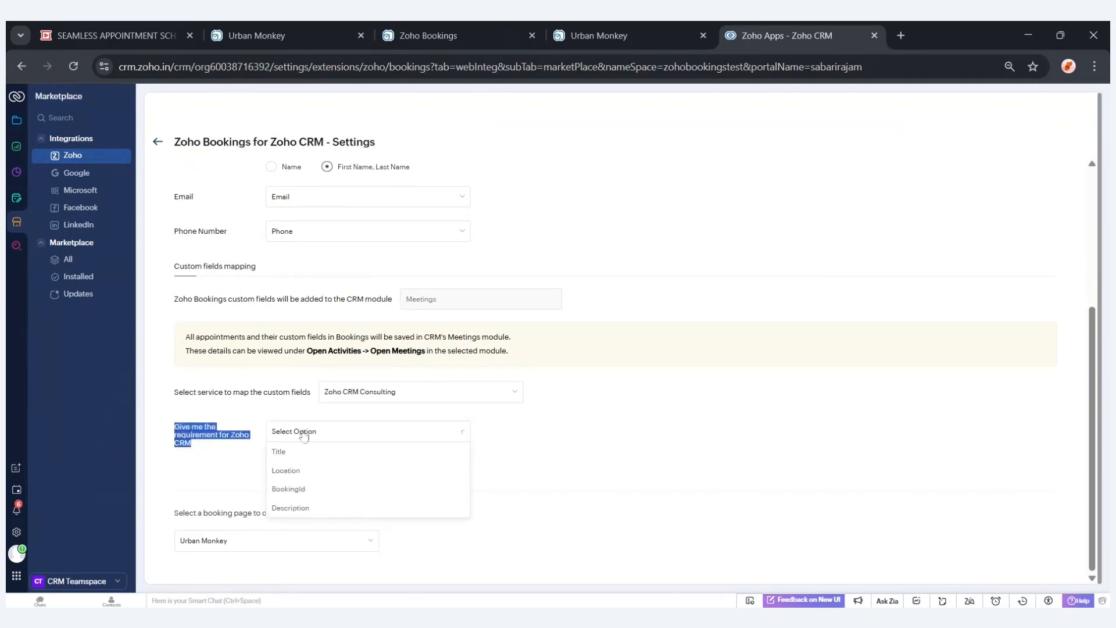
left_click(314, 508)
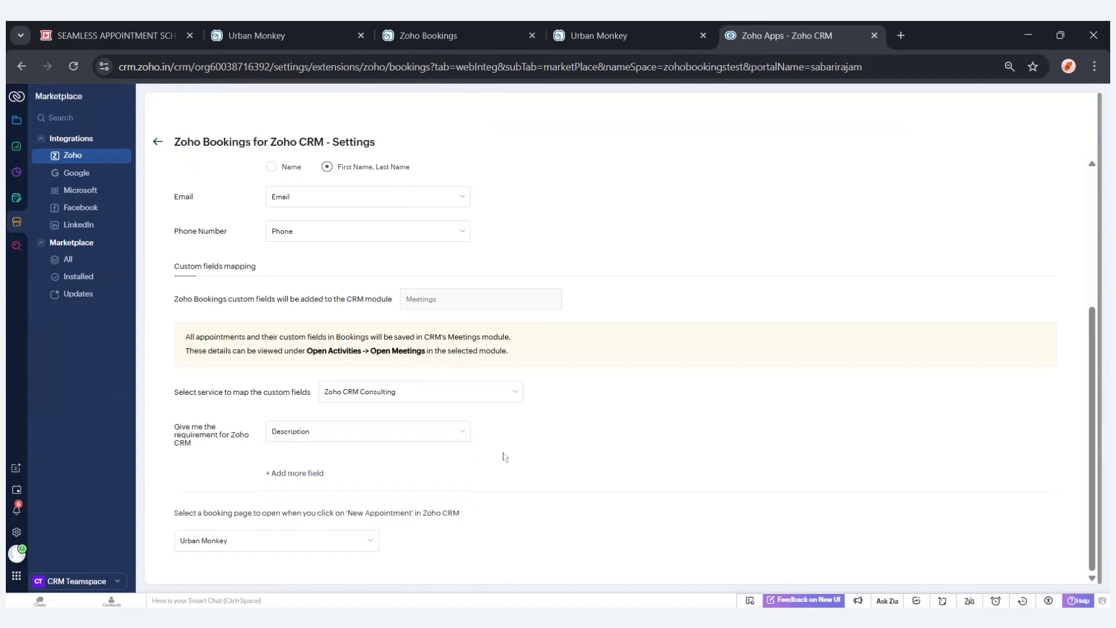
Close the booking summary on the public booking page and reload the page.
scroll(758, 324, "up", 1)
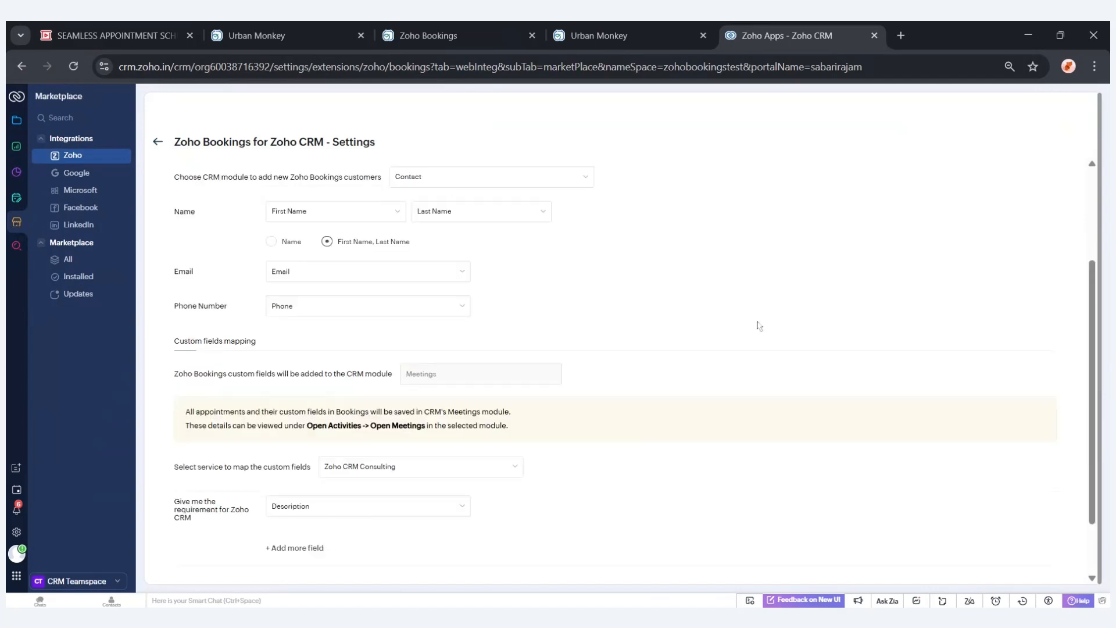
scroll(727, 324, "up", 3)
scroll(605, 369, "down", 4)
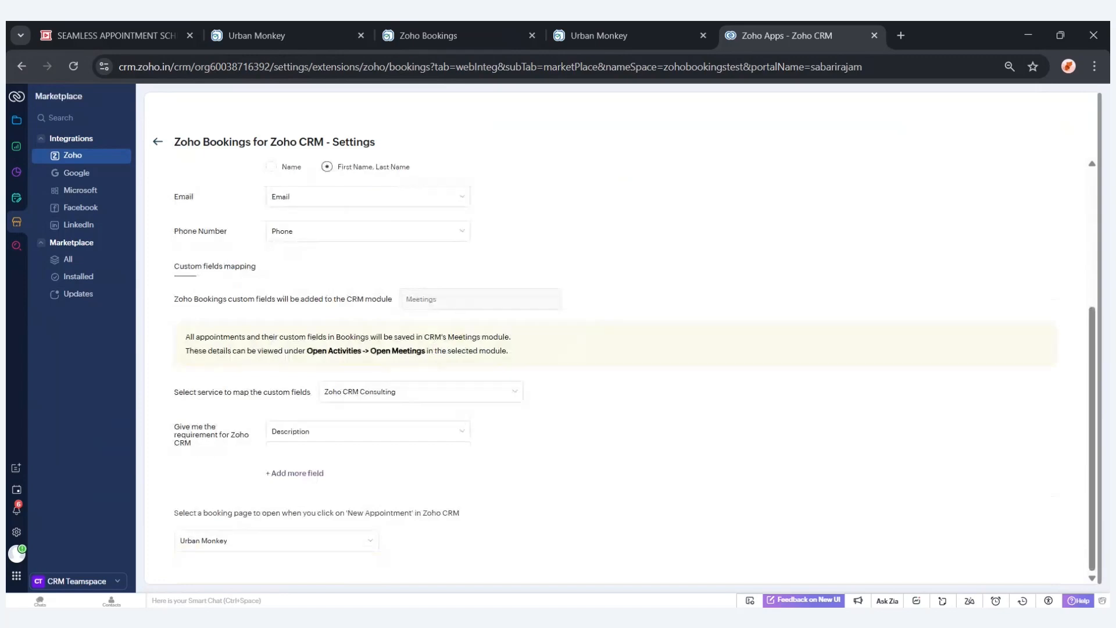
left_click(642, 38)
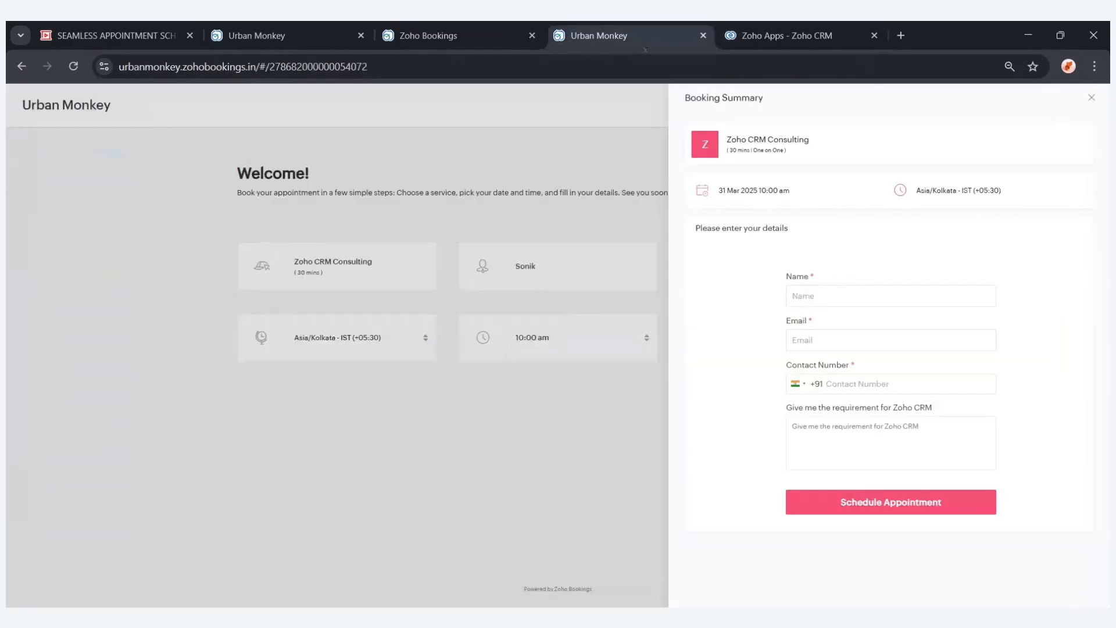
left_click(1091, 98)
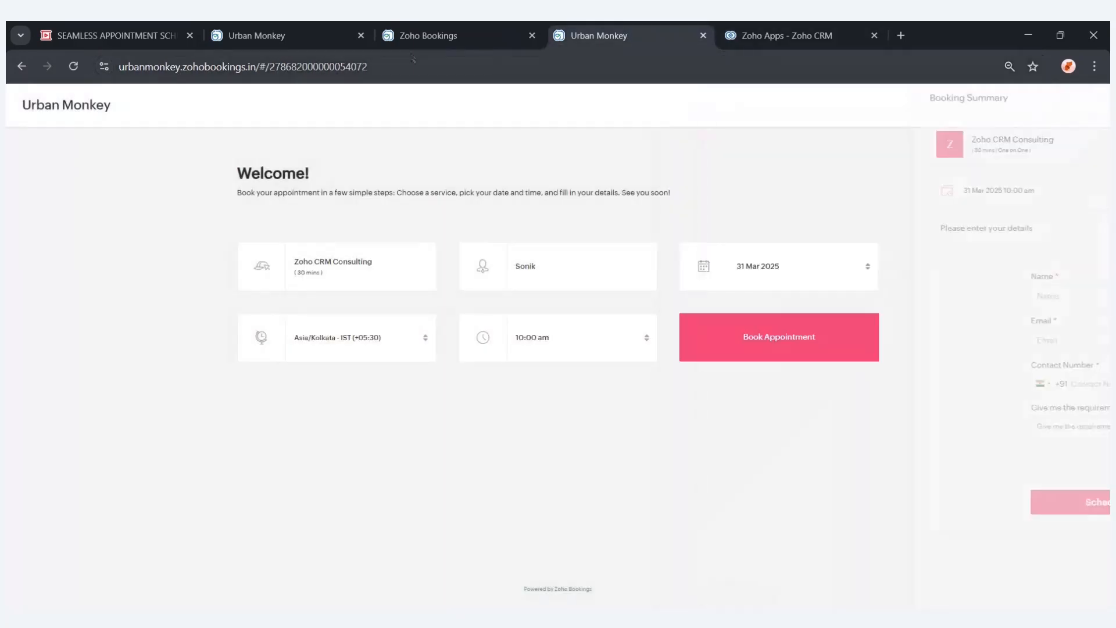
left_click(74, 66)
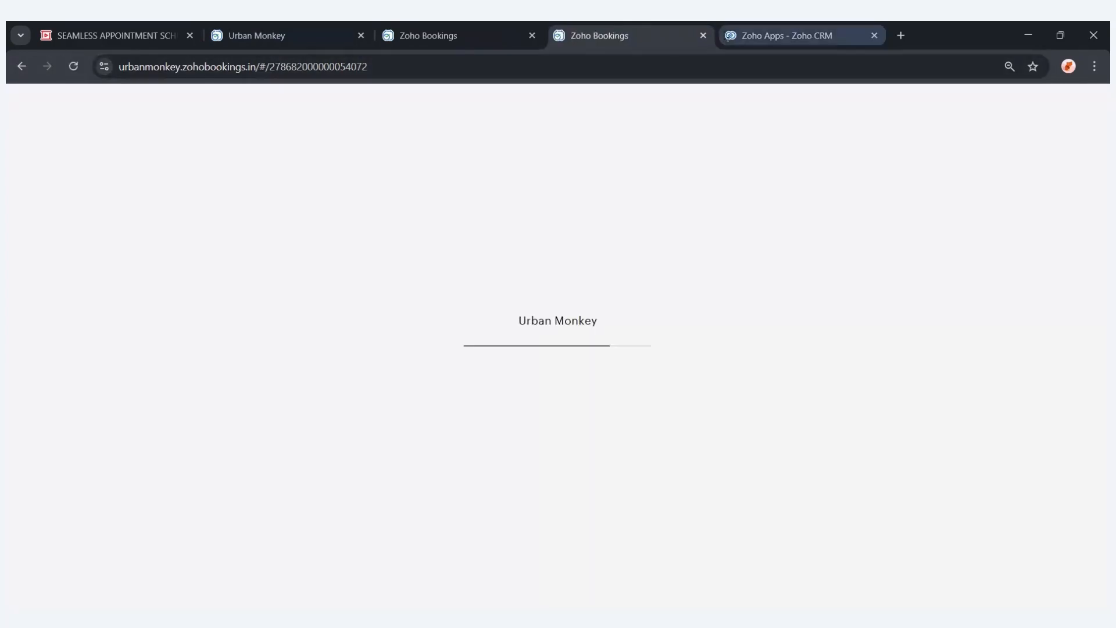
Reopen the extension settings in Zoho CRM and select Zoho CRM Consulting again for custom field mapping.
left_click(782, 37)
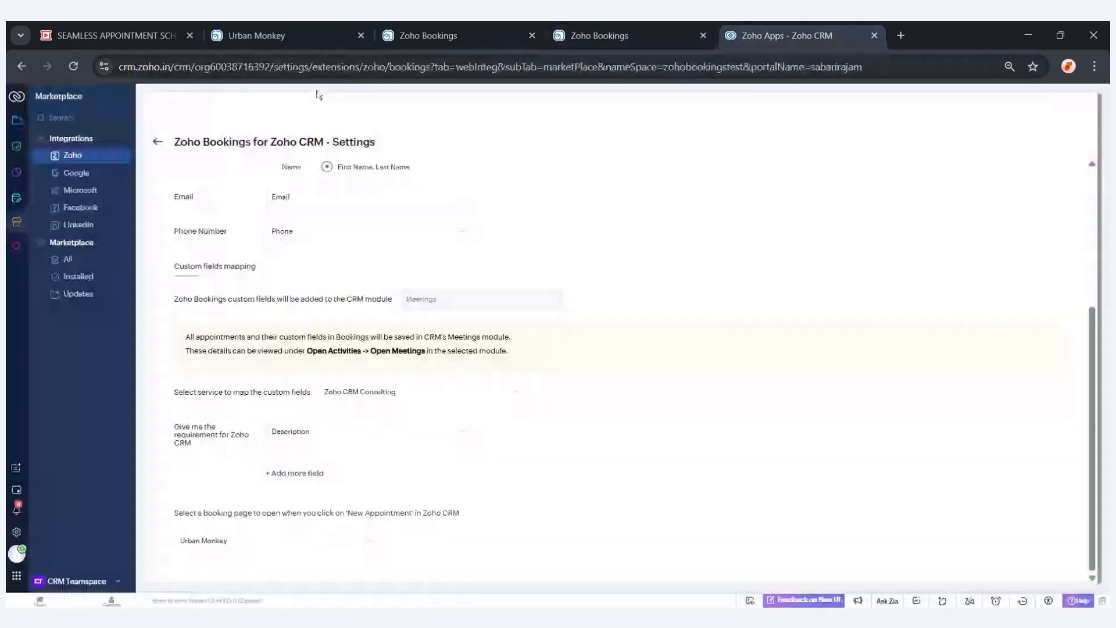
left_click(918, 110)
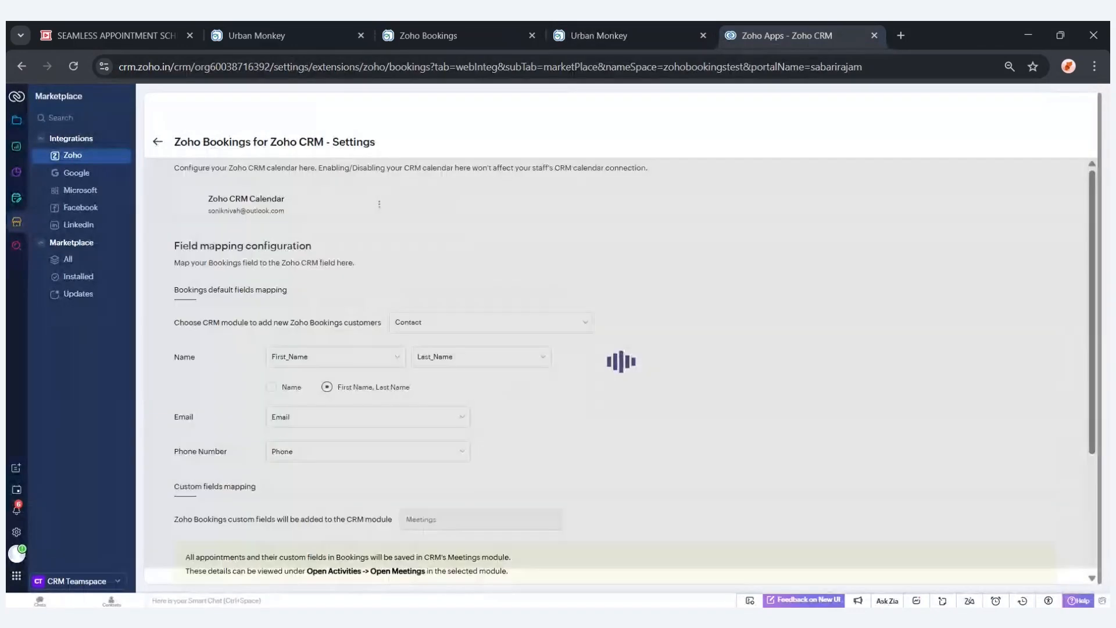
scroll(436, 436, "down", 3)
left_click(437, 437)
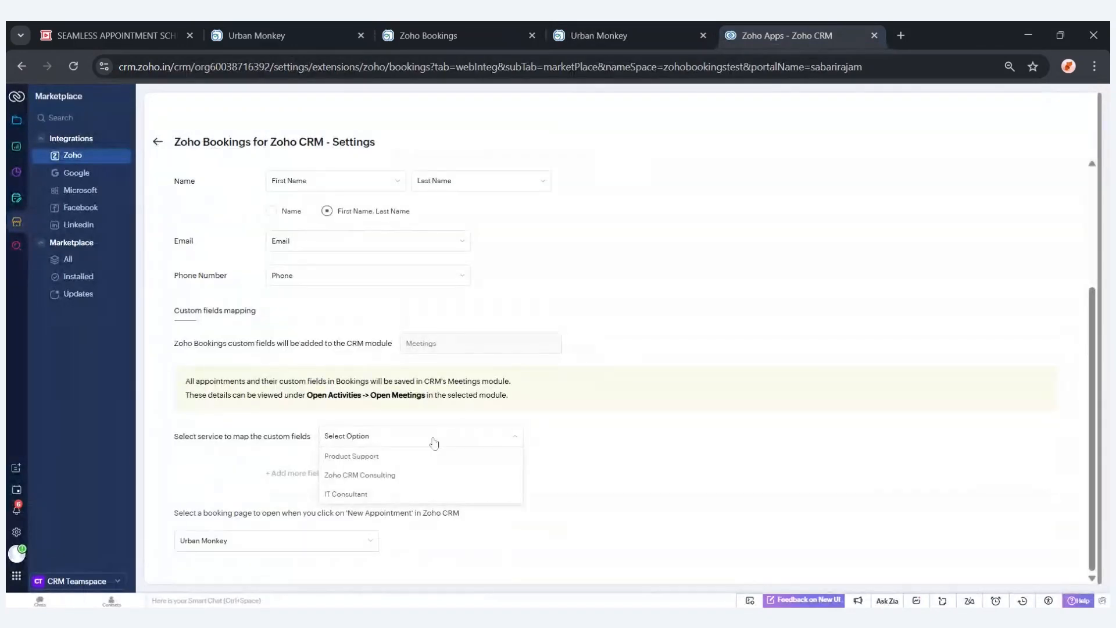
left_click(361, 475)
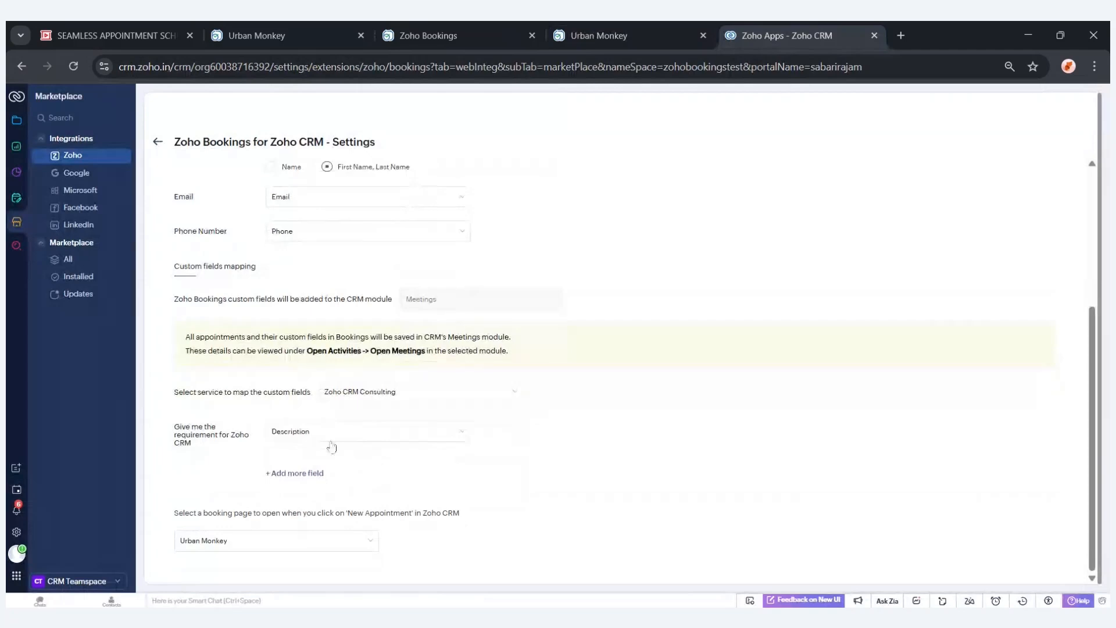
left_click(331, 446)
left_click(537, 451)
Set the booking page opened by 'New Appointment' in Zoho CRM to SPIKRA.
left_click(361, 540)
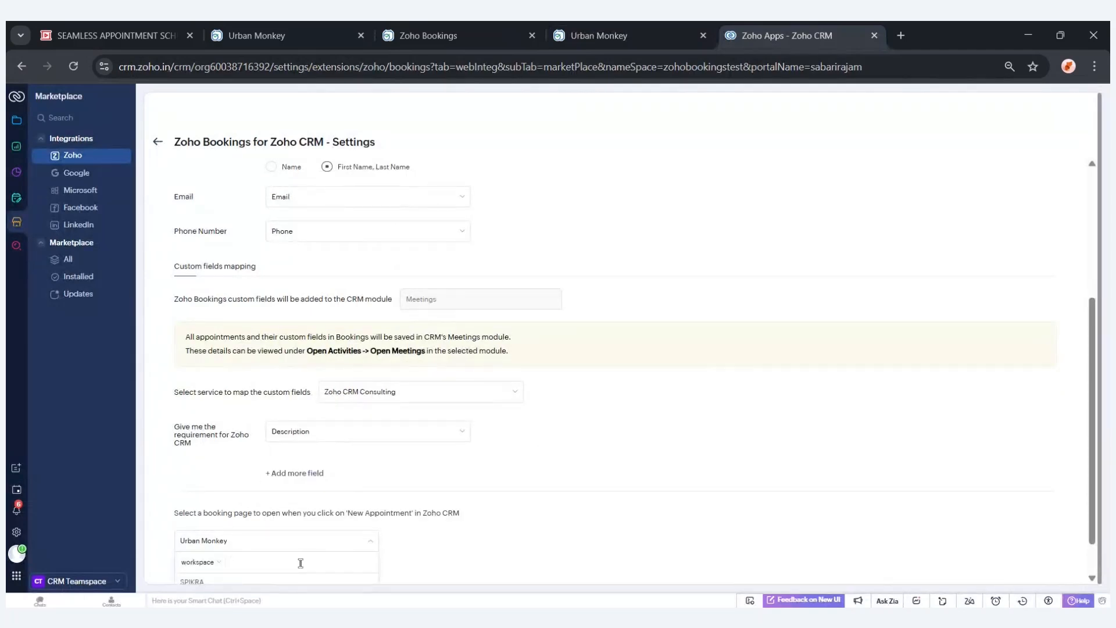
scroll(300, 563, "down", 1)
left_click(277, 546)
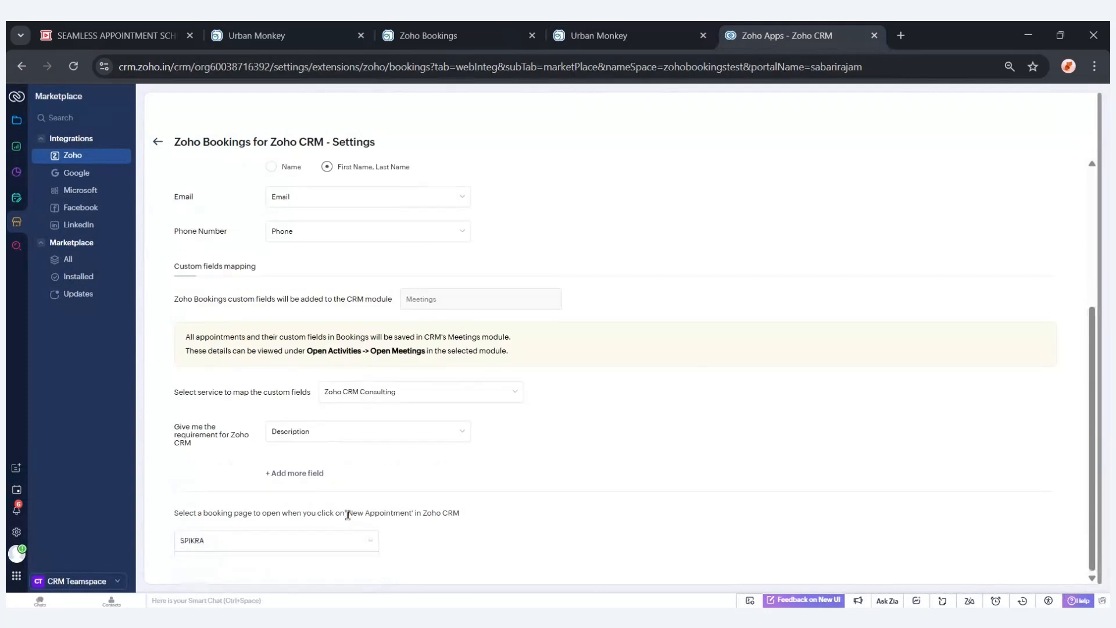
scroll(559, 382, "up", 3)
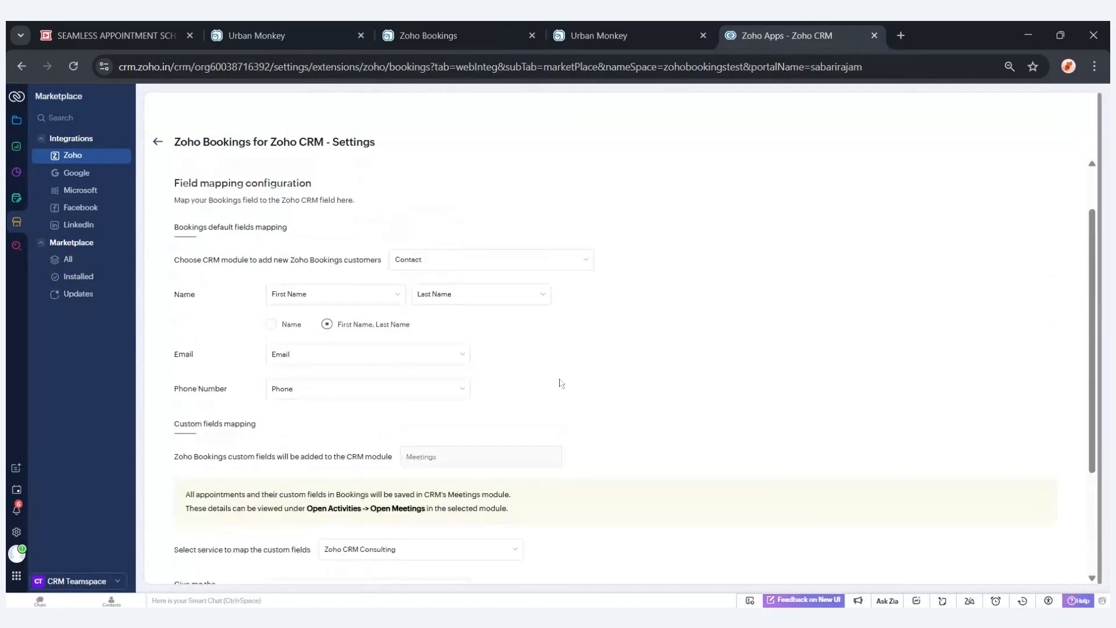
scroll(560, 384, "up", 1)
On the public booking page, pick 03 Apr 2025 at 11:00 am and open the booking form.
left_click(634, 42)
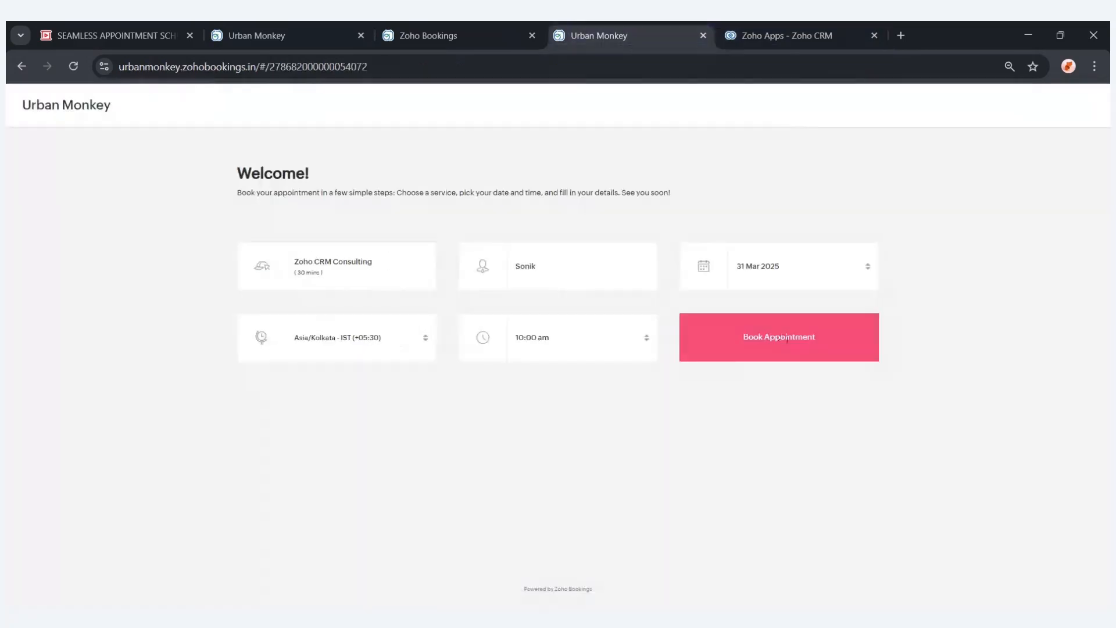
left_click(764, 272)
left_click(834, 196)
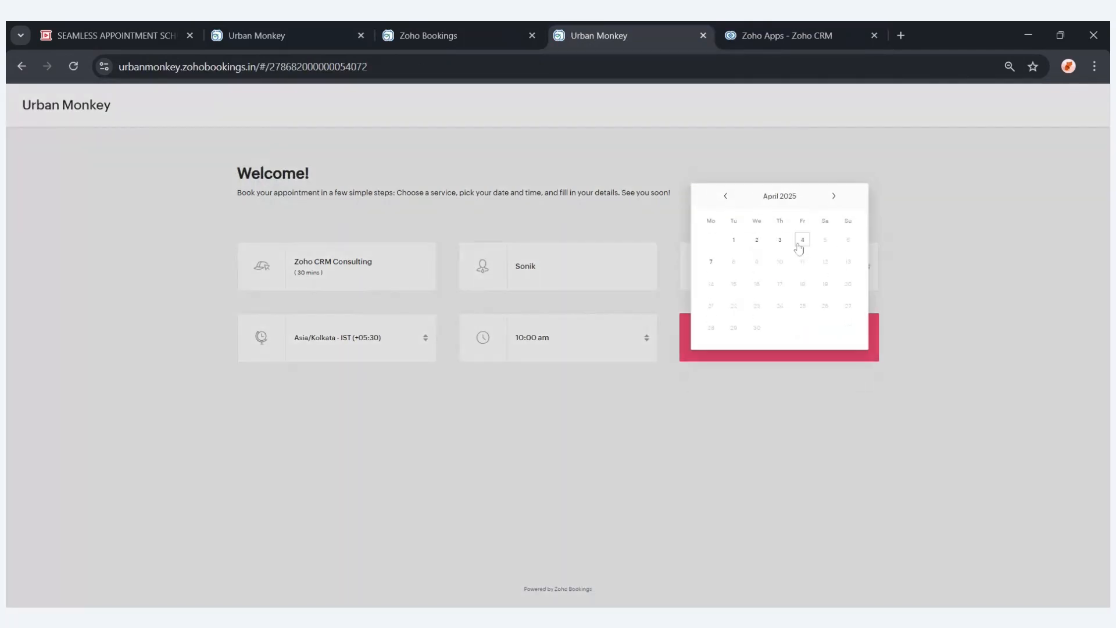
left_click(779, 240)
left_click(578, 337)
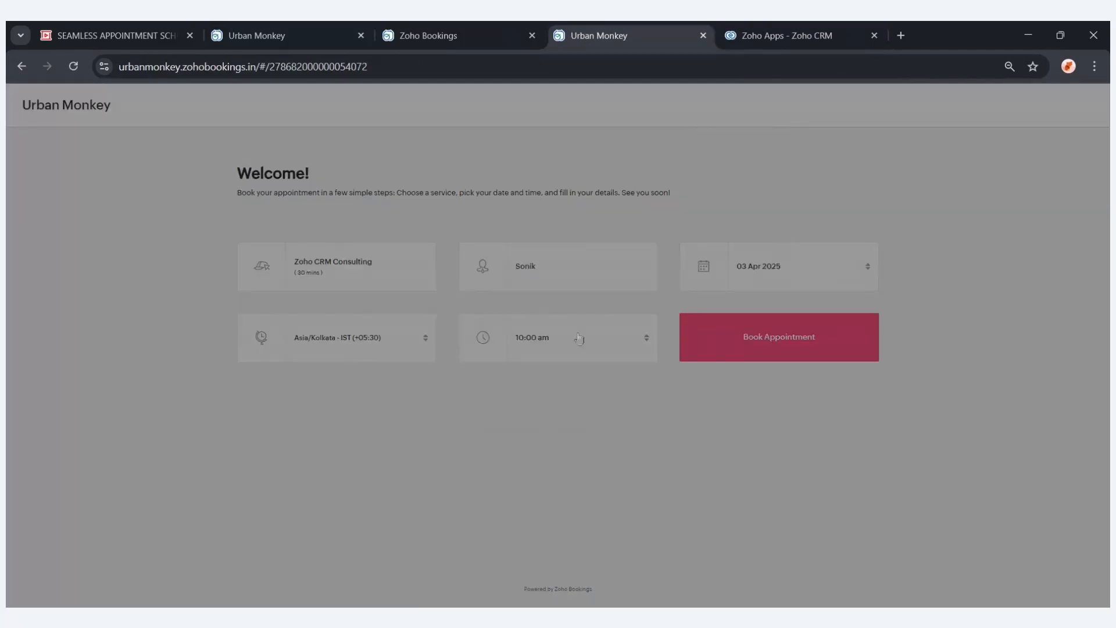
left_click(552, 319)
left_click(692, 340)
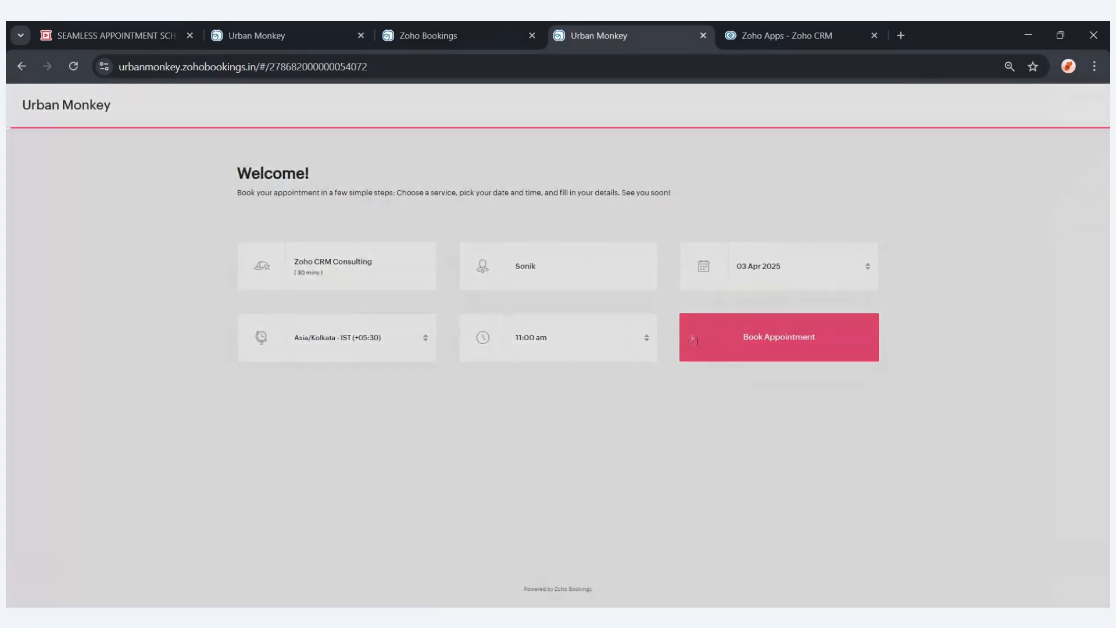
left_click(832, 293)
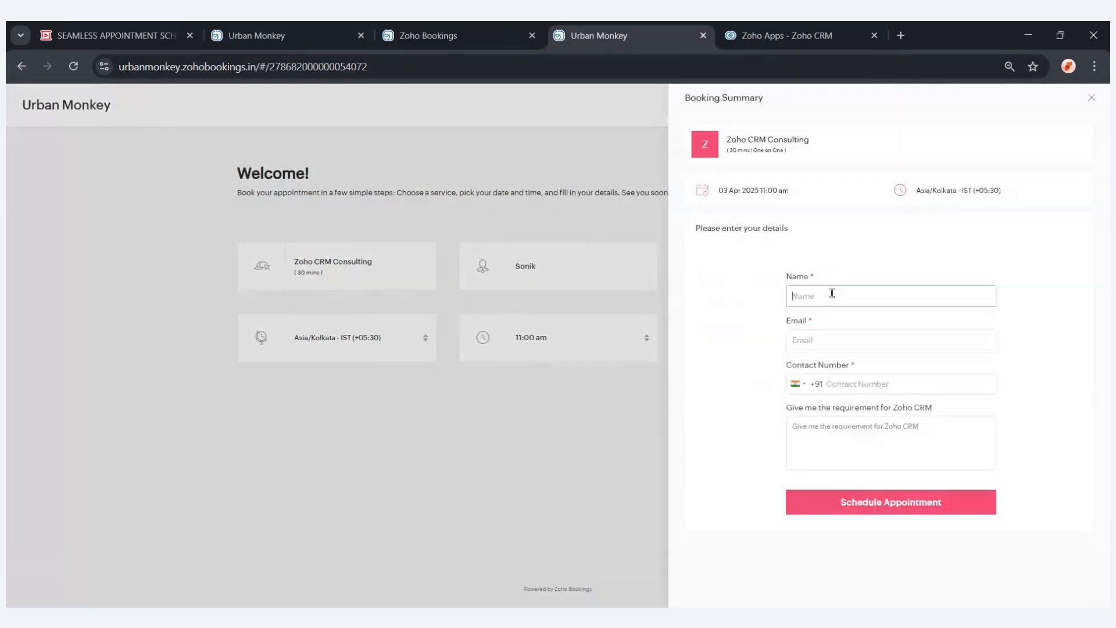
Fill in the customer's name, e-mail address and contact number on the booking form.
type("Sangeetha")
left_click(849, 342)
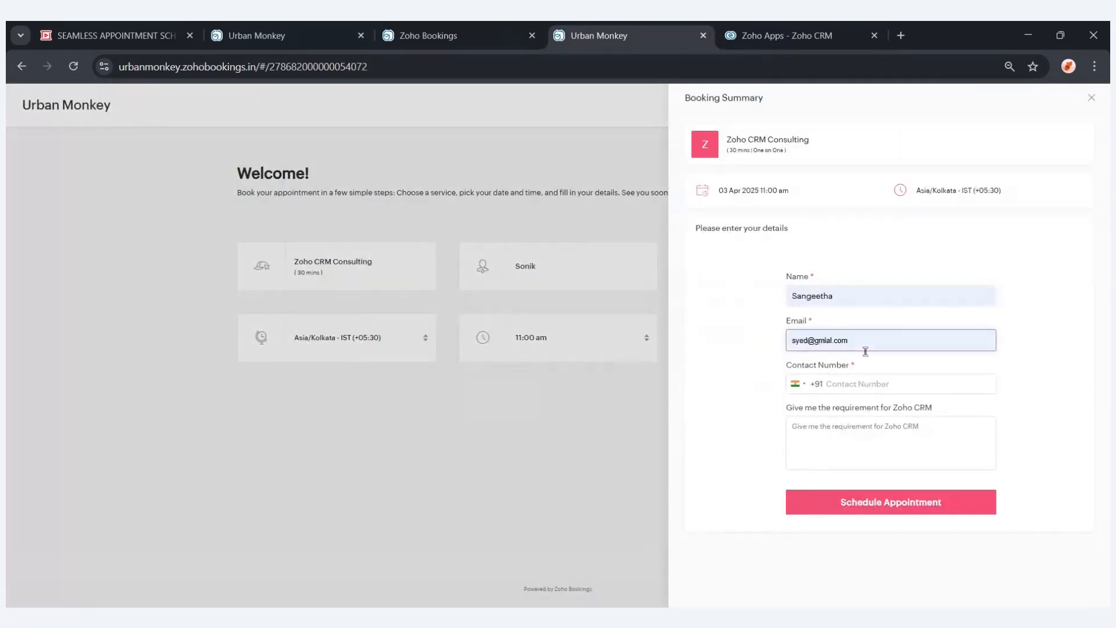
left_click(855, 386)
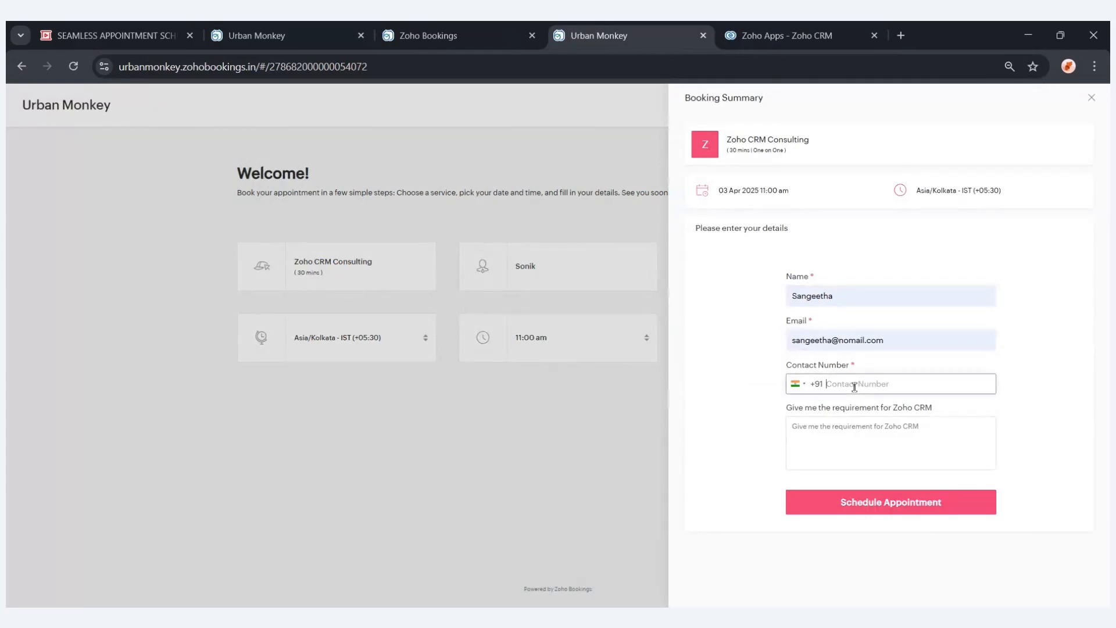
left_click(854, 442)
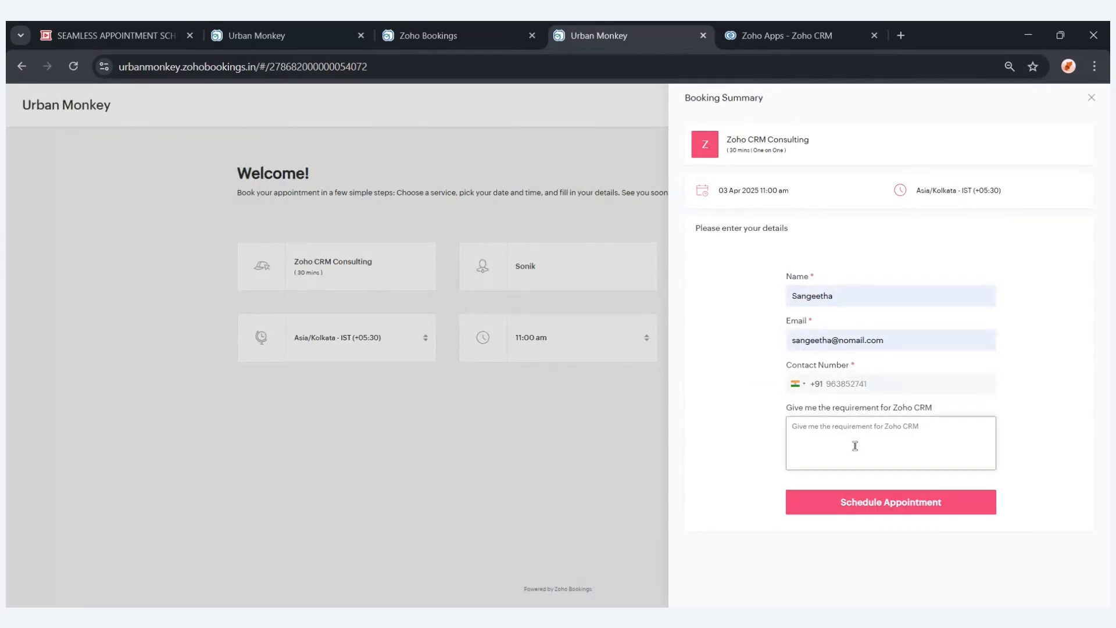
Enter 'Need KISOK feature in Zoho CRM' as the requirement and try to schedule the appointment.
type("Need")
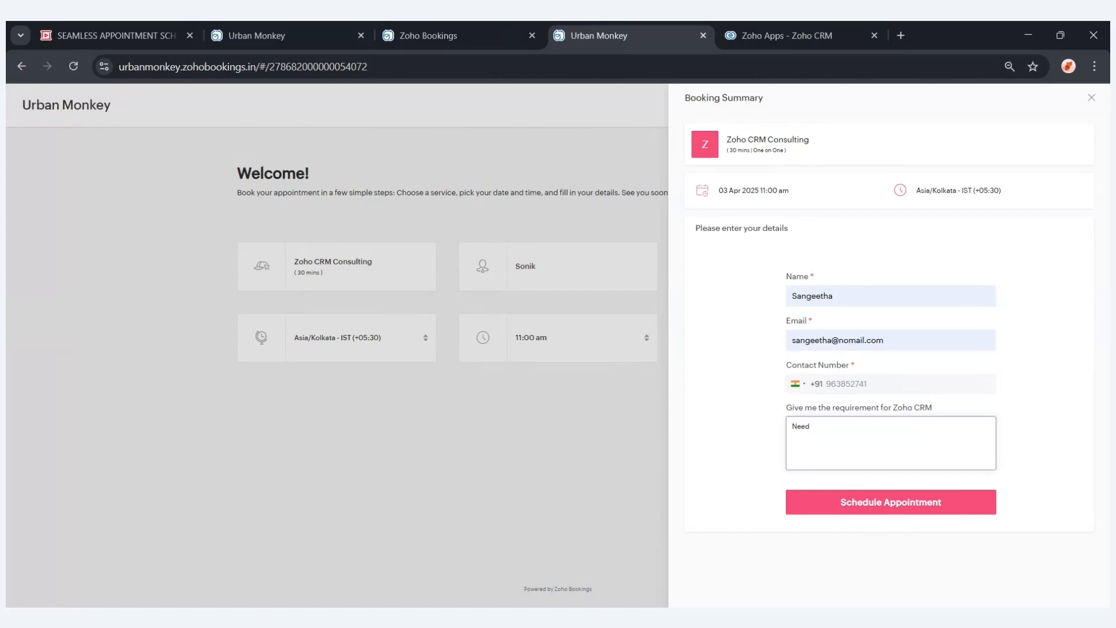
type("KISOK feature in Zohho")
key("BackSpace")
type("CRM")
left_click(881, 505)
Add the missing digit to the contact number and schedule the appointment.
left_click(883, 386)
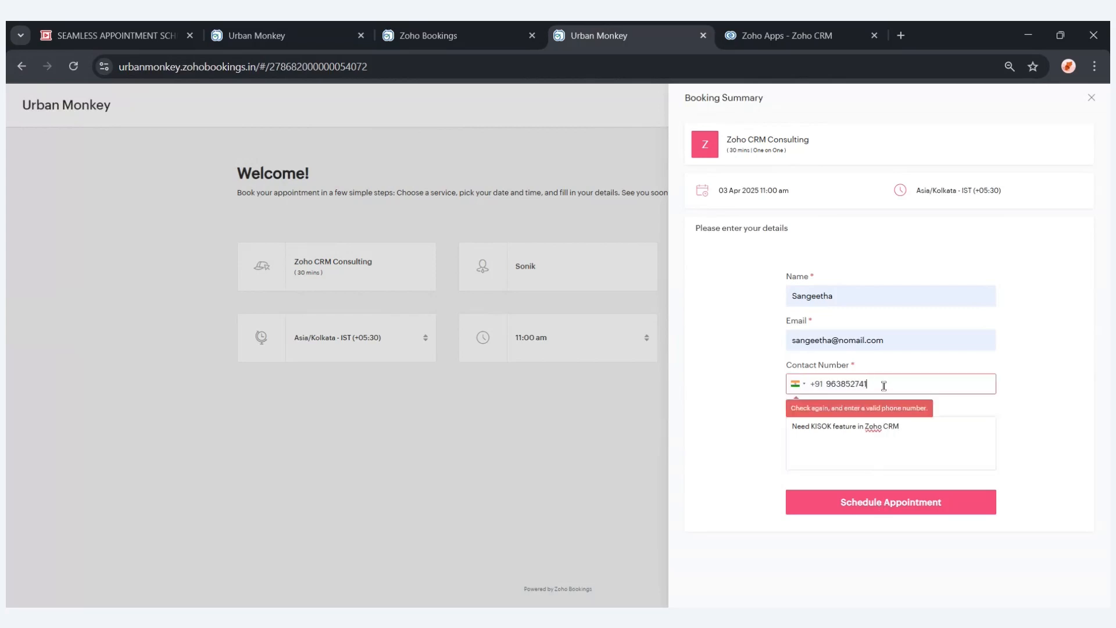
type("2")
left_click(863, 501)
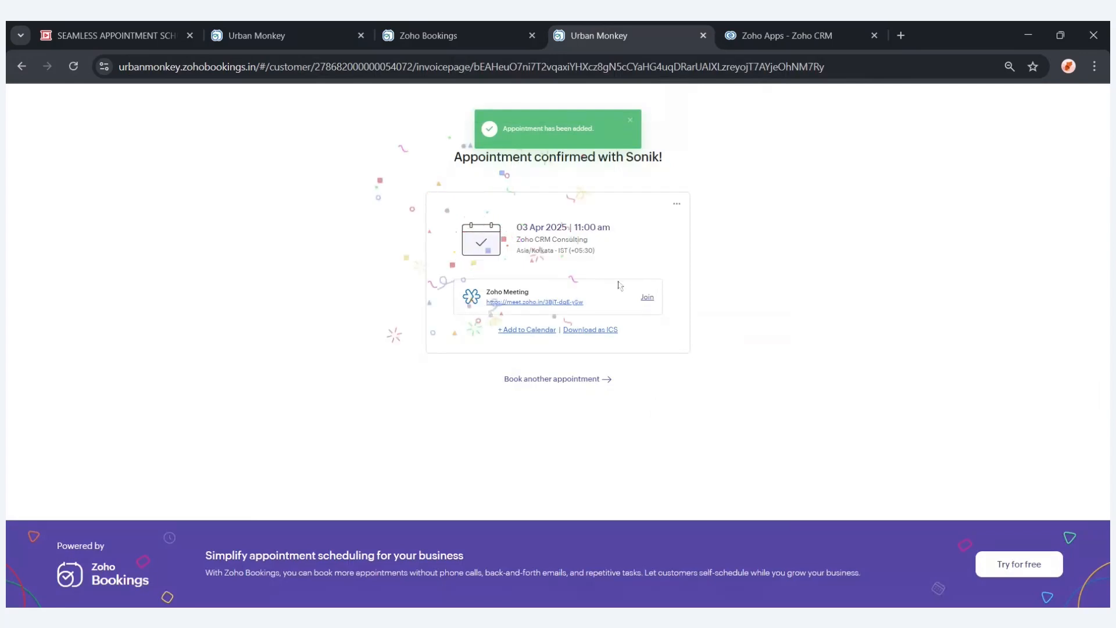
In Zoho CRM, refresh the Contacts list and open the Meetings module to review the new booking.
key("ctrl+Tab")
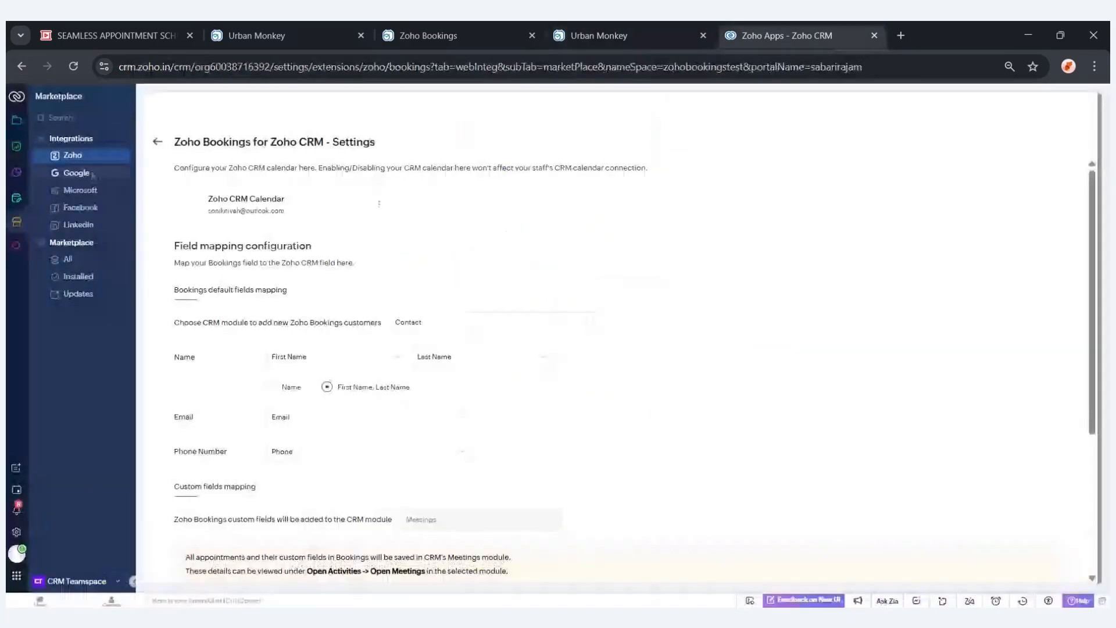
left_click(16, 121)
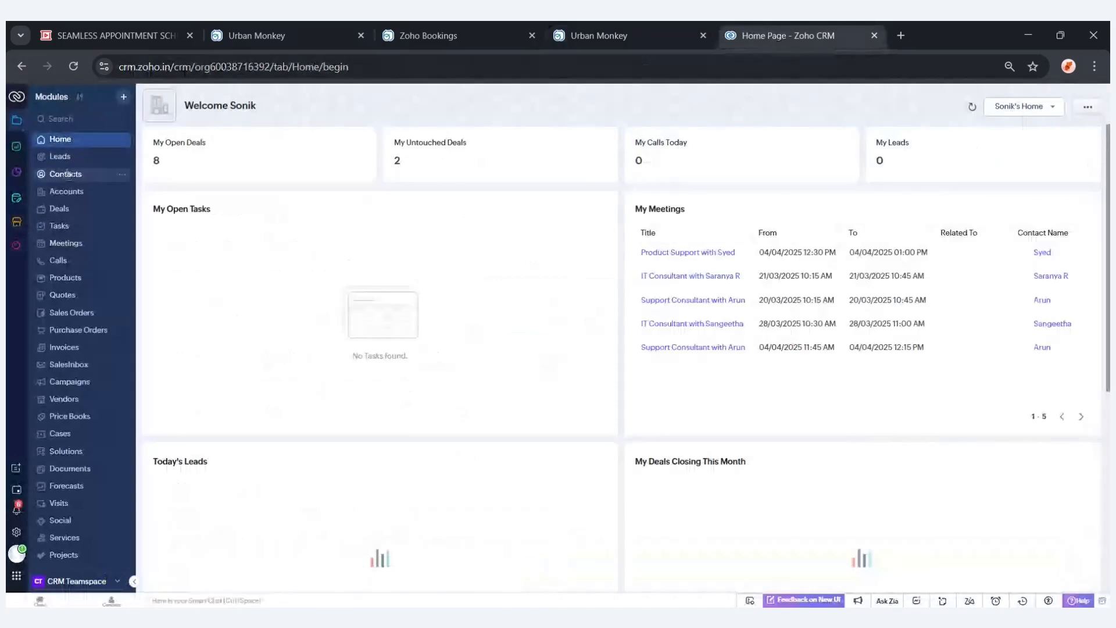
left_click(65, 174)
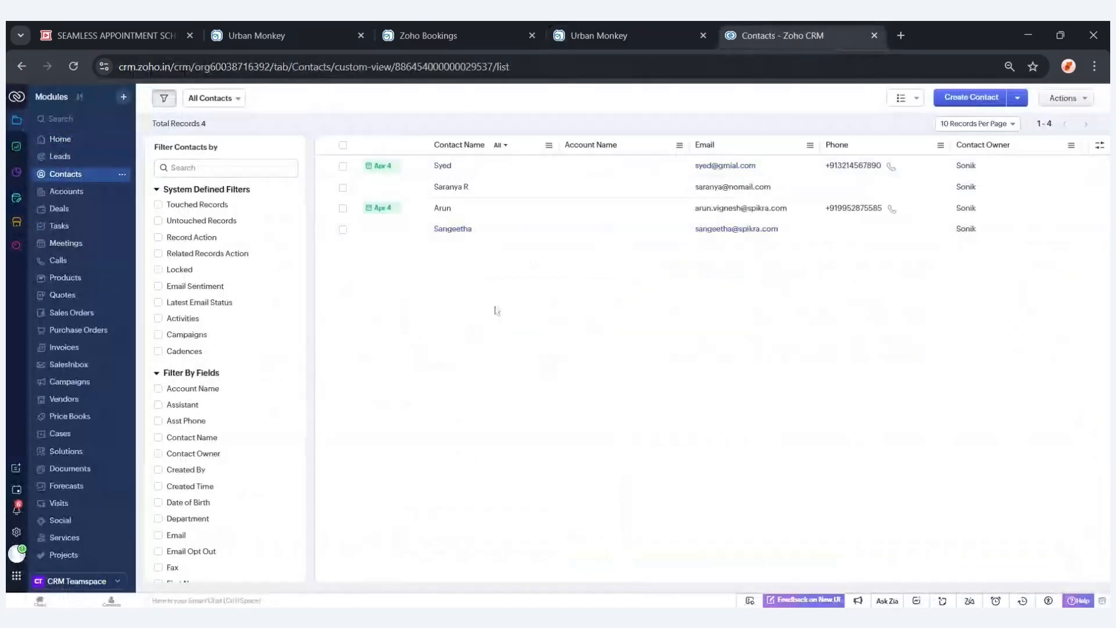
left_click(73, 66)
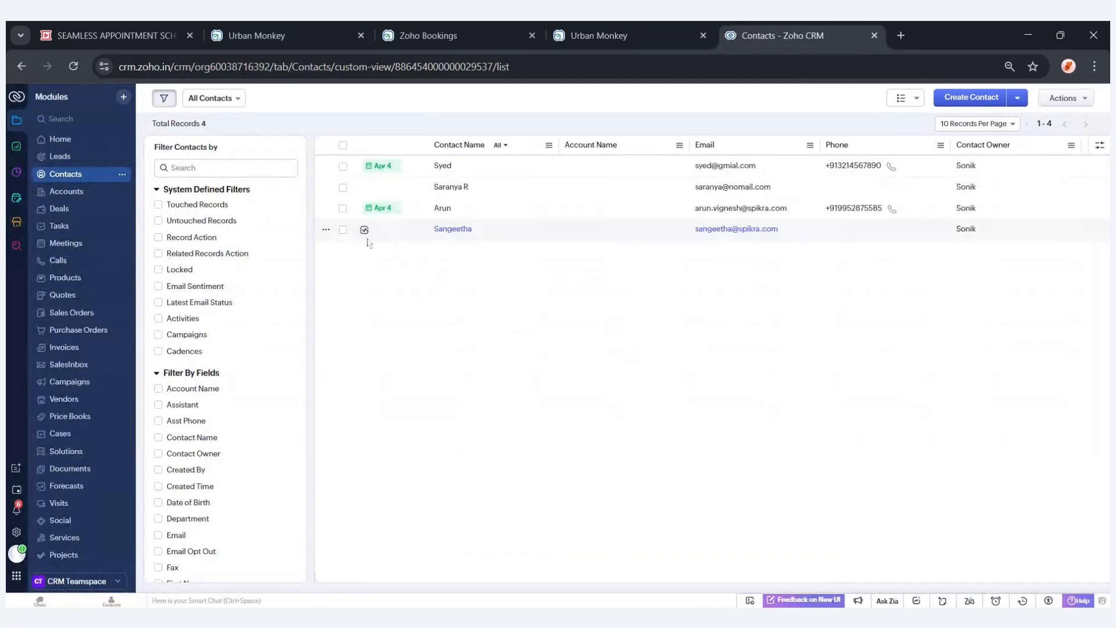
left_click(86, 246)
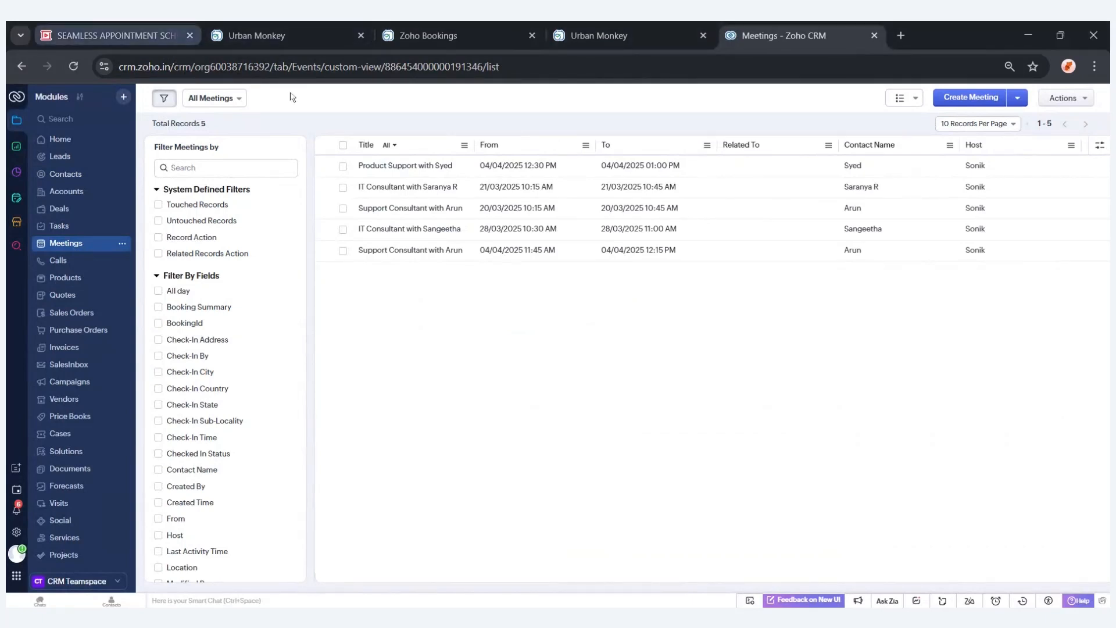
Switch to the presentation tab and advance to the next slide.
left_click(166, 37)
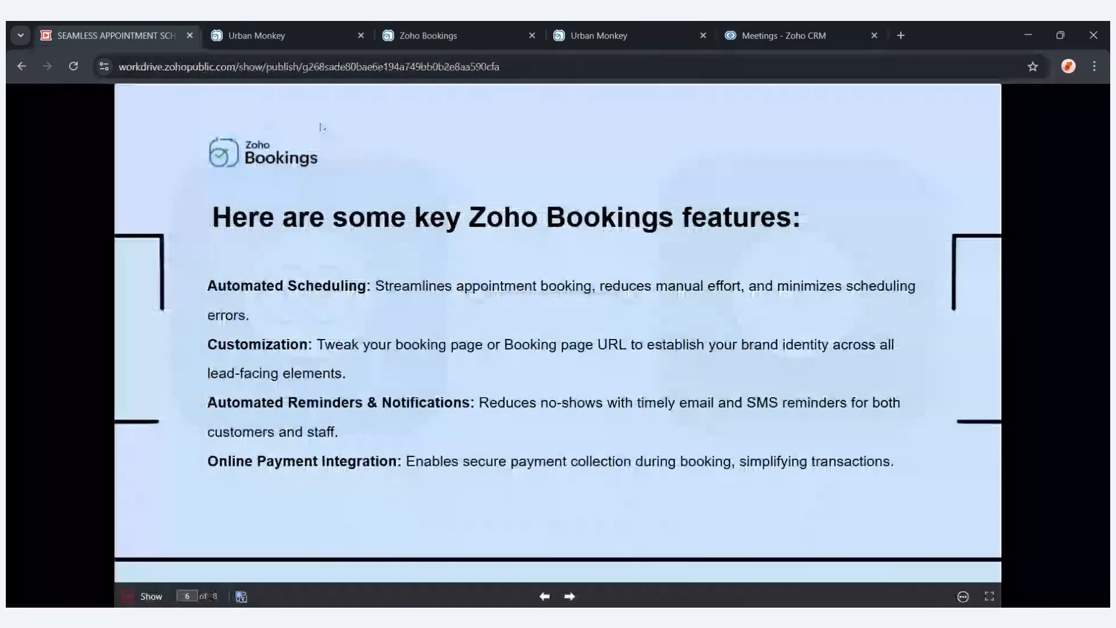
left_click(495, 300)
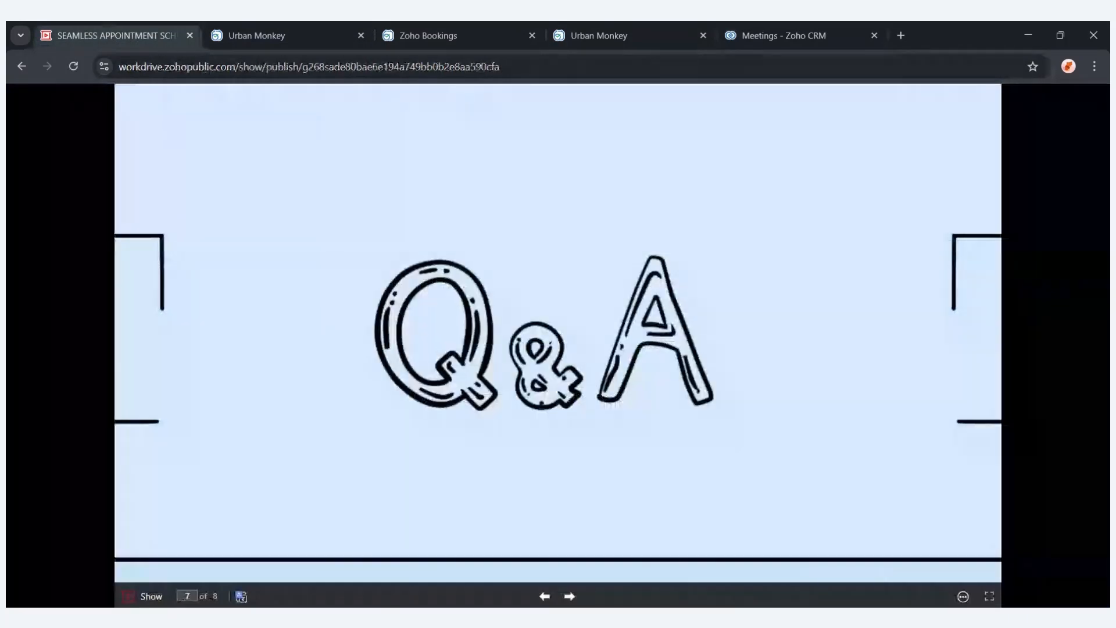